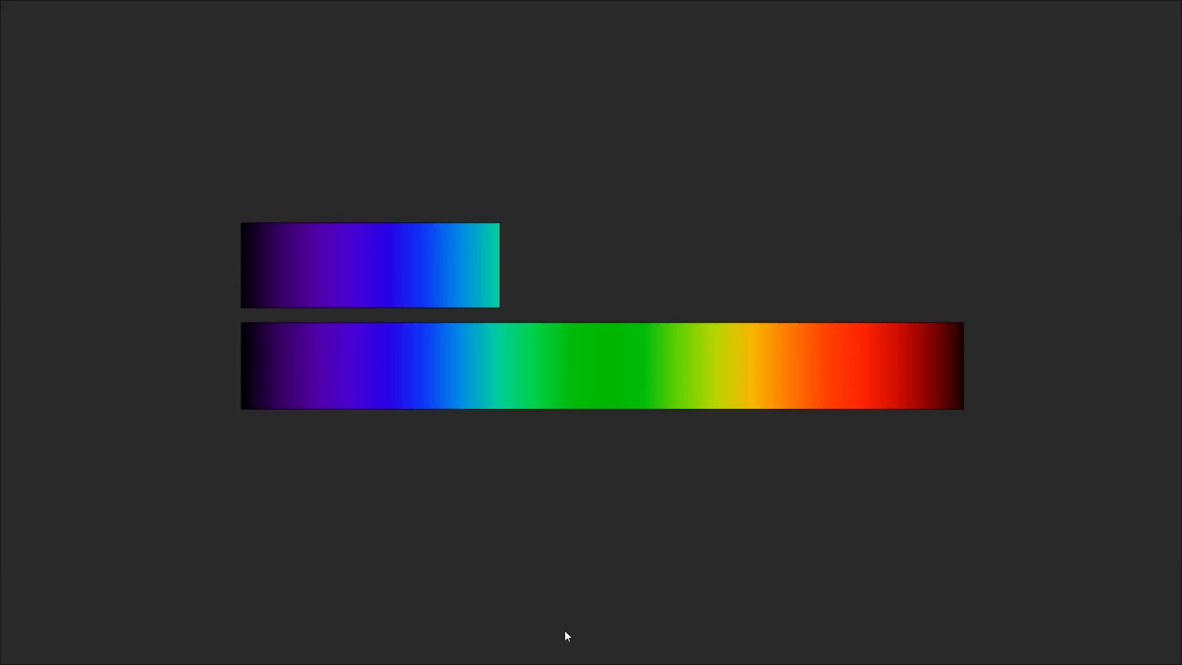
# - Look over the sci-fi concept artworks grouped by artist on the reference board
pyautogui.scroll(-5, 564, 630)
pyautogui.scroll(-7, 589, 507)
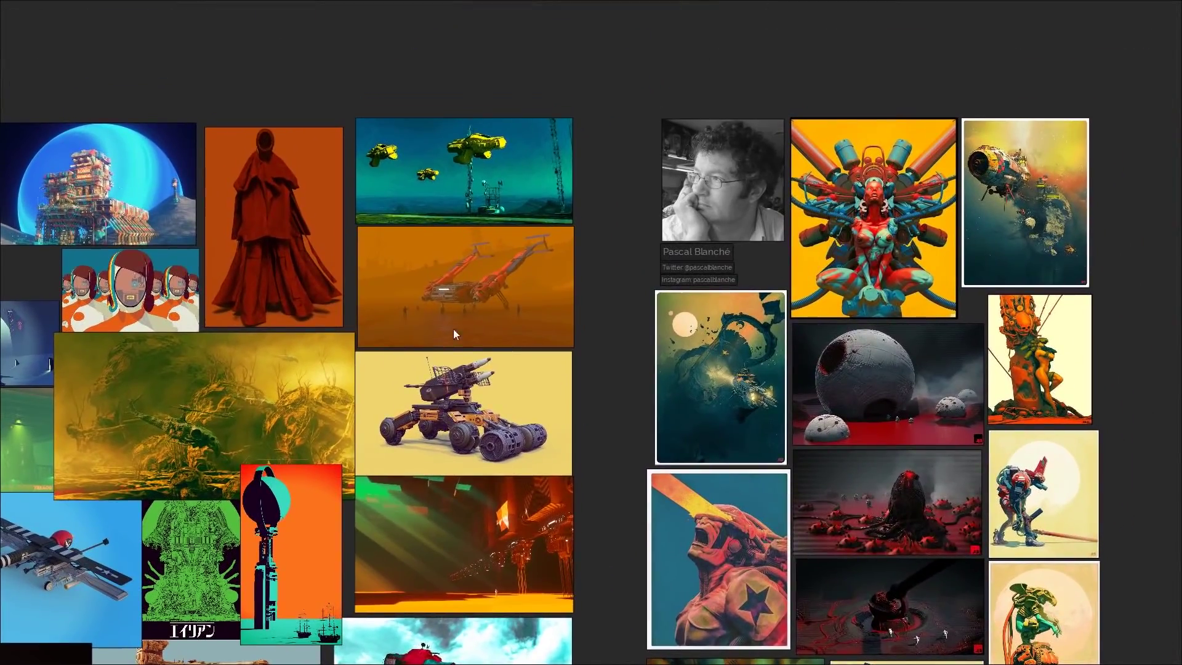
pyautogui.moveTo(777, 369); pyautogui.dragTo(617, 214, button='middle')
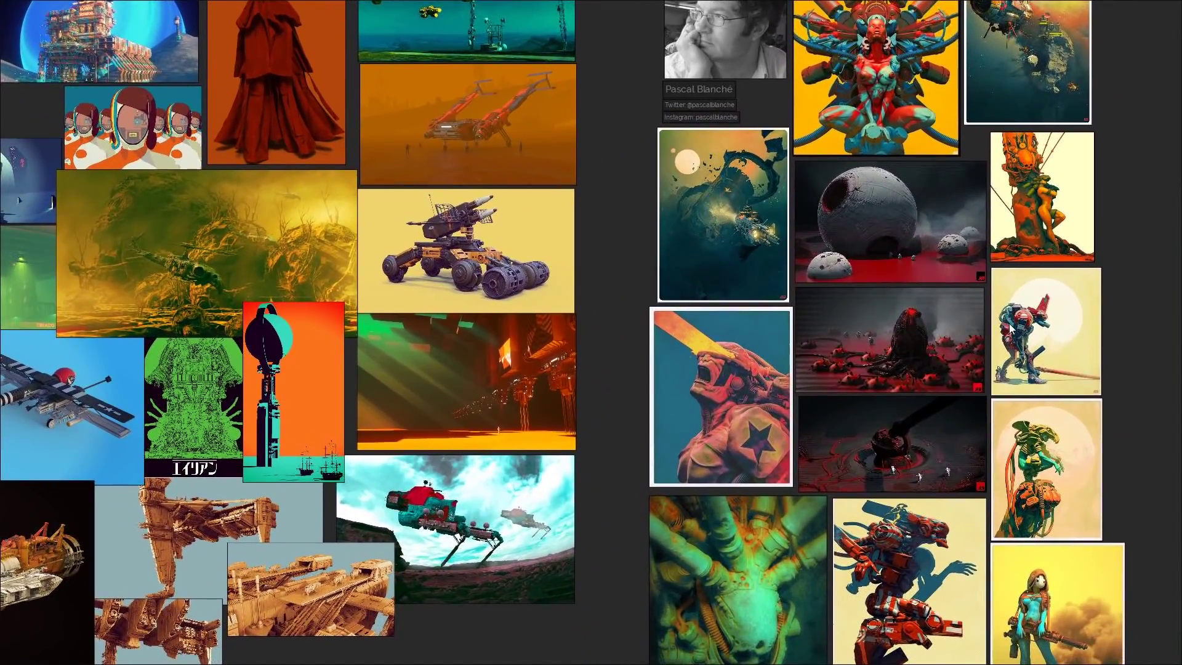
pyautogui.moveTo(1002, 322); pyautogui.dragTo(431, 298, button='middle')
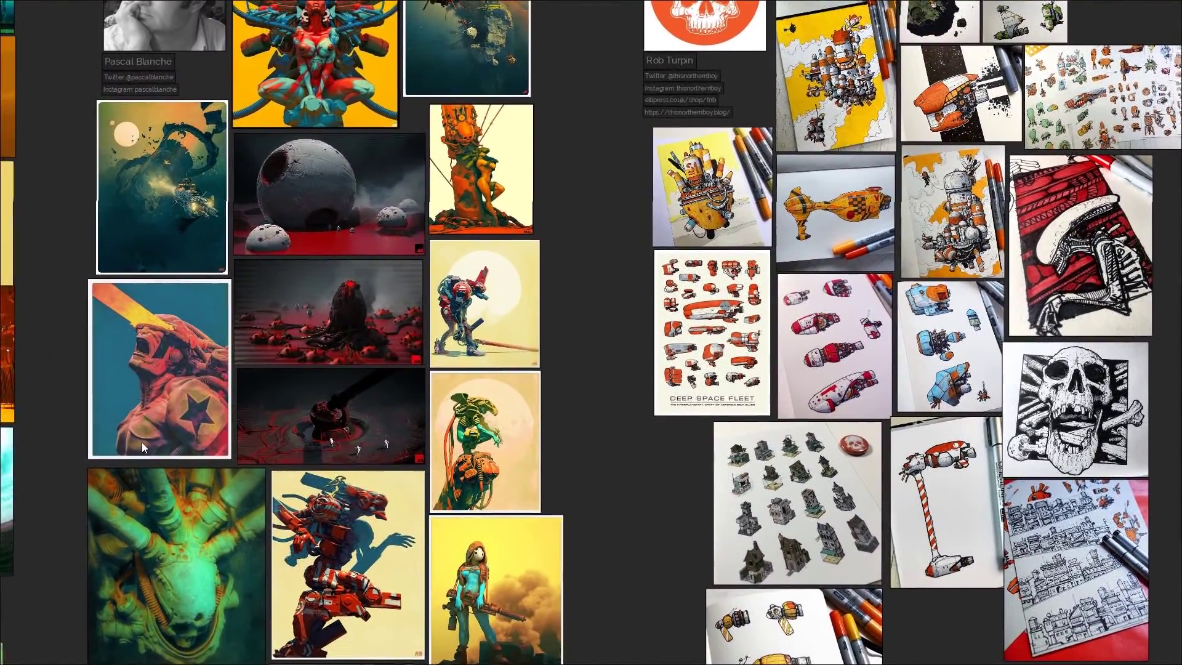
pyautogui.moveTo(141, 442); pyautogui.dragTo(460, 378, button='middle')
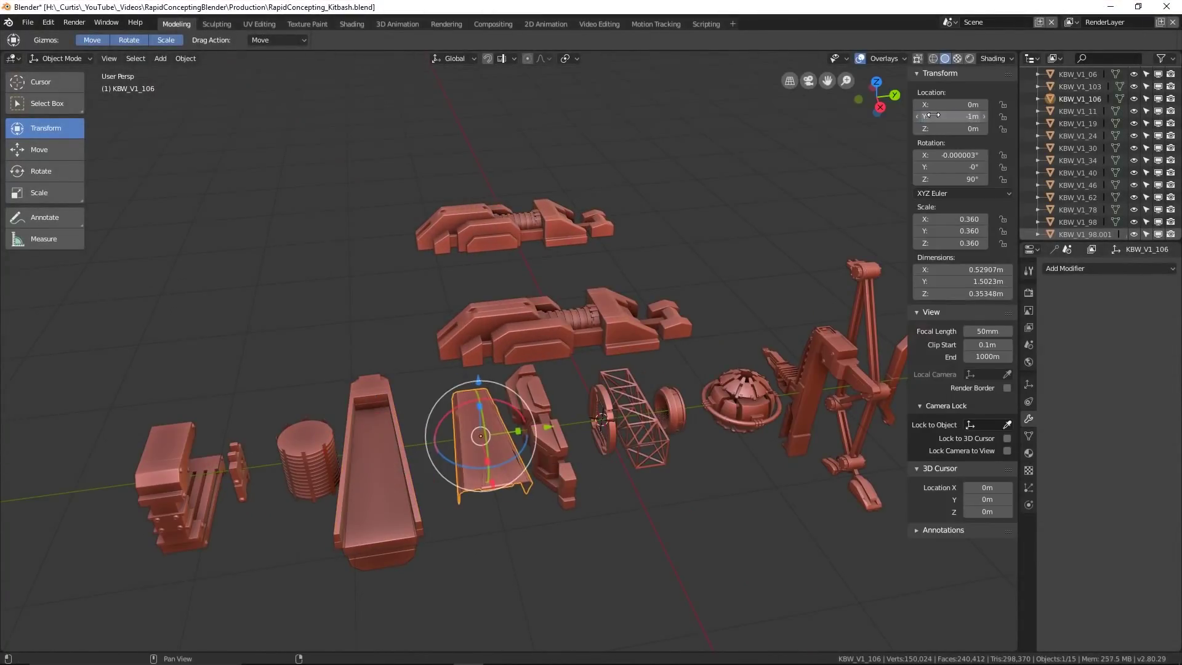
# - Tilt the tapered canopy part by about -4° and raise it along Z onto the long hull part
pyautogui.click(376, 474)
pyautogui.hotkey('ctrl', 'v')
pyautogui.moveTo(615, 393); pyautogui.dragTo(769, 320, button='middle')
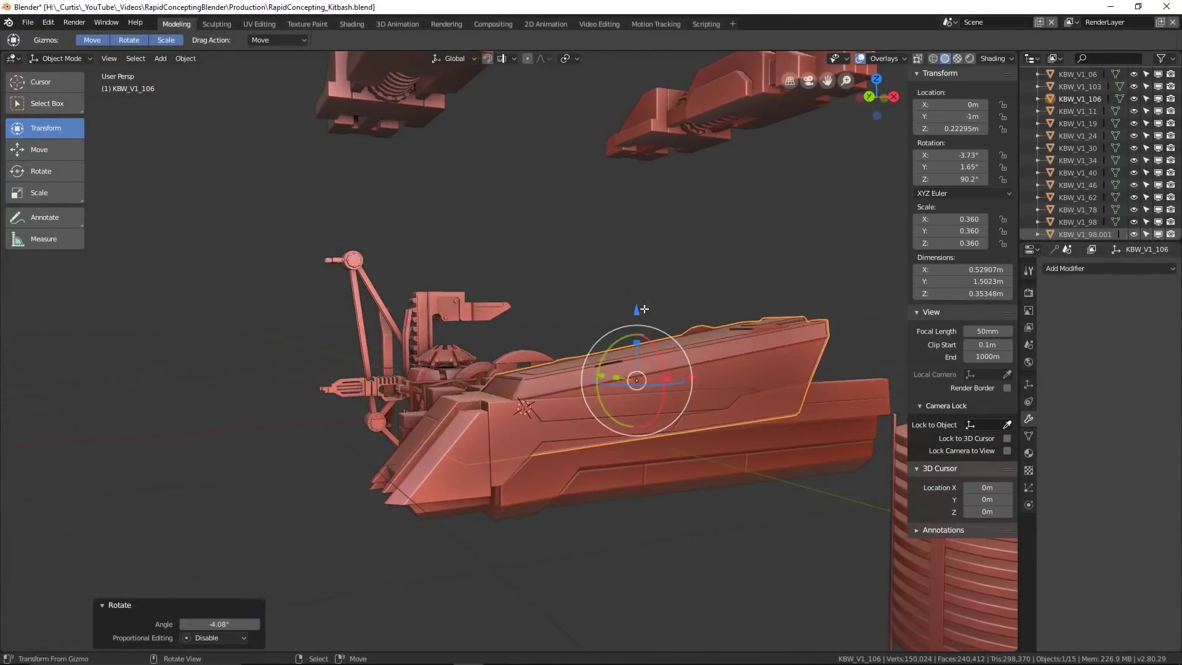
pyautogui.press('g')
pyautogui.press('z')
pyautogui.moveTo(677, 345); pyautogui.dragTo(728, 394, button='middle')
# - Rotate the canopy and hull parts together 90° about Z and raise them 2 m above the feet
pyautogui.click(616, 320)
pyautogui.keyDown('shift'); pyautogui.click(653, 458); pyautogui.keyUp('shift')
pyautogui.press('r')
pyautogui.press('z')
pyautogui.press('9')
pyautogui.press('0')
pyautogui.press('Return')
pyautogui.press('g')
pyautogui.press('z')
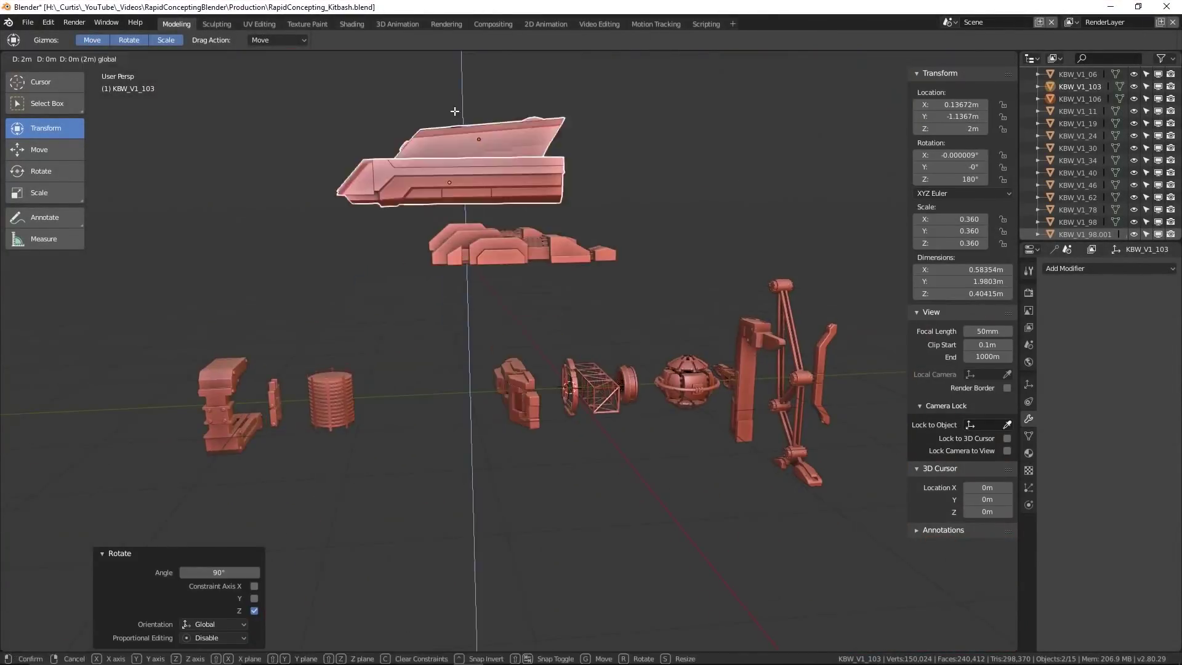
pyautogui.click(454, 111)
# - Tilt the canopy-and-hull head assembly about X in the side view and move it into position
pyautogui.press('KP_3')
pyautogui.press('r')
pyautogui.press('x')
pyautogui.click(691, 317)
pyautogui.press('g')
pyautogui.moveTo(691, 318); pyautogui.dragTo(828, 519, button='middle')
# - Resize the mirrored foot part
pyautogui.press('s')
pyautogui.press('Tab')
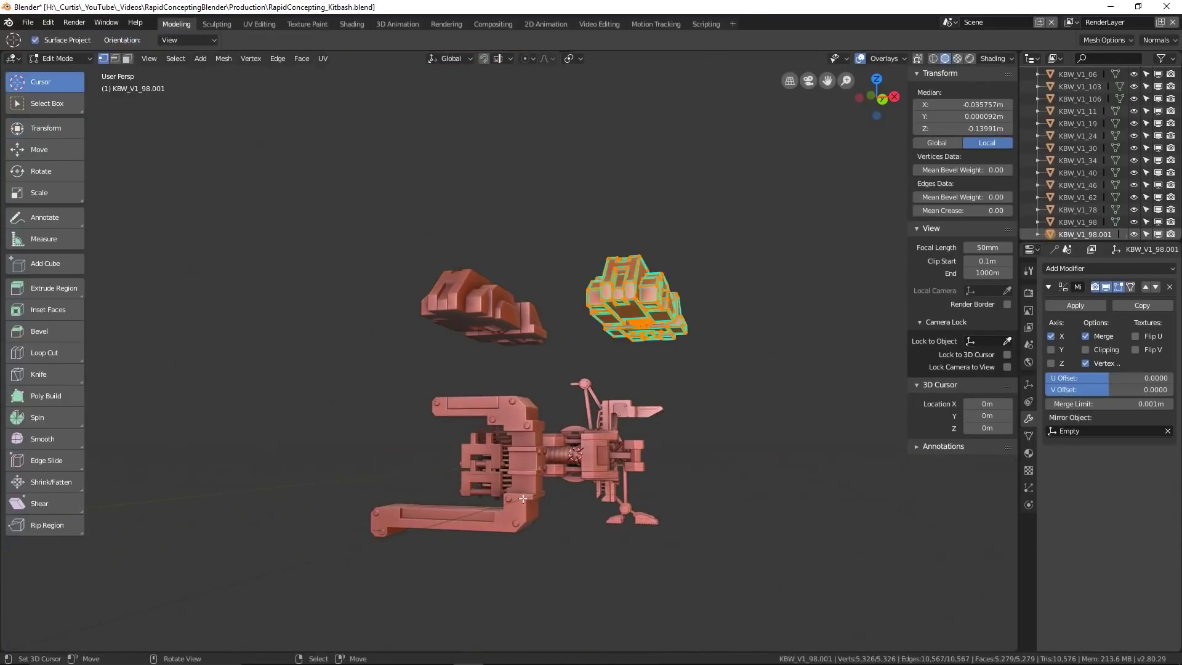
pyautogui.press('Tab')
# - Duplicate the C-shaped arm part and move, scale and rotate the copy in side view as a limb segment
pyautogui.click(325, 454)
pyautogui.hotkey('shift', 'd')
pyautogui.press('KP_3')
pyautogui.press('g')
pyautogui.press('s')
pyautogui.press('r')
pyautogui.click(769, 140)
# - Duplicate the placed C-shaped arm, rotate the copy about X and connect it to form an S-shaped body between head and feet
pyautogui.moveTo(769, 140); pyautogui.dragTo(556, 385, button='middle')
pyautogui.hotkey('shift', 'd')
pyautogui.press('r')
pyautogui.press('x')
pyautogui.click(355, 72)
pyautogui.press('KP_3')
pyautogui.press('g')
pyautogui.click(614, 306)
pyautogui.moveTo(614, 306); pyautogui.dragTo(602, 447, button='middle')
# - Duplicate the tall flat bracket part beside the sphere, raise the copy along Z and scale it to about 2.1
pyautogui.rightClick(665, 512)
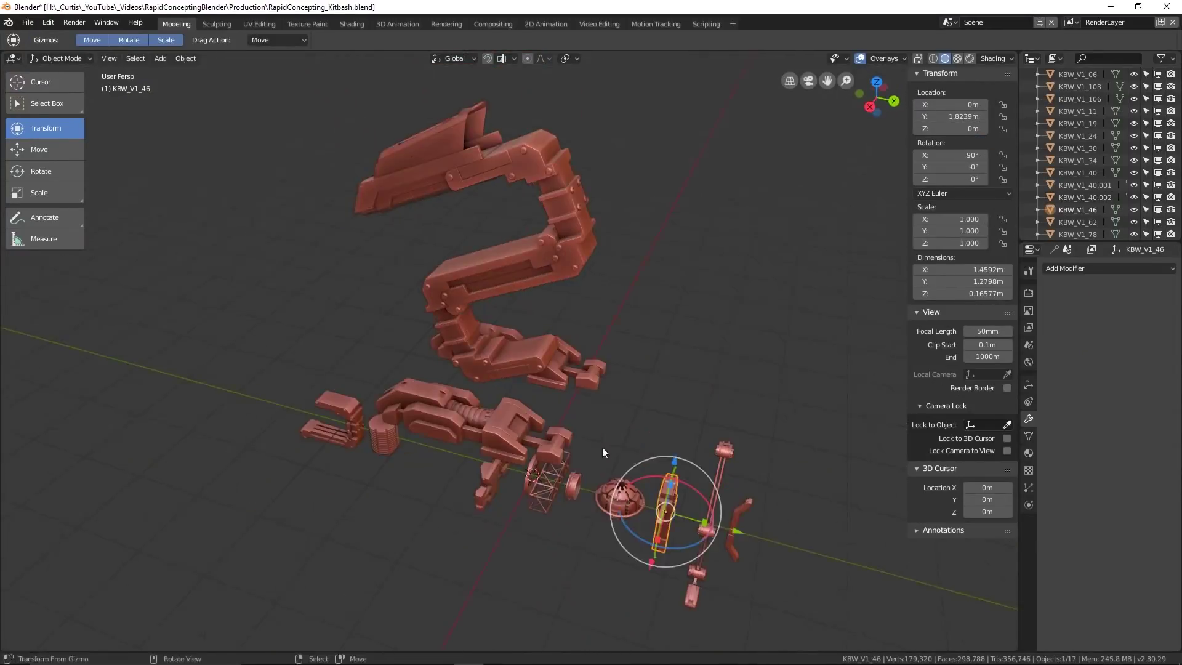
pyautogui.hotkey('shift', 'd')
pyautogui.press('g')
pyautogui.press('z')
pyautogui.press('s')
pyautogui.click(657, 271)
# - Rotate the bracket copy 90° about Z and shift it along X beside the S-shaped body
pyautogui.press('r')
pyautogui.press('z')
pyautogui.press('9')
pyautogui.press('0')
pyautogui.press('Return')
pyautogui.press('g')
pyautogui.press('x')
pyautogui.moveTo(662, 274); pyautogui.dragTo(571, 276, button='middle')
pyautogui.click(631, 285)
# - Rotate the bracket copy 180° about Z and flip it over about X
pyautogui.press('r')
pyautogui.press('z')
pyautogui.press('1')
pyautogui.press('8')
pyautogui.press('0')
pyautogui.press('Return')
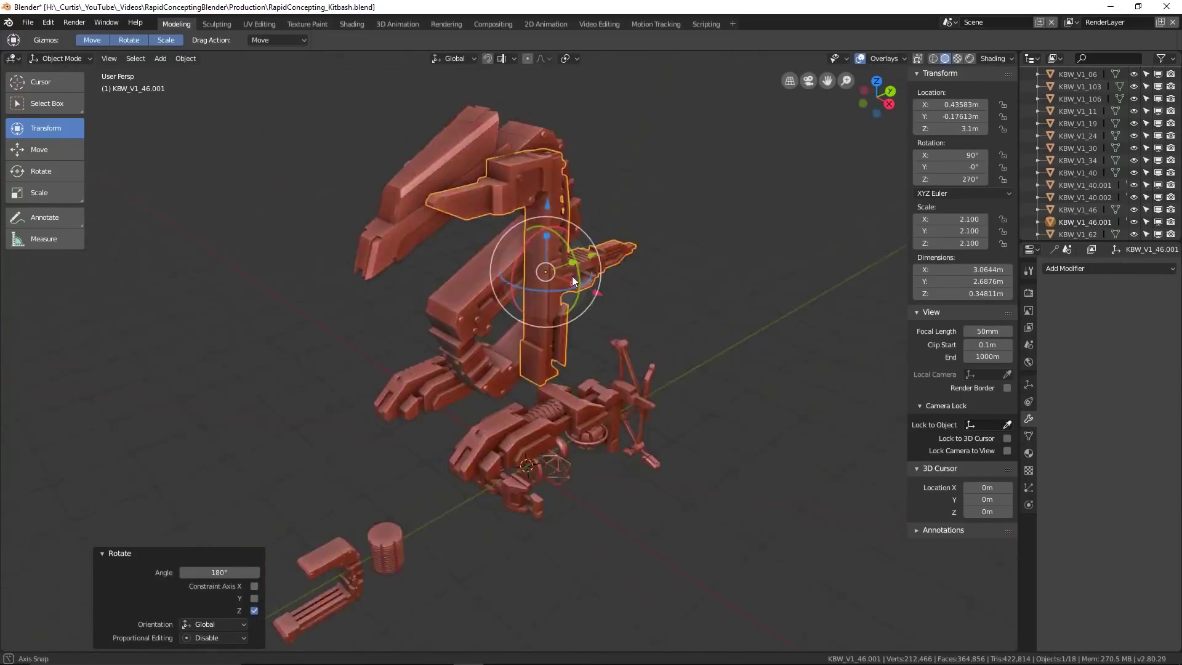
pyautogui.press('r')
pyautogui.press('x')
# - Move the bracket copy along Y and Z to about Y -0.32 m and Z 3.06 m against the body
pyautogui.press('g')
pyautogui.press('y')
pyautogui.moveTo(431, 286); pyautogui.dragTo(467, 320, button='middle')
pyautogui.press('g')
pyautogui.press('z')
# - Add a Mirror modifier to the bracket copy with the Empty as its mirror object
pyautogui.click(1089, 269)
pyautogui.click(1167, 431)
pyautogui.click(563, 383)
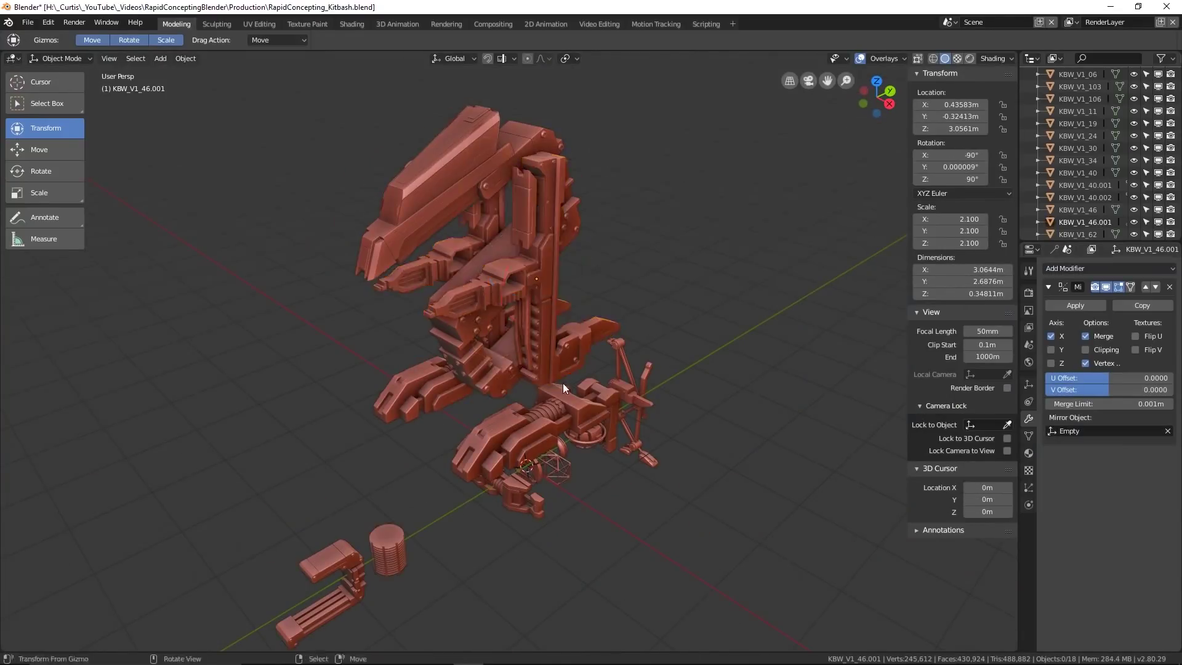
# - Tilt the mirrored brackets about X to follow the body's slope and save the file
pyautogui.moveTo(562, 383); pyautogui.dragTo(474, 351, button='middle')
pyautogui.press('r')
pyautogui.press('x')
pyautogui.hotkey('ctrl', 's')
# - Duplicate the ribbed cylinder, move the copy into the gap below the upper arm and scale it by 1.6
pyautogui.rightClick(373, 464)
pyautogui.hotkey('shift', 'd')
pyautogui.press('g')
pyautogui.press('z')
pyautogui.press('KP_3')
pyautogui.press('g')
pyautogui.press('s')
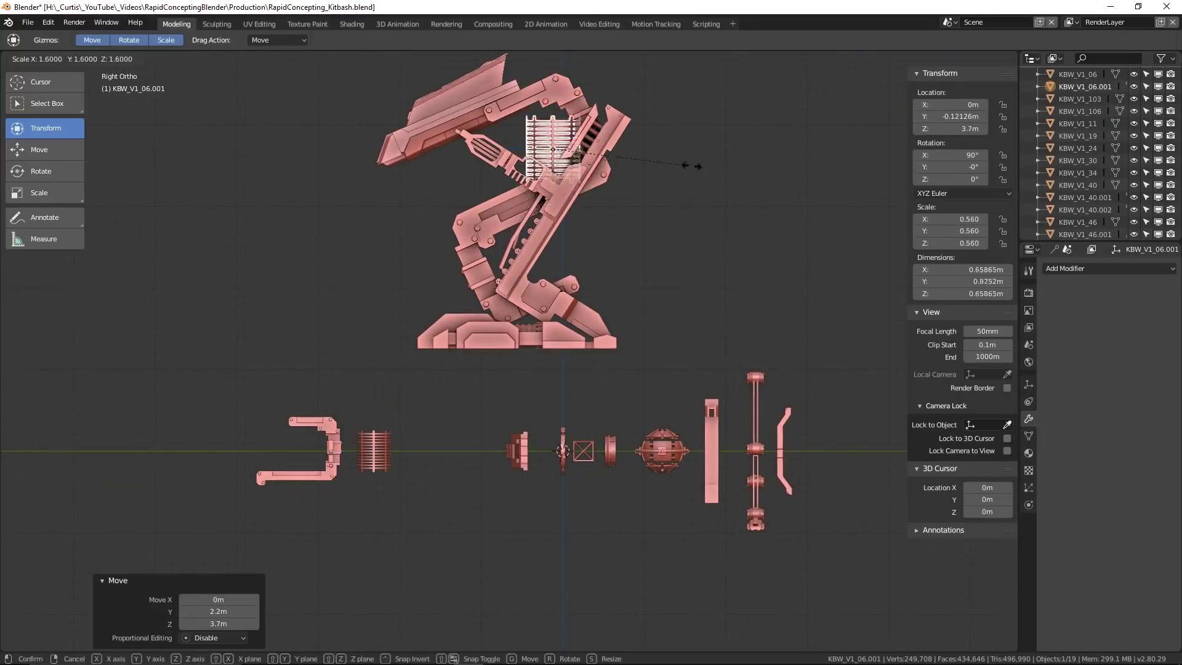
pyautogui.click(692, 164)
# - Tilt the ribbed cylinder copy to 115° about X, scale it to 0.322 and fit it between the upper arm and bracket
pyautogui.keyDown('shift'); pyautogui.moveTo(573, 178); pyautogui.dragTo(552, 249, button='middle'); pyautogui.keyUp('shift')
pyautogui.press('r')
pyautogui.press('g')
pyautogui.press('s')
pyautogui.click(709, 205)
pyautogui.scroll(5, 553, 358)
pyautogui.press('s')
pyautogui.press('g')
# - Duplicate the ribbed cylinder up along its axis and rotate the new copy about Y
pyautogui.hotkey('shift', 'd')
pyautogui.press('r')
pyautogui.press('y')
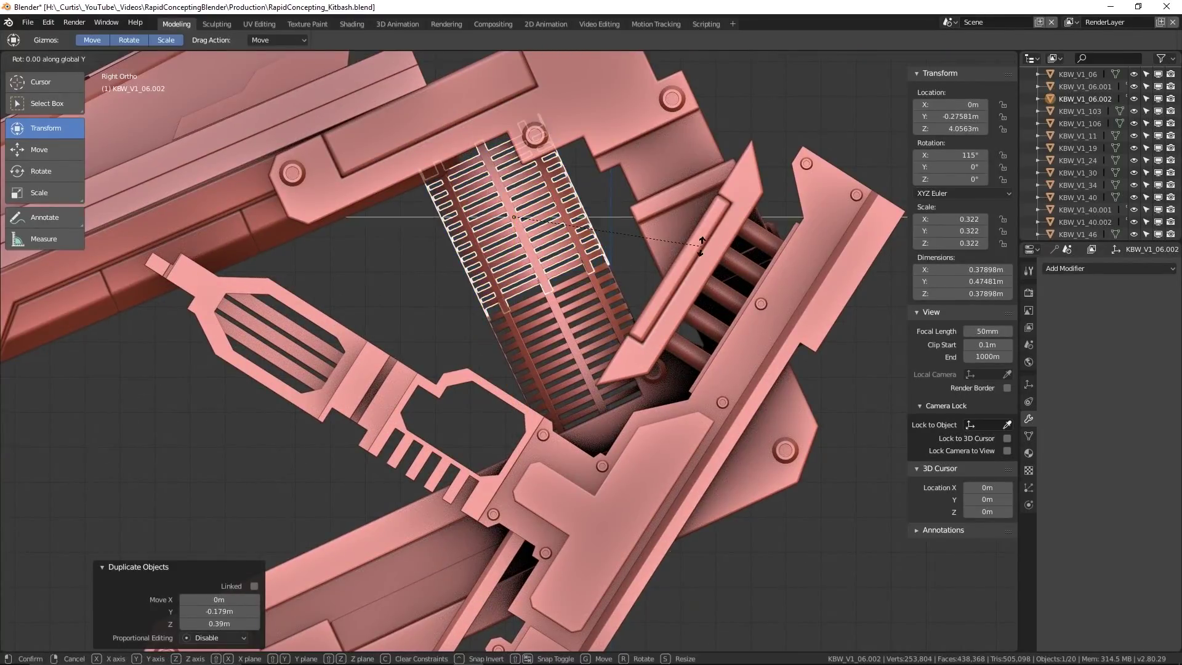
pyautogui.scroll(-5, 555, 368)
pyautogui.moveTo(591, 344); pyautogui.dragTo(523, 349, button='middle')
# - Duplicate the ribbed cylinder pieces into the lower bend of the body in side view
pyautogui.press('KP_3')
pyautogui.hotkey('shift', 'd')
pyautogui.click(531, 386)
pyautogui.scroll(4, 523, 349)
# - Duplicate the lattice truss, raise the copy along Z and rotate it 90° about Z
pyautogui.rightClick(563, 523)
pyautogui.hotkey('shift', 'd')
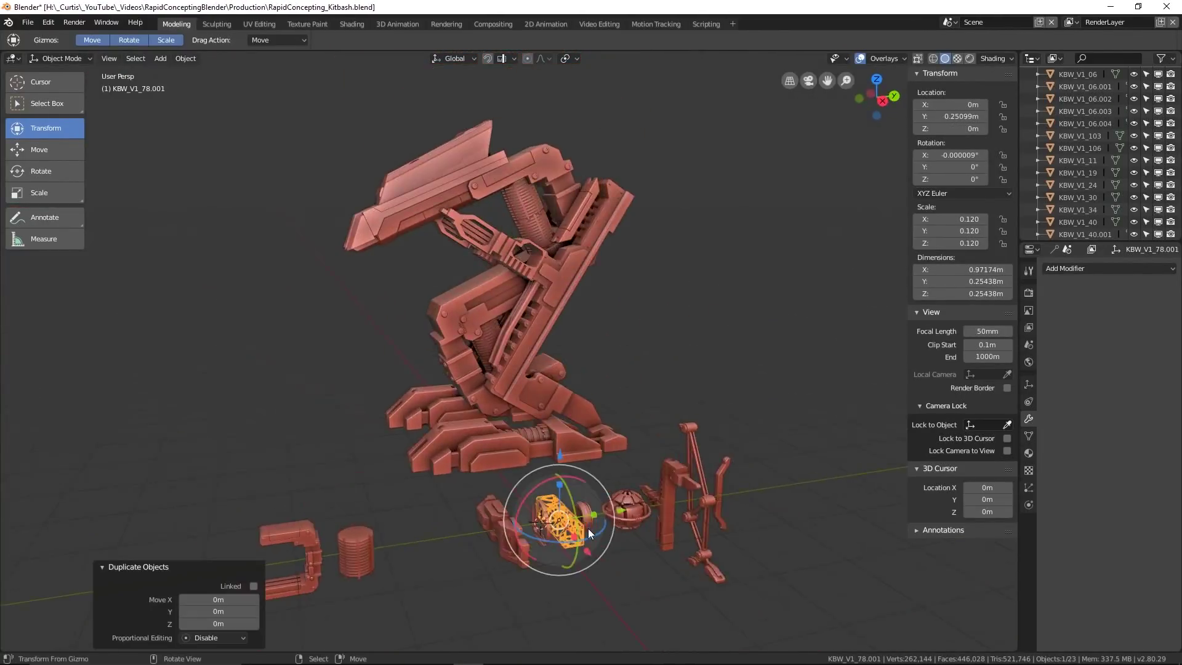
pyautogui.press('g')
pyautogui.press('z')
pyautogui.press('KP_3')
pyautogui.press('r')
pyautogui.press('z')
pyautogui.press('9')
pyautogui.press('0')
pyautogui.press('Return')
# - Angle the lattice truss copy and position it beside the ribbed cylinders under the upper arm
pyautogui.press('r')
pyautogui.press('g')
pyautogui.click(763, 379)
# - Add further lattice truss copies around the ribbed cylinders at the upper and lower bends, and save the file
pyautogui.scroll(2, 763, 380)
pyautogui.hotkey('shift', 'd')
pyautogui.click(828, 317)
pyautogui.hotkey('shift', 'd')
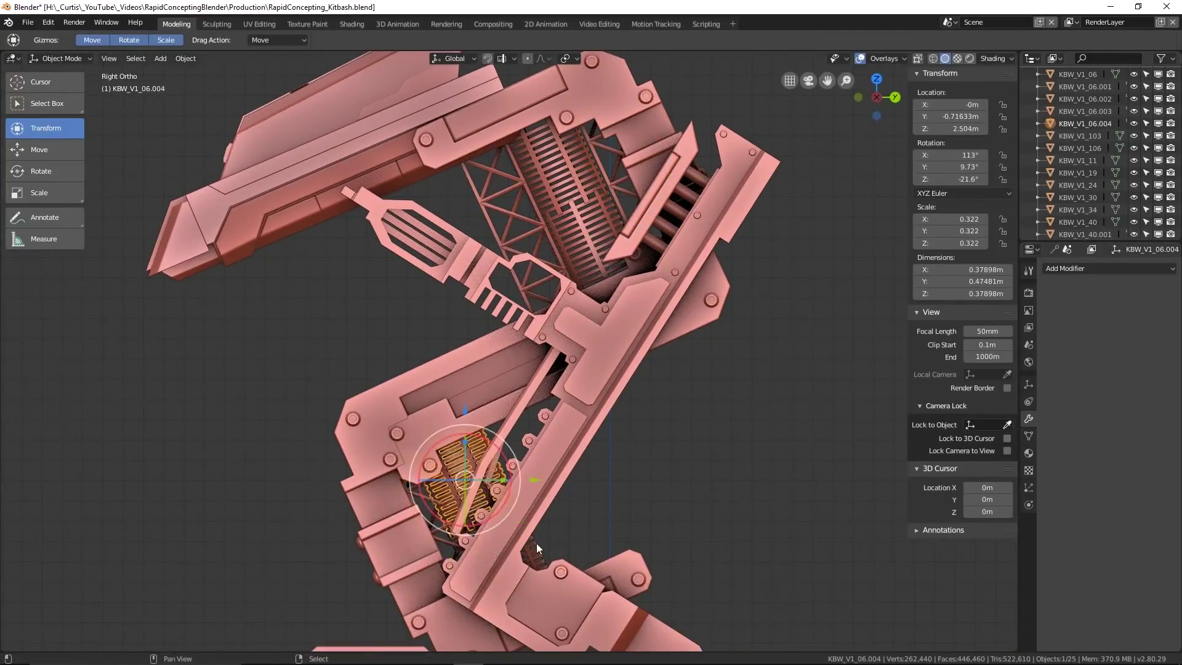
pyautogui.hotkey('shift', 'd')
pyautogui.hotkey('ctrl', 's')
# - Duplicate the original C-shaped arm part and place the copy at the upper body in side view
pyautogui.moveTo(628, 406); pyautogui.dragTo(584, 433, button='middle')
pyautogui.rightClick(315, 560)
pyautogui.press('KP_3')
pyautogui.hotkey('shift', 'd')
pyautogui.click(544, 236)
pyautogui.scroll(4, 545, 235)
# - Rotate the new arm copy by 25°, enlarge it and reposition it as an outer spine behind the upper body
pyautogui.press('r')
pyautogui.press('g')
pyautogui.press('s')
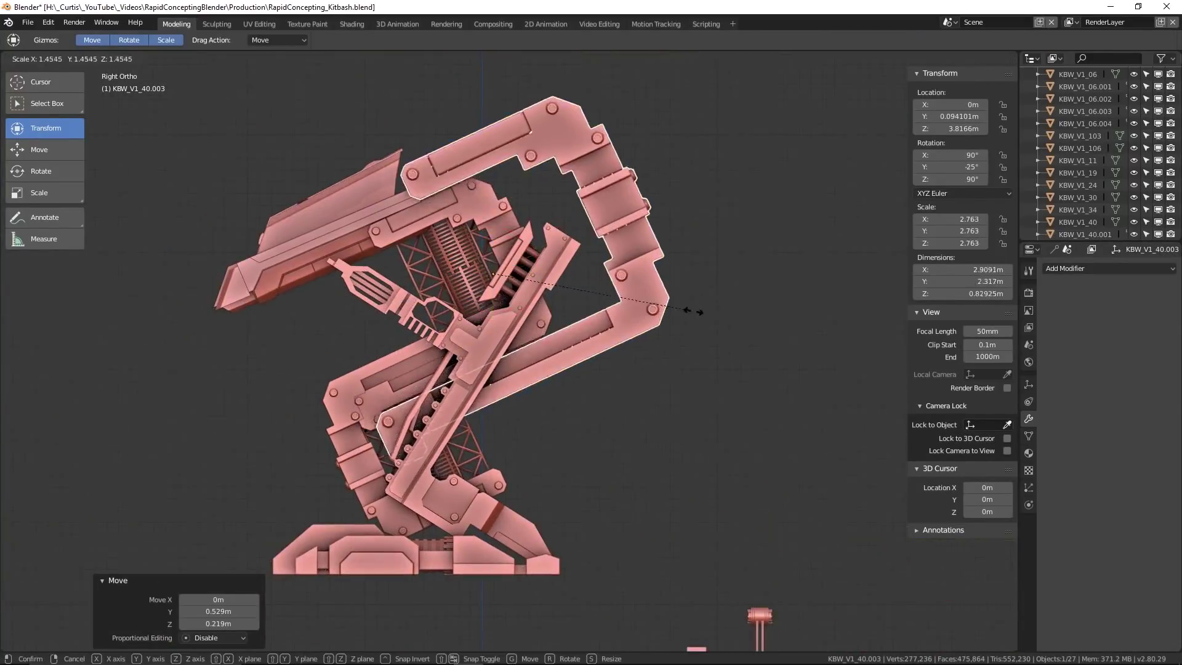
pyautogui.click(645, 290)
pyautogui.press('g')
pyautogui.moveTo(645, 291); pyautogui.dragTo(662, 332, button='middle')
pyautogui.scroll(-5, 663, 331)
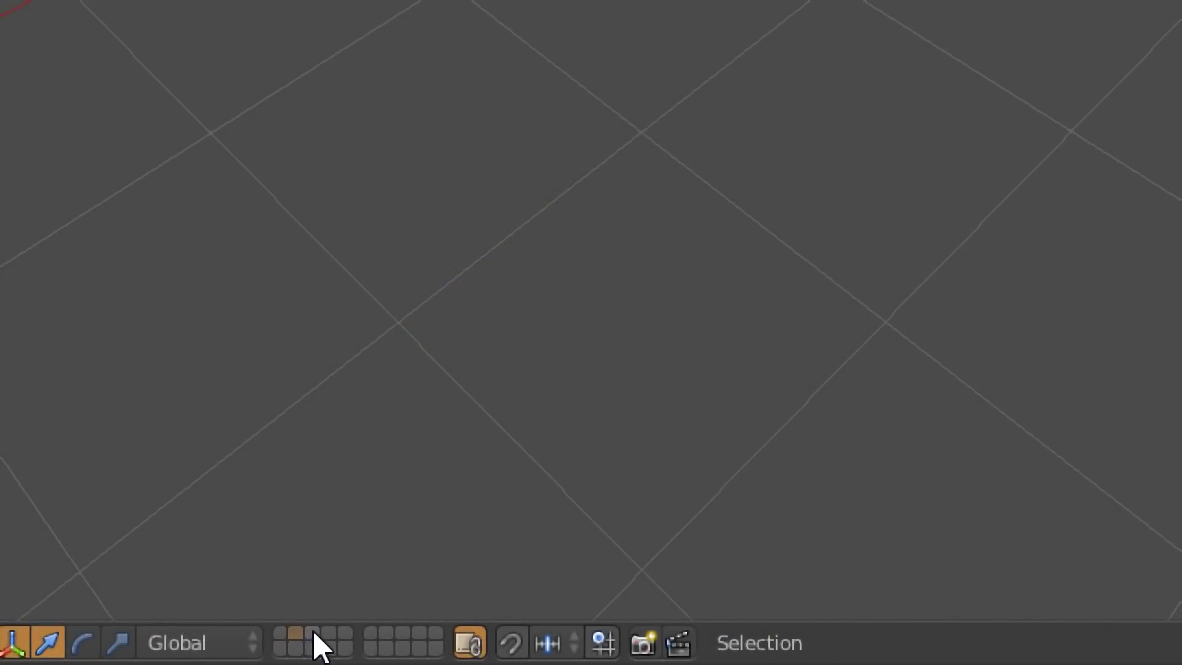
# - Show another scene layer and browse the cube's Move to Collection targets under Concepts, including Androids and Ships
pyautogui.click(330, 634)
pyautogui.press('m')
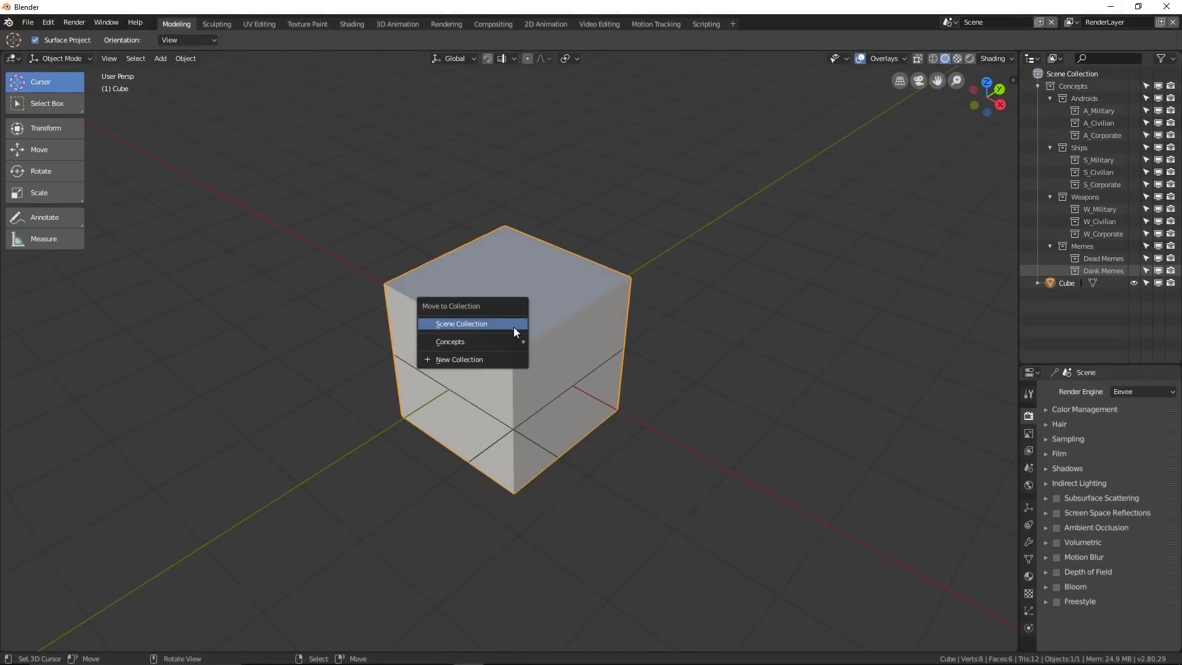
pyautogui.moveTo(513, 341)
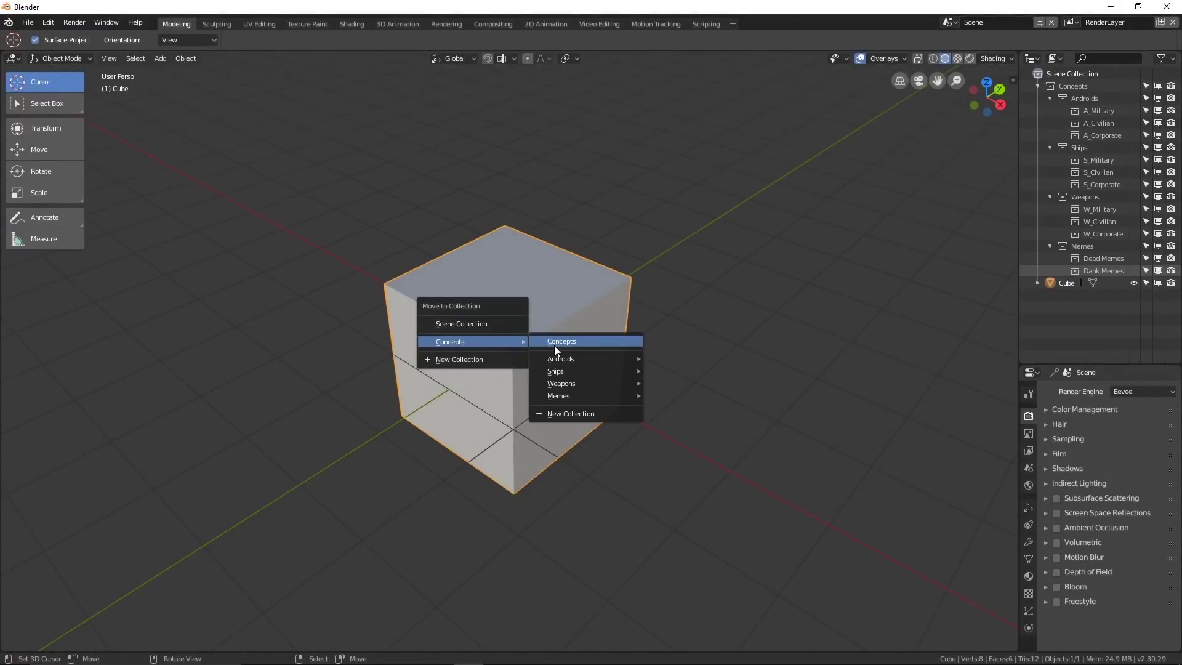
pyautogui.moveTo(578, 358)
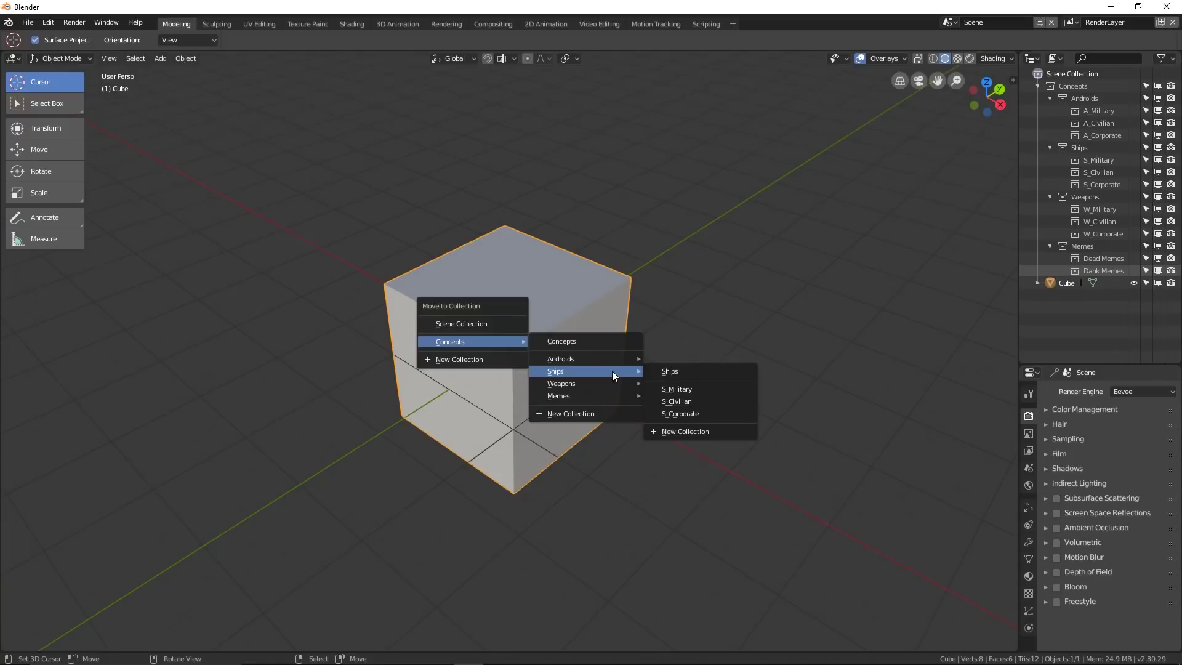
pyautogui.moveTo(610, 404)
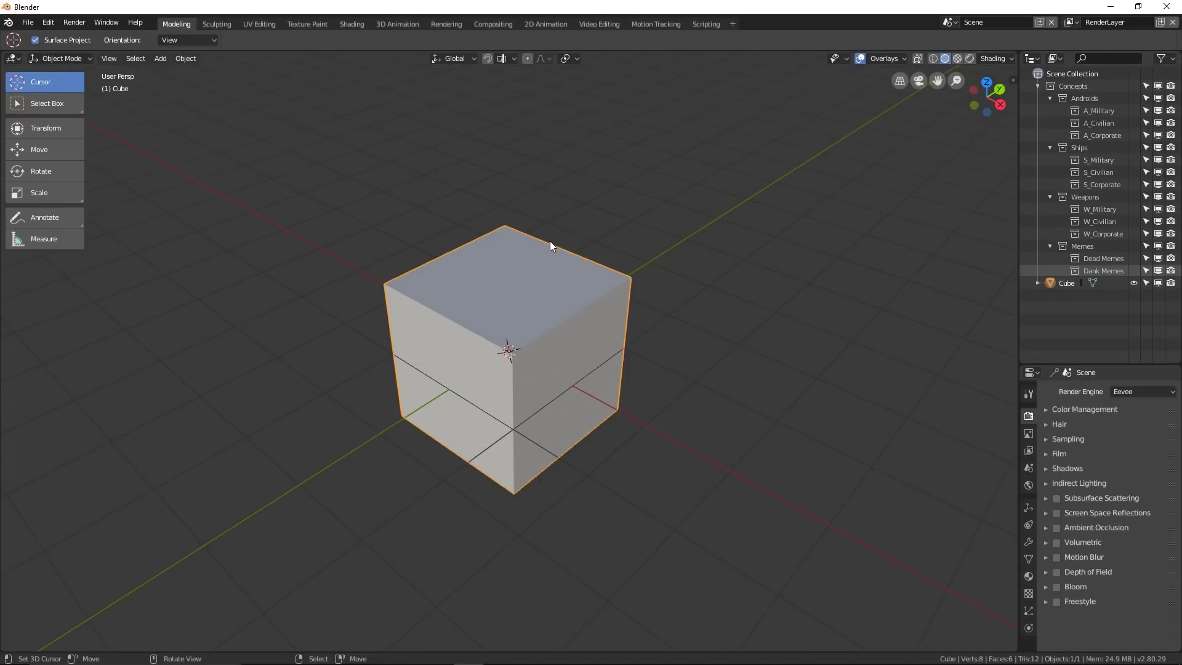
pyautogui.moveTo(531, 297)
pyautogui.mouseDown(button='middle')
pyautogui.moveTo(504, 312)
pyautogui.moveTo(515, 311)
pyautogui.mouseUp(button='middle')
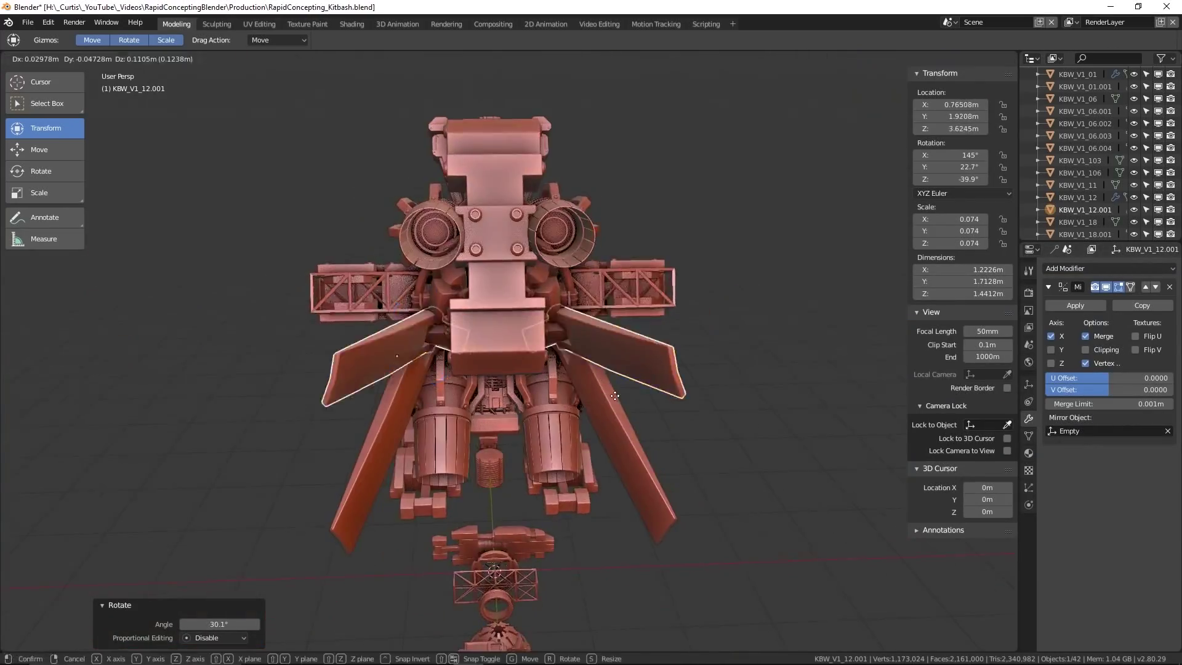
# - Save the kitbash file after positioning the wing and head armour parts
pyautogui.hotkey('ctrl', 's')
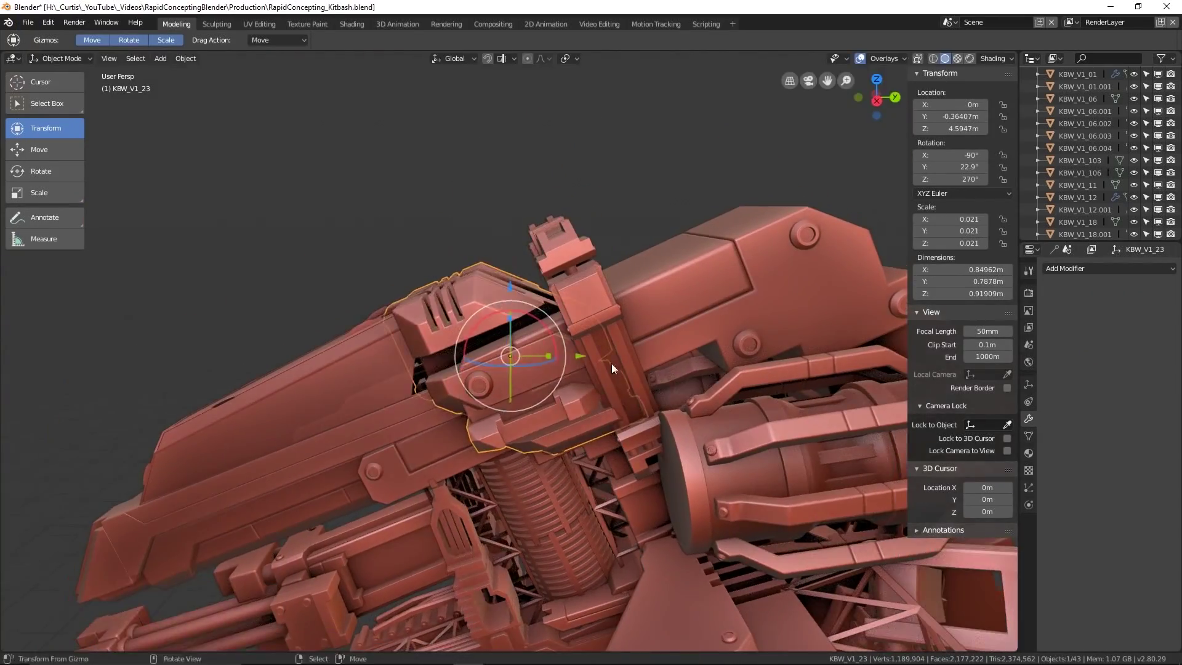
pyautogui.hotkey('ctrl', 's')
pyautogui.click(508, 302)
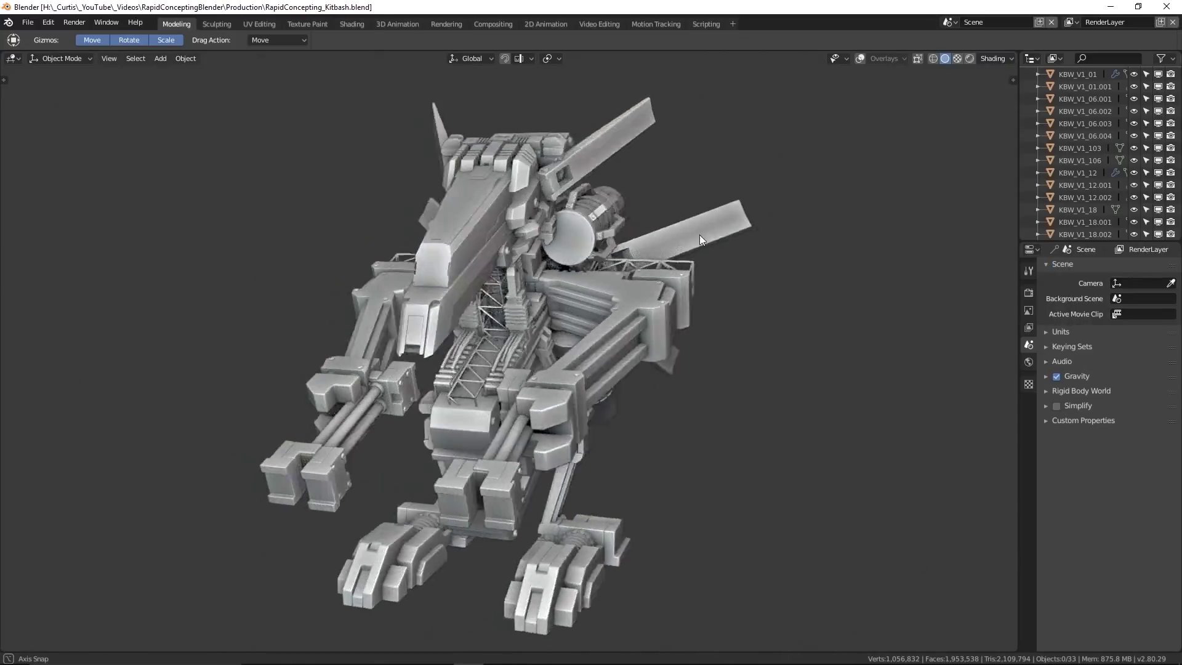
# - Inspect the assembled mech and the orange spaceship images on the reference board up close
pyautogui.moveTo(699, 235); pyautogui.dragTo(700, 279, button='middle')
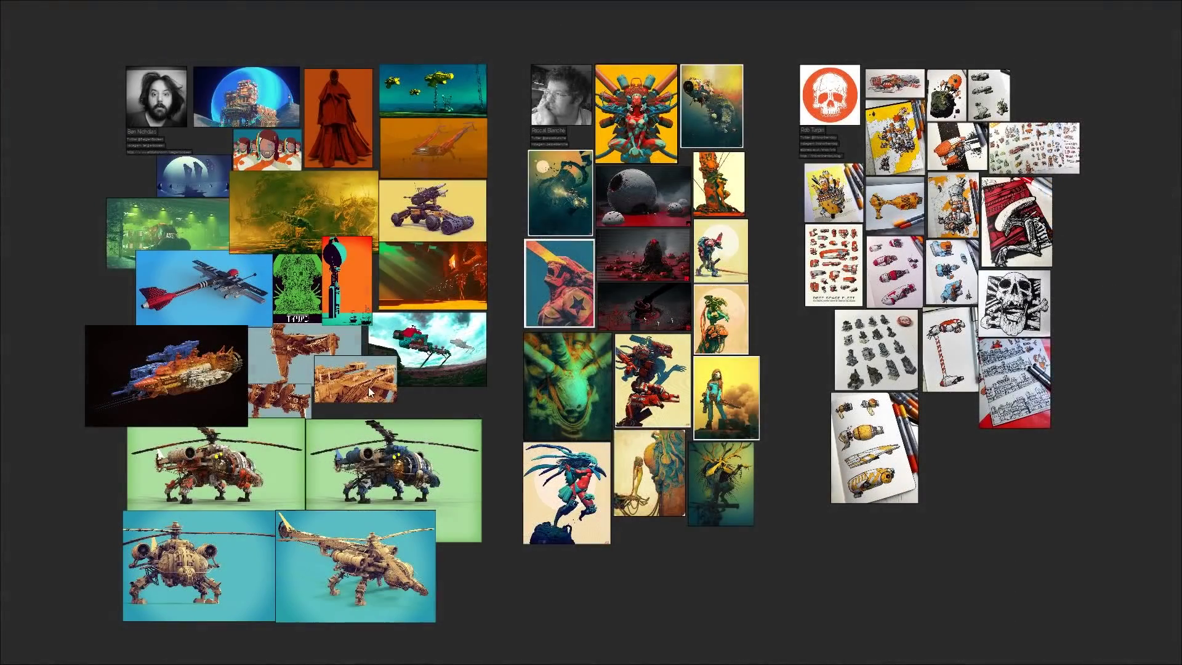
pyautogui.scroll(3, 335, 260)
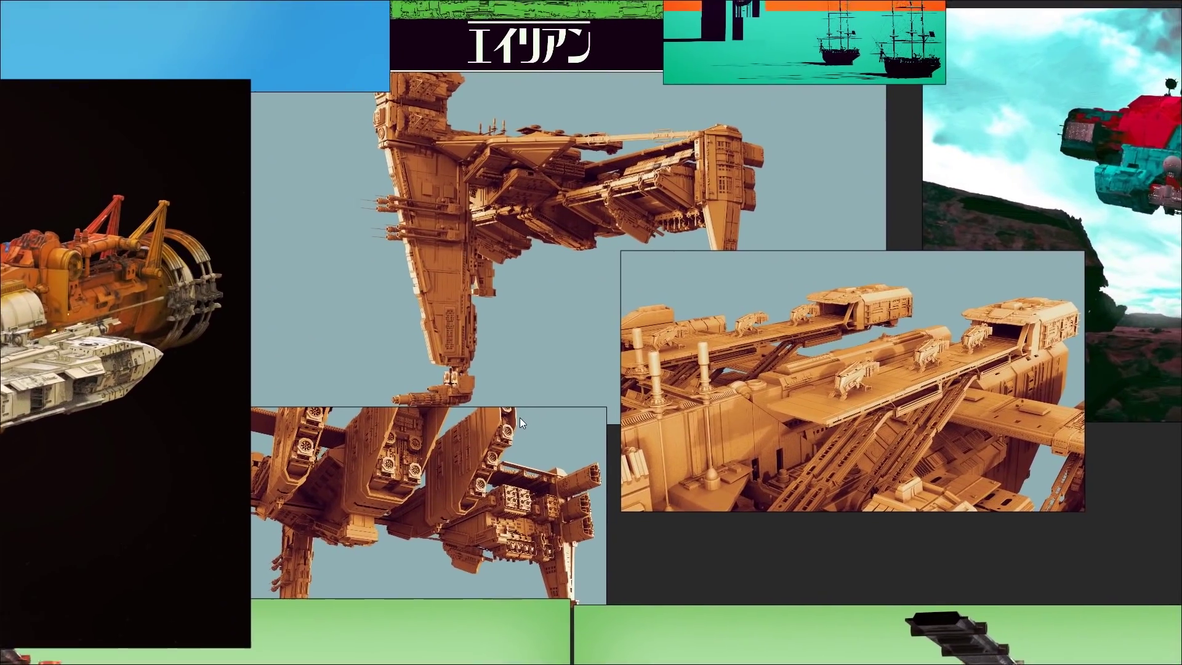
pyautogui.moveTo(519, 418); pyautogui.dragTo(495, 428, button='middle')
pyautogui.scroll(4, 936, 443)
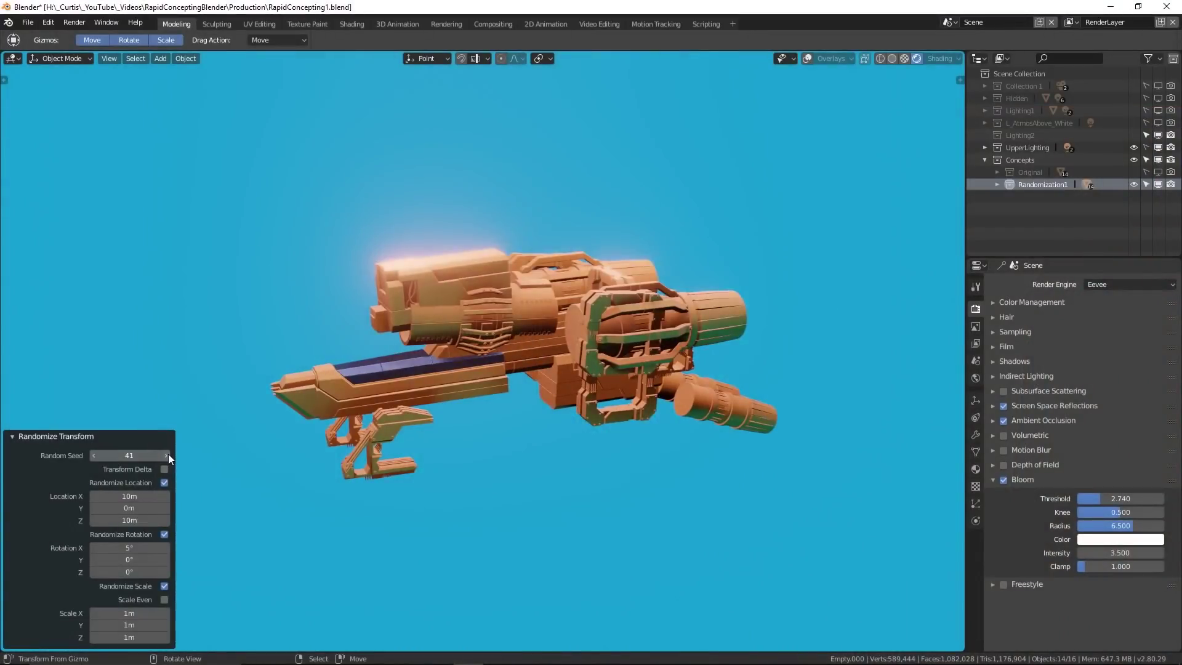
# - Set the random seed of Randomize Transform to 43 to generate another variation of the concept
pyautogui.click(168, 455)
pyautogui.moveTo(246, 382)
pyautogui.mouseDown(button='middle')
pyautogui.moveTo(374, 364)
pyautogui.moveTo(246, 381)
pyautogui.mouseUp(button='middle')
pyautogui.click(165, 455)
pyautogui.moveTo(369, 376)
pyautogui.mouseDown(button='middle')
pyautogui.moveTo(644, 370)
pyautogui.moveTo(369, 375)
pyautogui.mouseUp(button='middle')
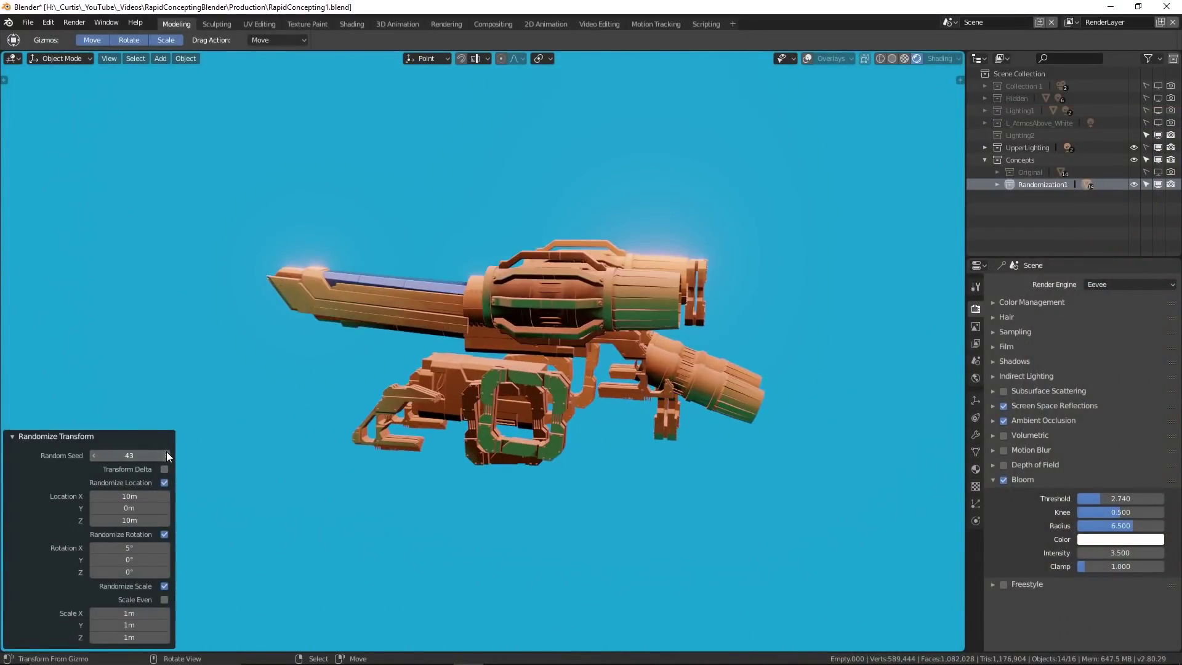
# - Raise the random seed of Randomize Transform to 53 to generate further concept variations
pyautogui.click(166, 455)
pyautogui.click(166, 456)
pyautogui.click(166, 456)
pyautogui.moveTo(258, 400); pyautogui.dragTo(512, 372, button='middle')
pyautogui.click(165, 457)
pyautogui.click(166, 456)
pyautogui.click(168, 456)
pyautogui.click(168, 456)
pyautogui.click(168, 456)
pyautogui.click(168, 456)
pyautogui.click(168, 456)
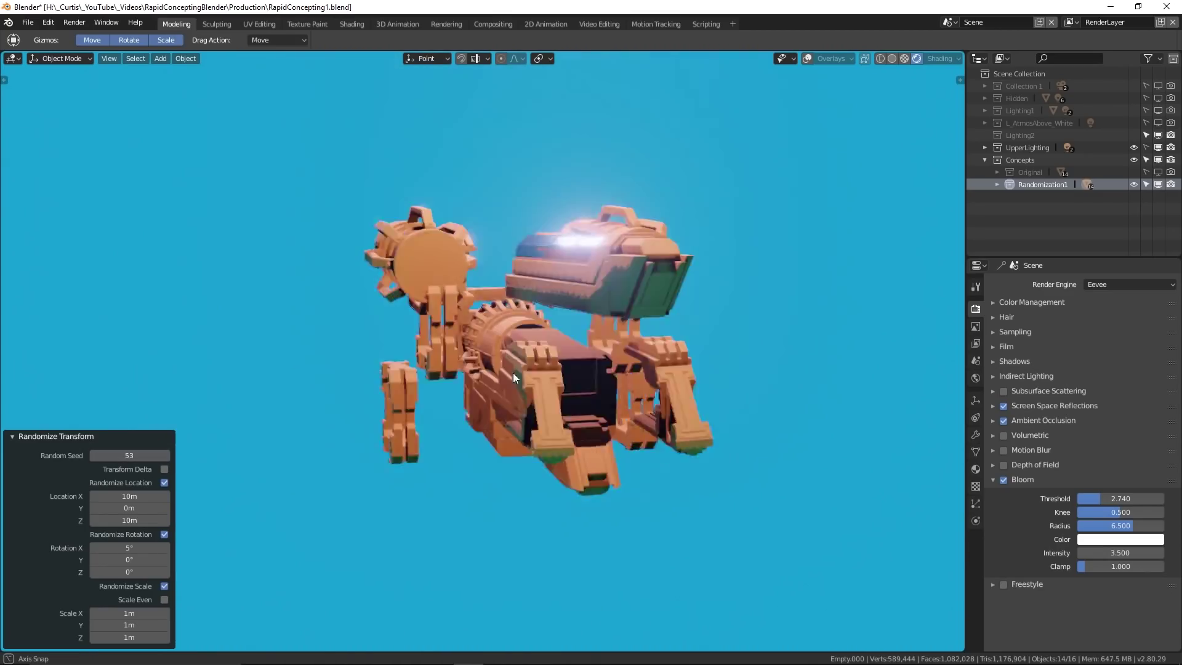
# - Advance the random seed to 57 and return one seed to compare the neighbouring variations
pyautogui.click(166, 455)
pyautogui.click(167, 454)
pyautogui.click(168, 456)
pyautogui.click(165, 456)
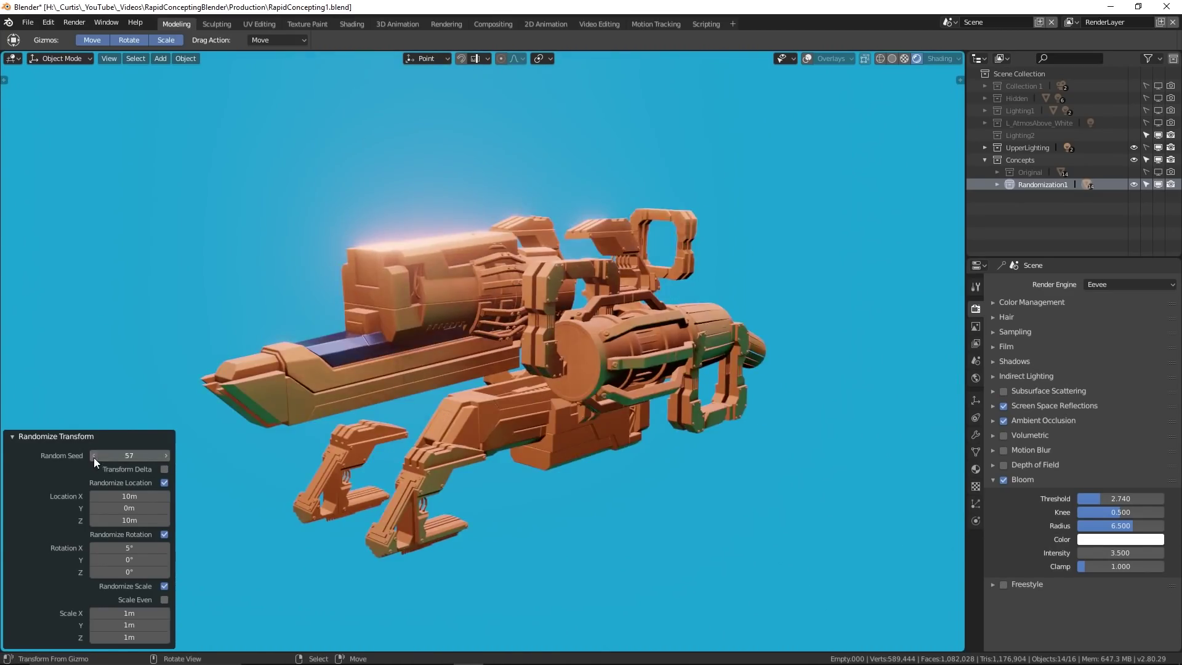
pyautogui.click(94, 457)
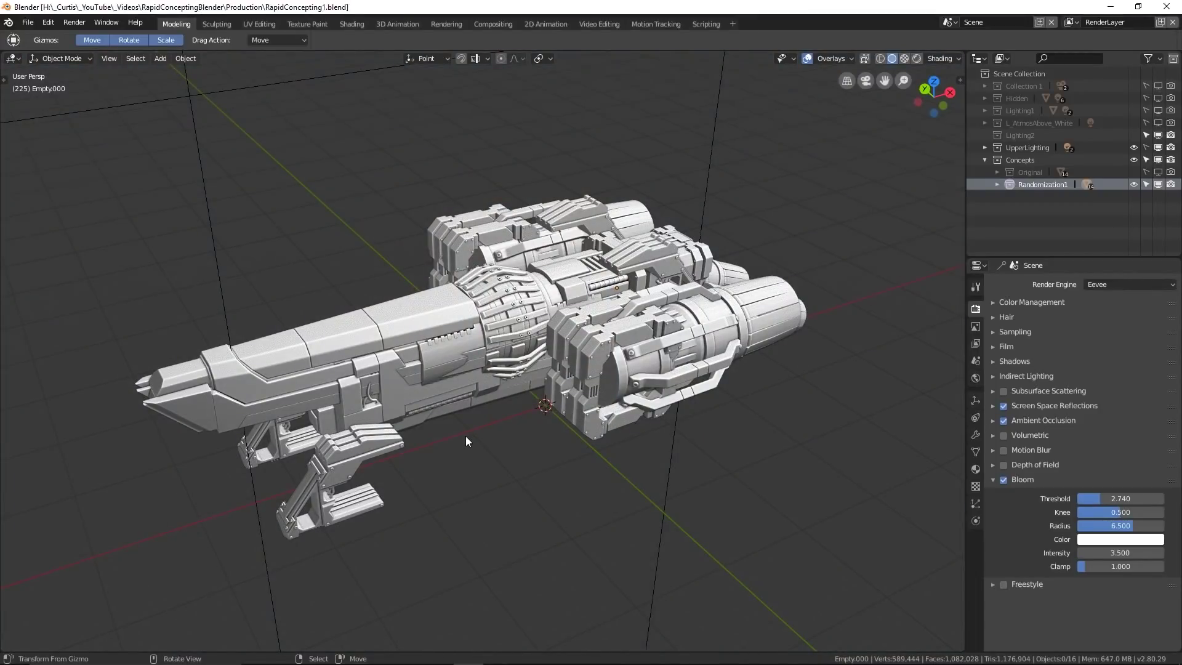
# - Run Randomize Transform on all ship parts with a location range of 3 m in X and Z
pyautogui.moveTo(466, 437); pyautogui.dragTo(530, 432, button='middle')
pyautogui.press('a')
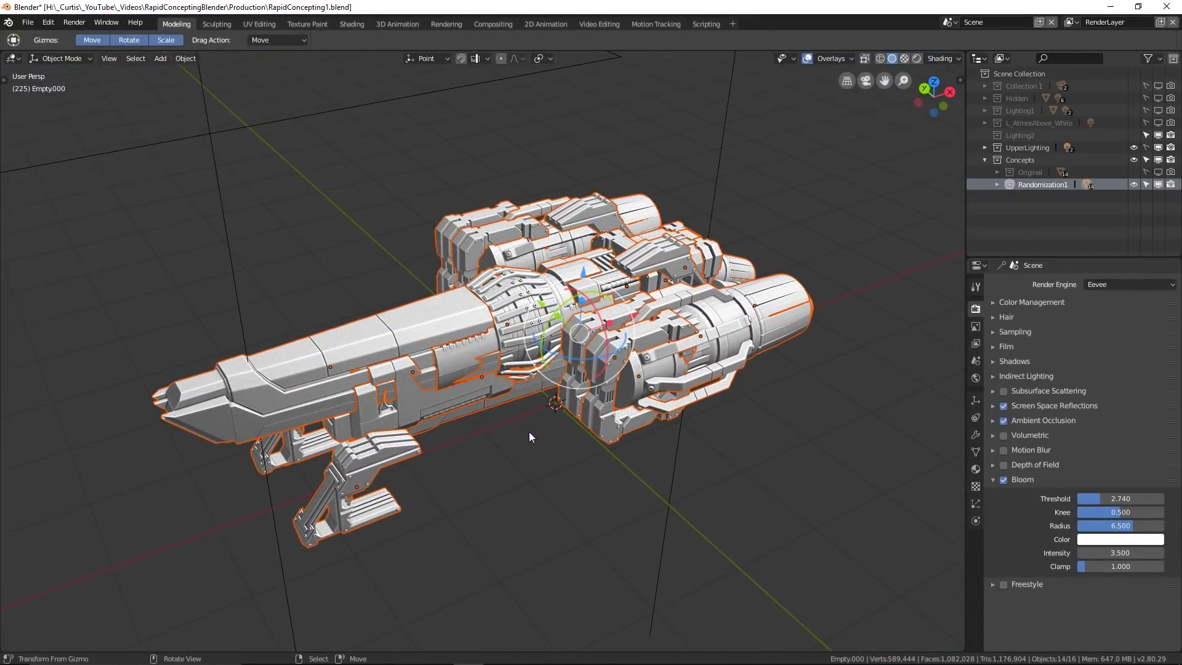
pyautogui.press('F3')
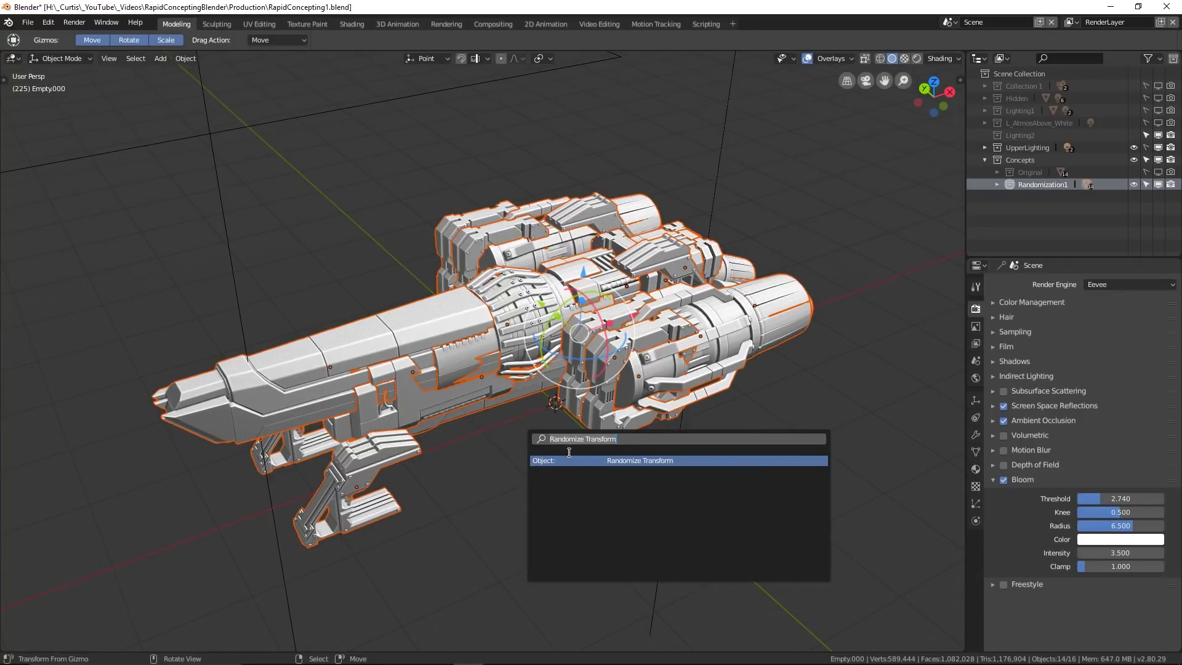
pyautogui.click(619, 461)
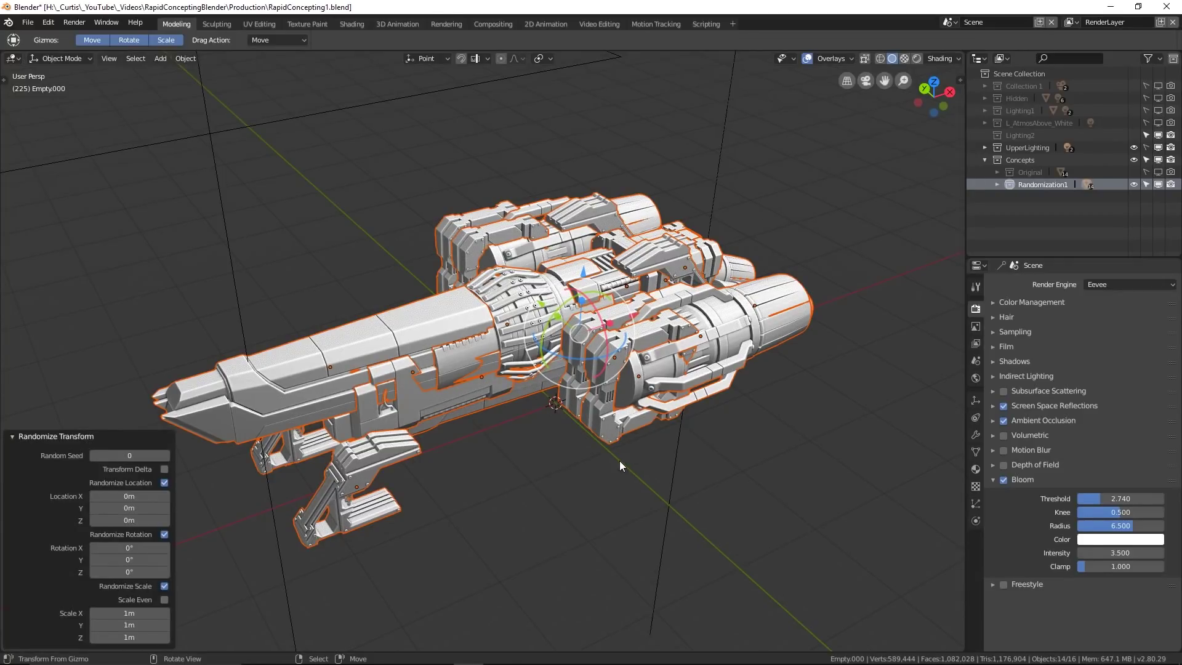
pyautogui.click(117, 498)
pyautogui.write('3')
pyautogui.press('Tab')
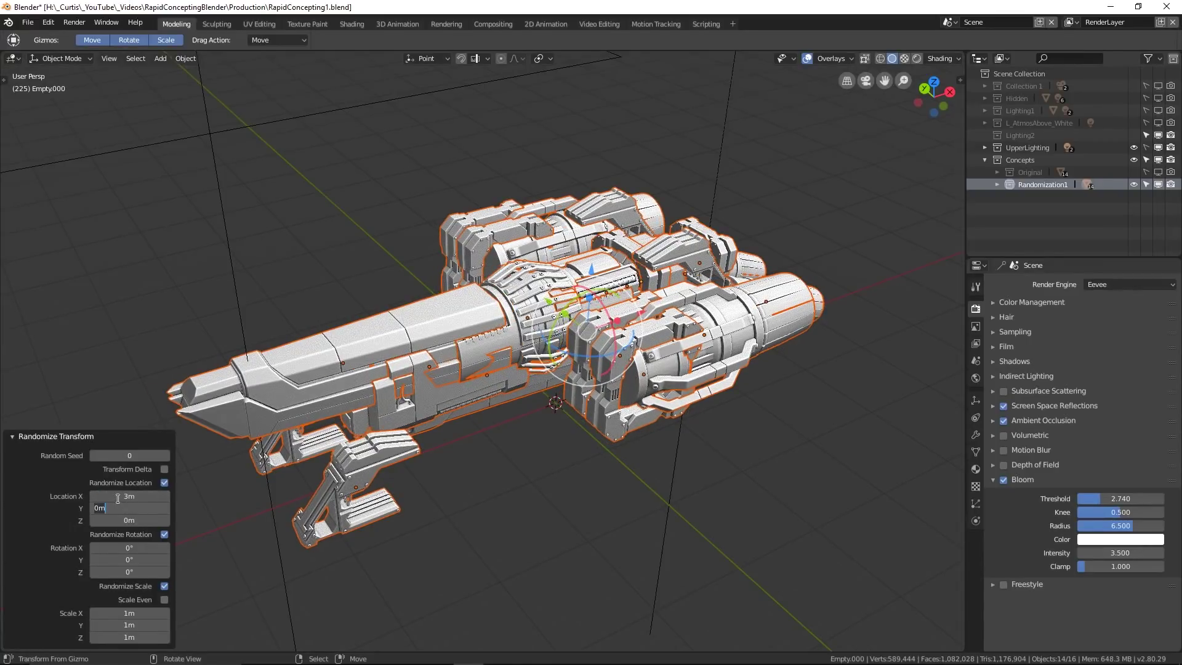
pyautogui.press('Return')
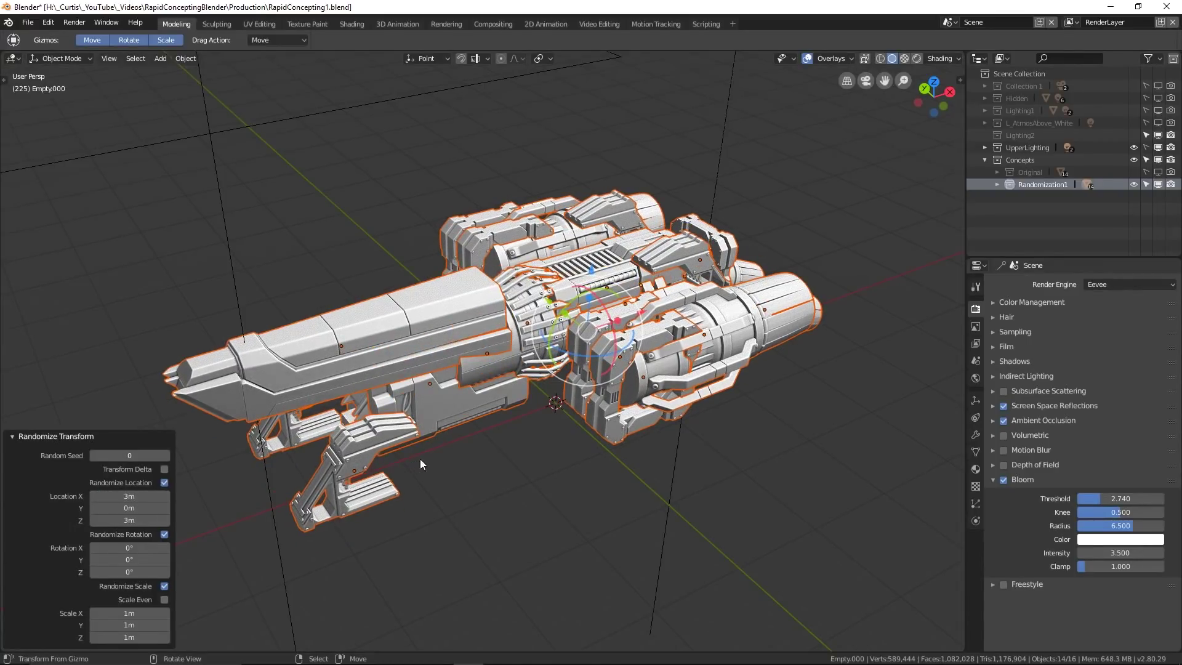
# - Set the random seed to 3 in rendered shading and hide the viewport overlays
pyautogui.moveTo(420, 459)
pyautogui.mouseDown(button='middle')
pyautogui.moveTo(594, 427)
pyautogui.moveTo(408, 431)
pyautogui.mouseUp(button='middle')
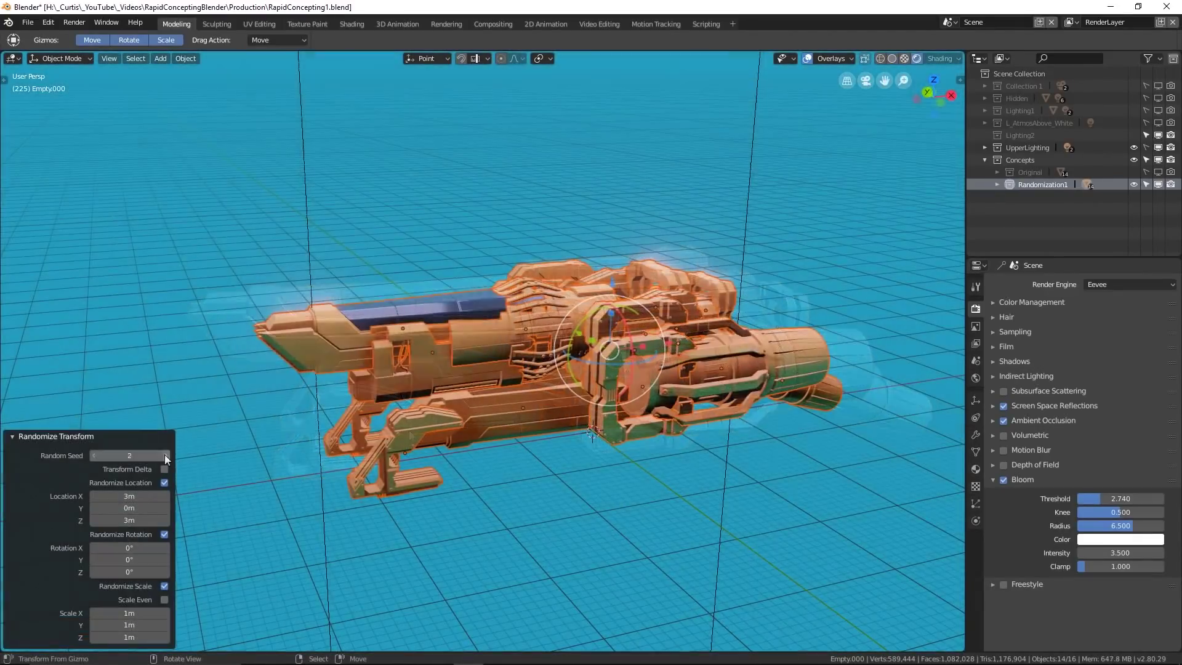
pyautogui.click(163, 455)
pyautogui.write('2')
pyautogui.press('Return')
pyautogui.click(807, 59)
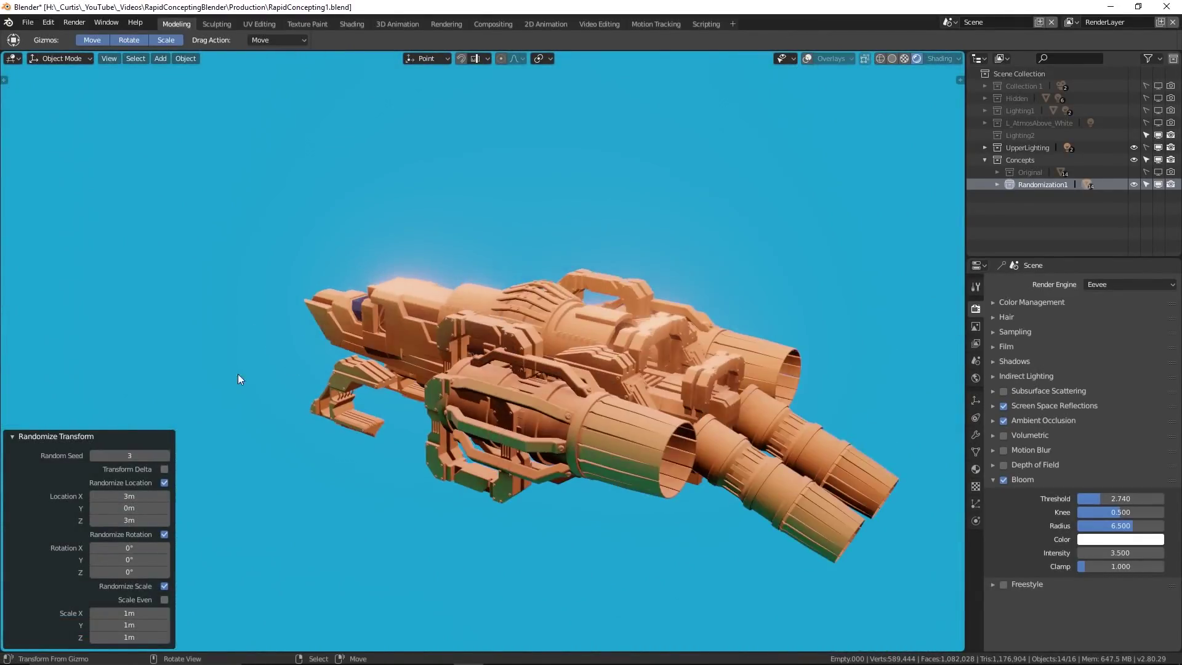
# - Raise the random seed to 10 while viewing the ship variations from the front and rear
pyautogui.moveTo(237, 374); pyautogui.dragTo(506, 399, button='middle')
pyautogui.click(164, 456)
pyautogui.click(164, 455)
pyautogui.click(165, 455)
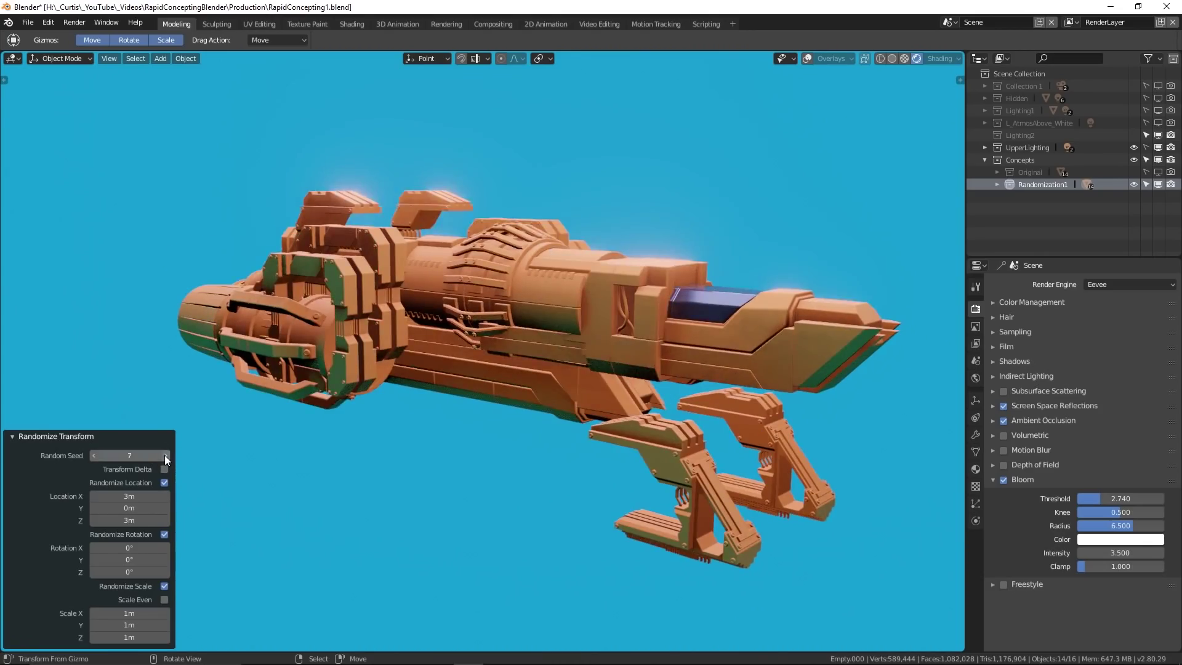
pyautogui.click(165, 455)
pyautogui.click(164, 455)
pyautogui.moveTo(215, 448); pyautogui.dragTo(328, 405, button='middle')
pyautogui.click(165, 456)
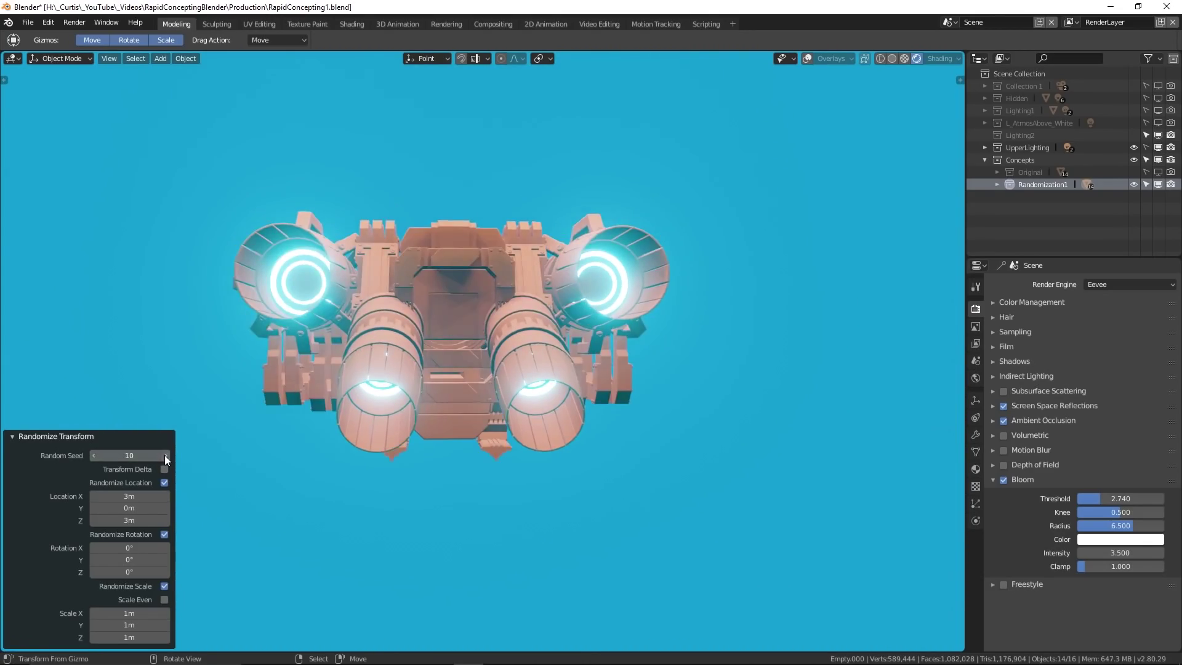
# - Keep increasing the random seed beyond 10 to generate more ship variations with the 3 m location range
pyautogui.click(165, 455)
pyautogui.click(165, 455)
pyautogui.click(165, 456)
pyautogui.click(165, 456)
pyautogui.moveTo(215, 455); pyautogui.dragTo(382, 454, button='middle')
pyautogui.click(165, 455)
pyautogui.click(165, 457)
pyautogui.click(164, 456)
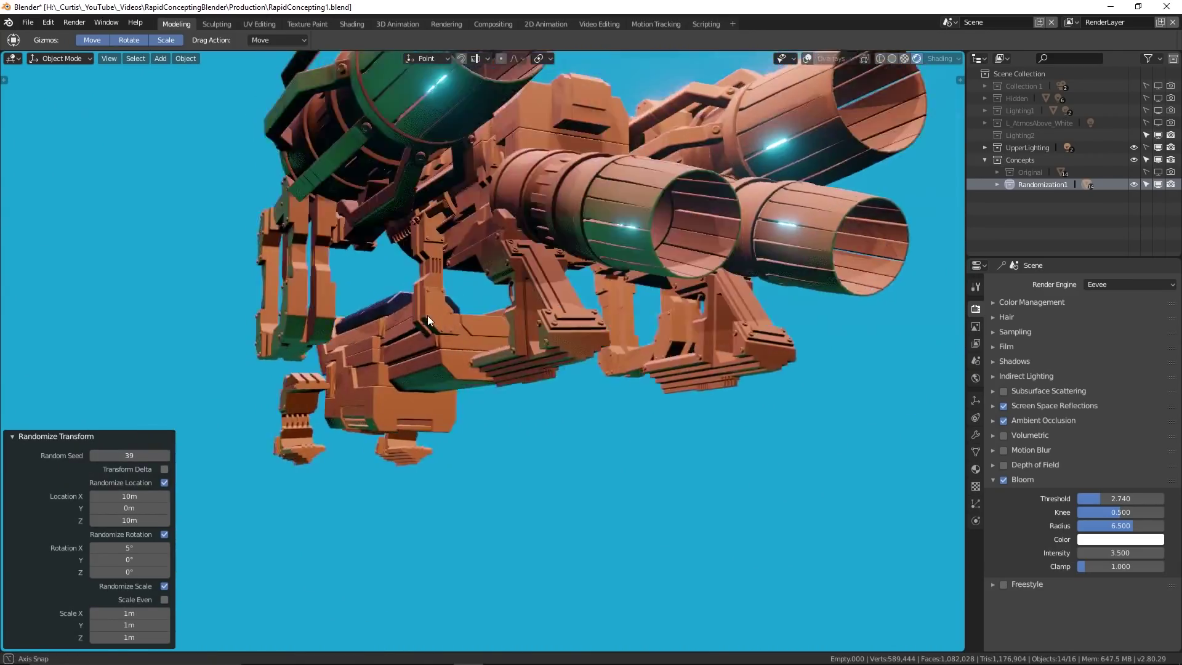
# - Raise the random seed to 46 for the variation with 10 m location and 5° rotation ranges
pyautogui.moveTo(427, 315); pyautogui.dragTo(203, 357, button='middle')
pyautogui.click(166, 456)
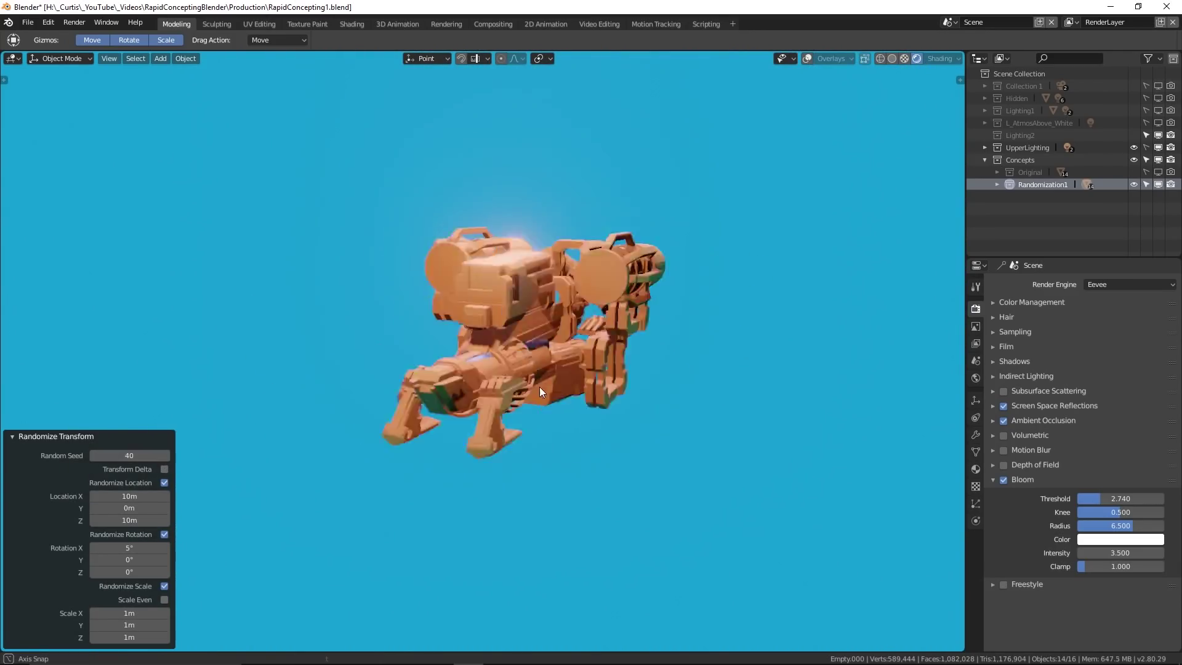
pyautogui.click(166, 455)
pyautogui.click(166, 455)
pyautogui.click(166, 455)
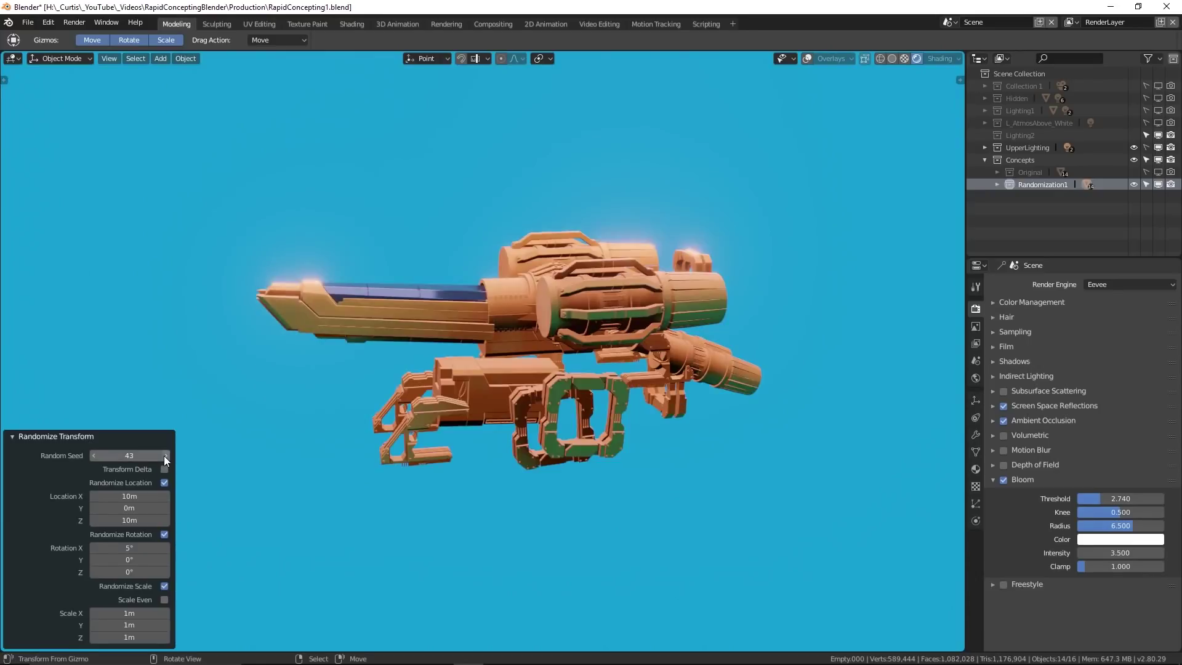
pyautogui.click(166, 455)
pyautogui.click(166, 455)
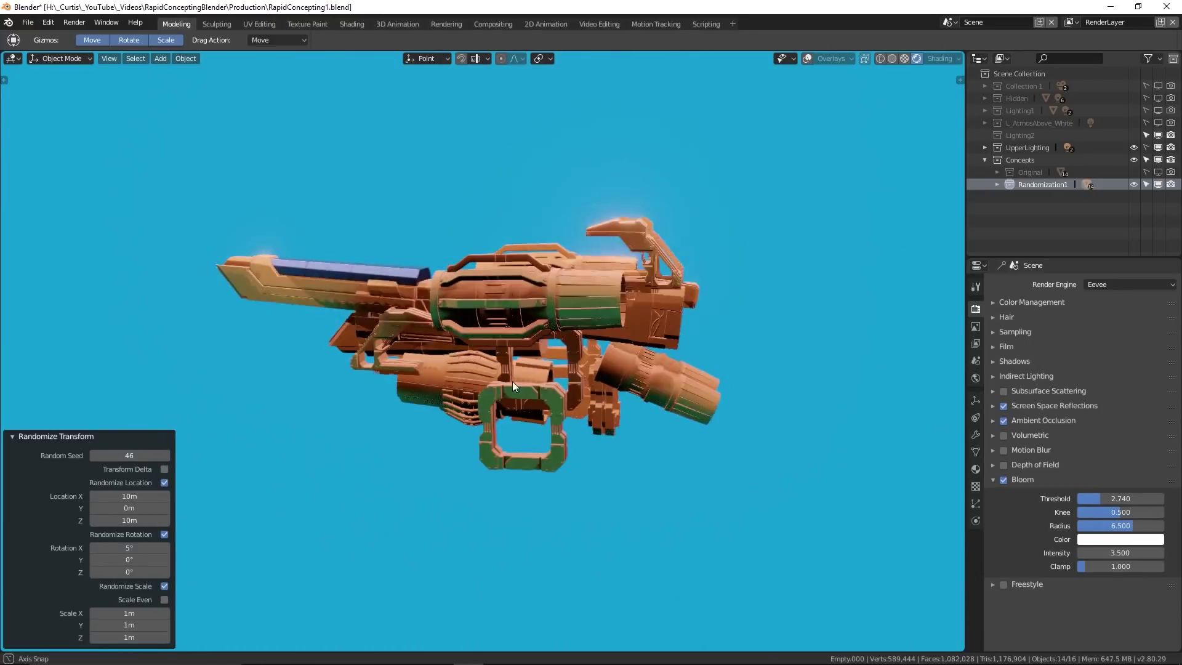
# - Step the random seed up beyond 46 to generate a few more variations
pyautogui.click(166, 455)
pyautogui.click(166, 456)
pyautogui.click(166, 456)
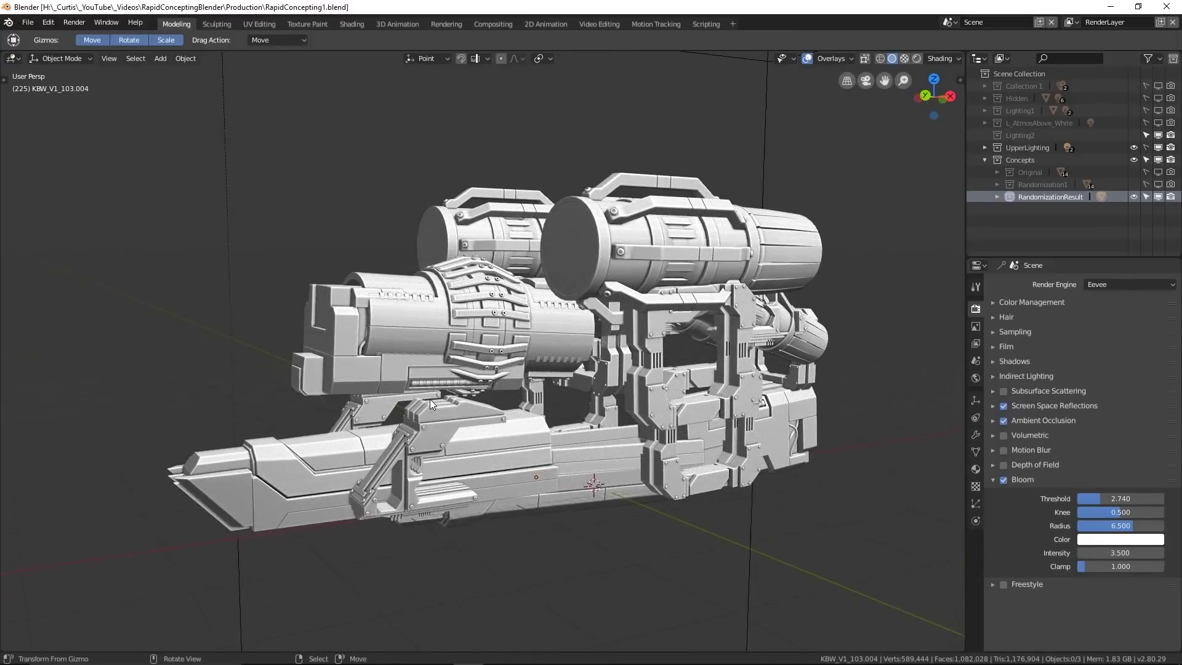
# - Select the joined ship mesh in RandomizationResult and add a Lattice modifier to it
pyautogui.scroll(1, 432, 403)
pyautogui.keyDown('shift'); pyautogui.moveTo(577, 394); pyautogui.dragTo(650, 397, button='middle'); pyautogui.keyUp('shift')
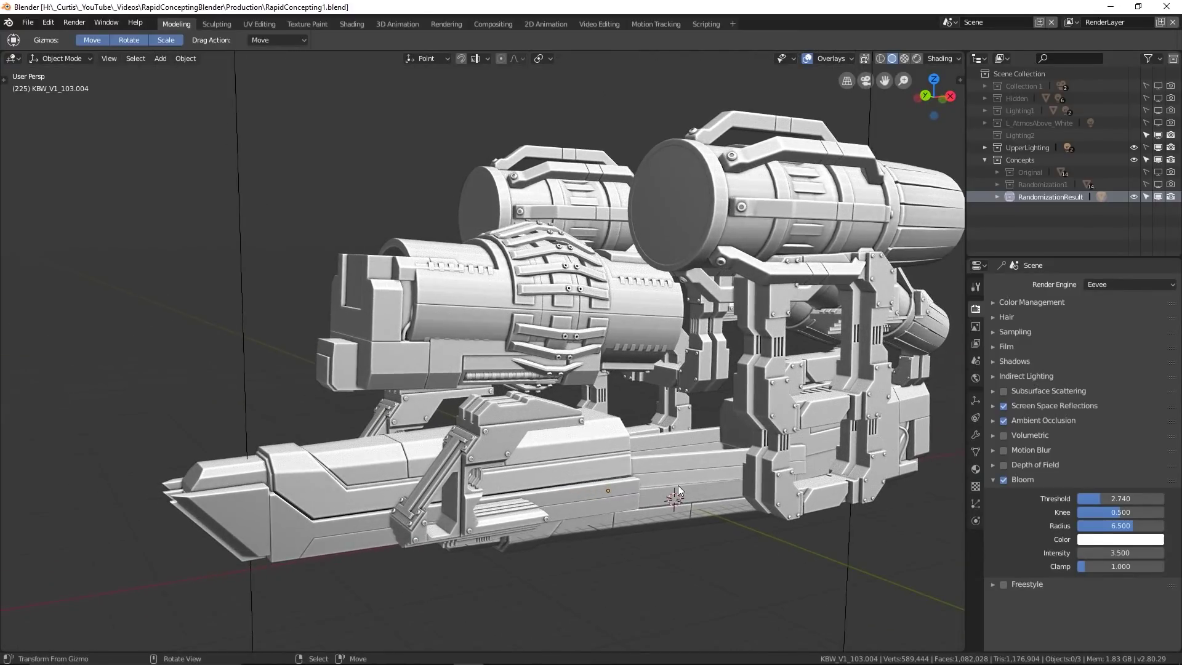
pyautogui.rightClick(678, 485)
pyautogui.keyDown('shift'); pyautogui.moveTo(709, 449); pyautogui.dragTo(641, 452, button='middle'); pyautogui.keyUp('shift')
pyautogui.click(975, 434)
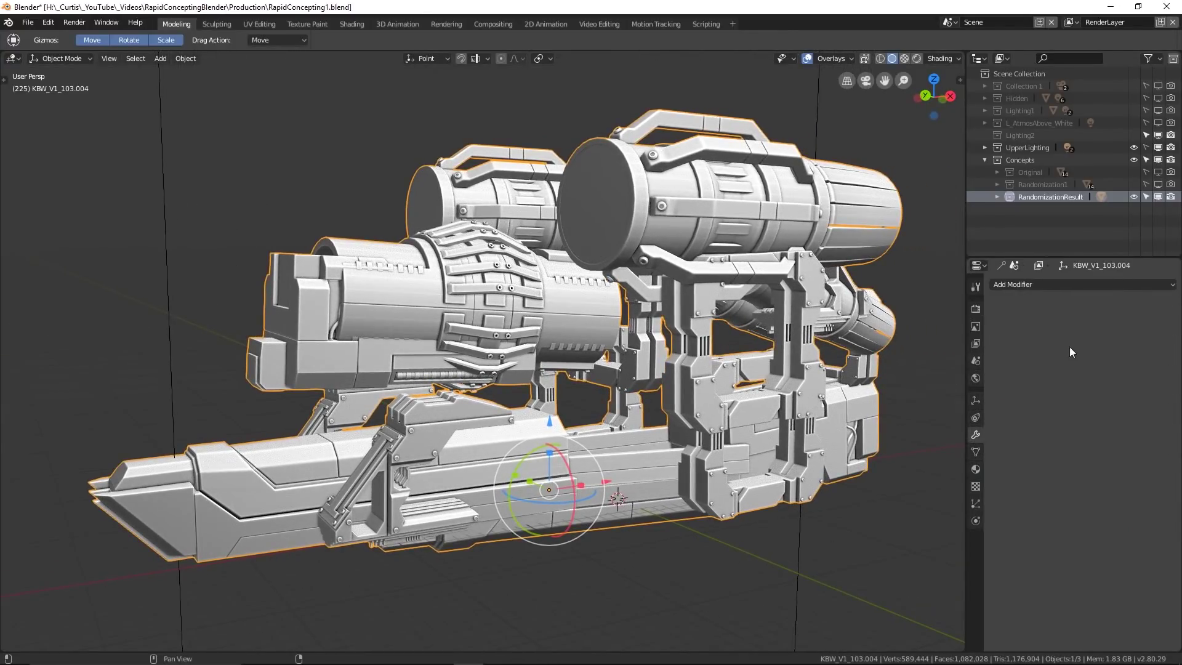
pyautogui.click(1062, 285)
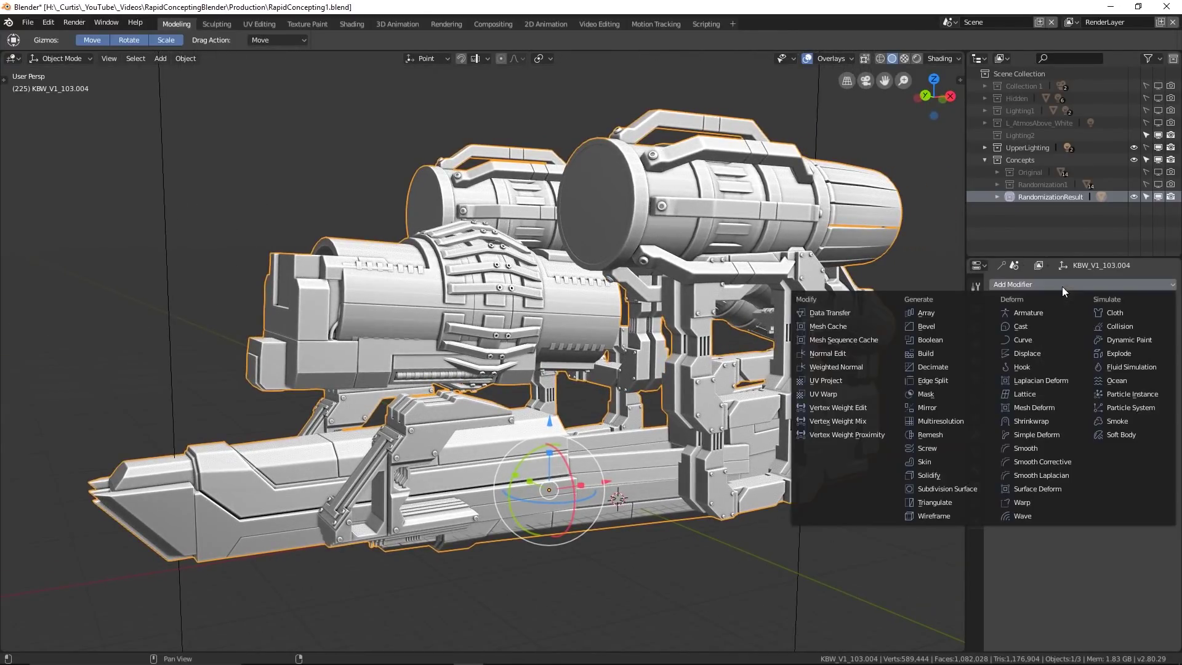
pyautogui.click(1026, 395)
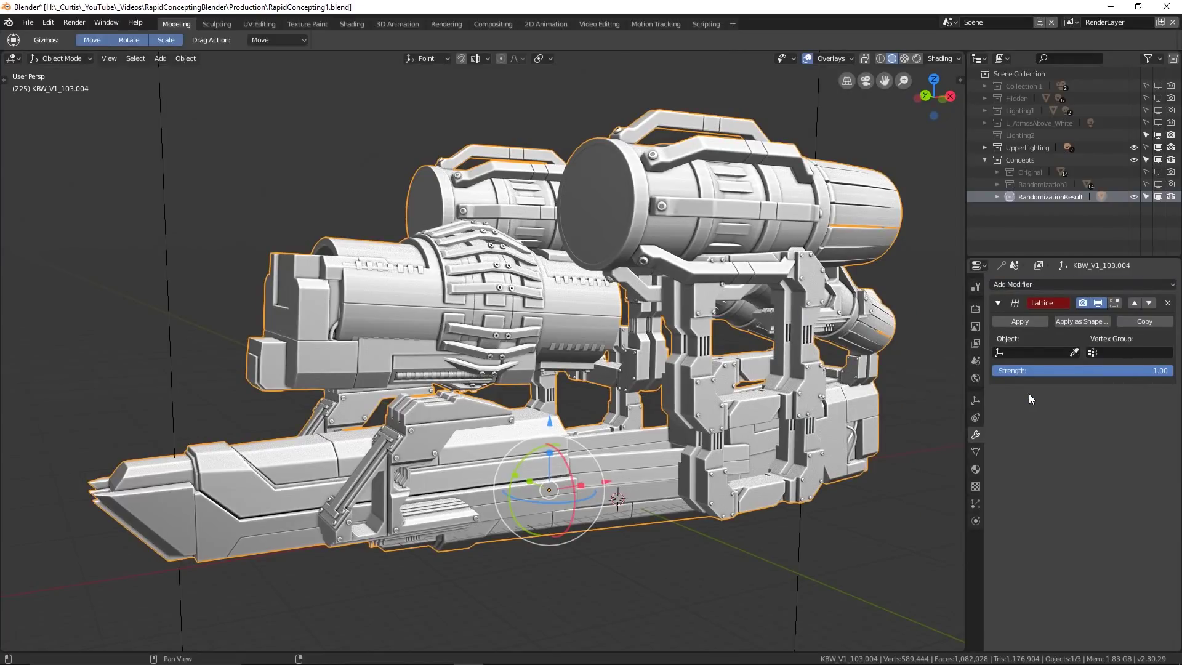
# - Deselect the ship and add a lattice object to the scene
pyautogui.scroll(-3, 559, 430)
pyautogui.hotkey('alt', 'a')
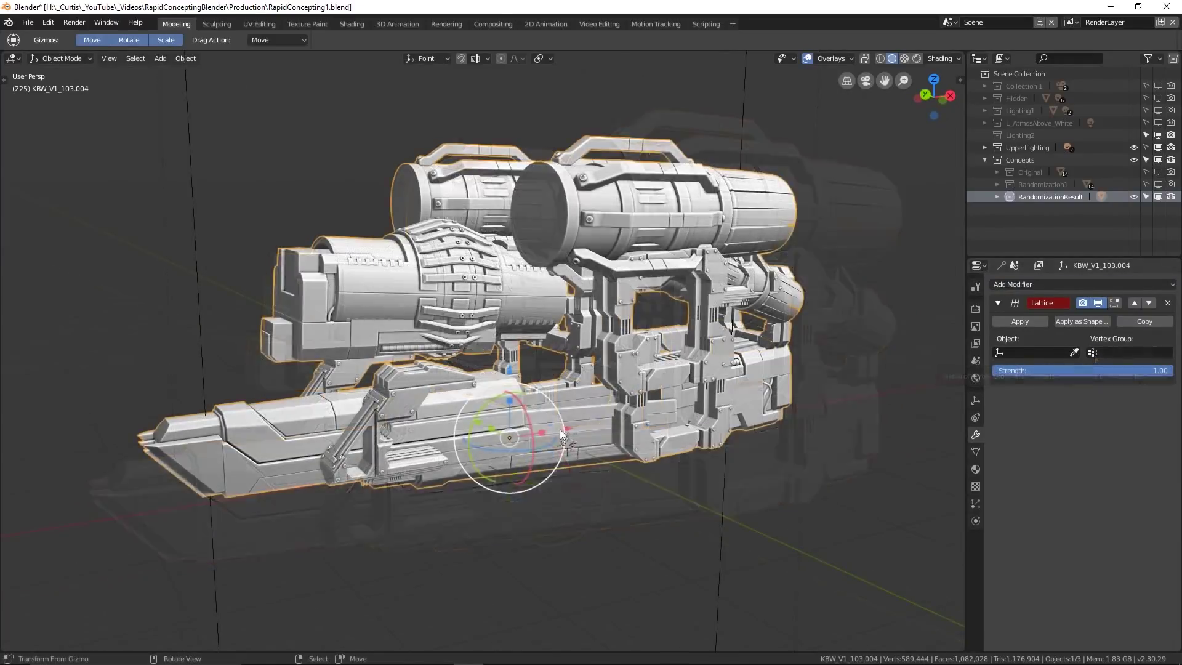
pyautogui.hotkey('shift', 'a')
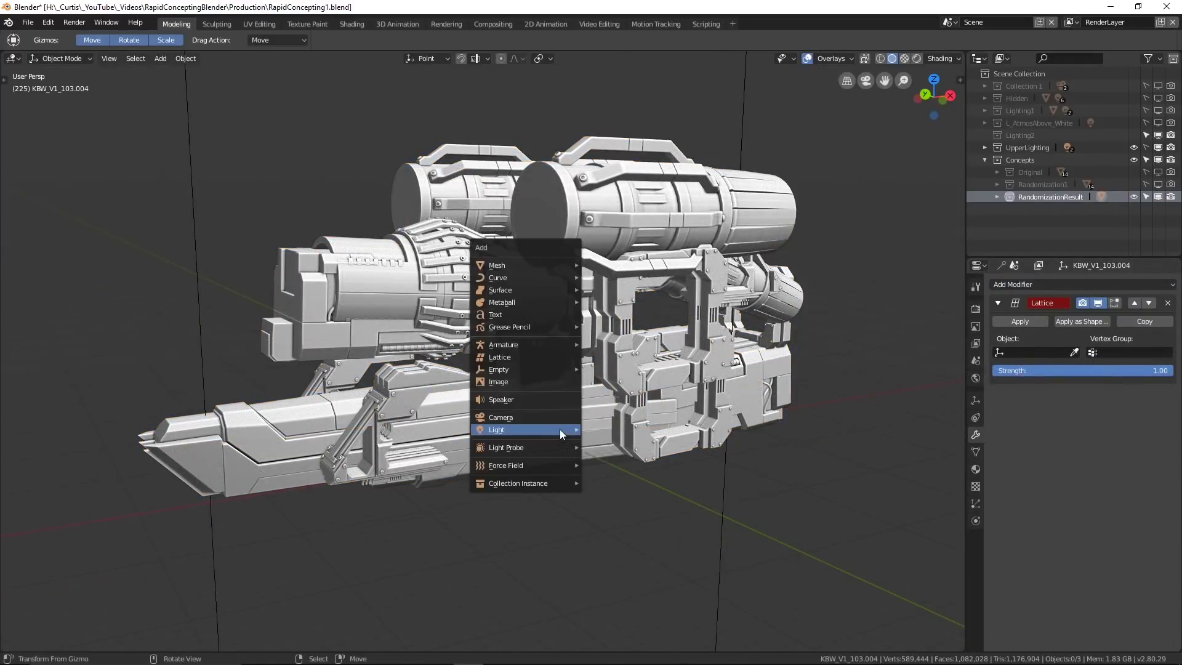
pyautogui.click(545, 356)
pyautogui.moveTo(544, 356); pyautogui.dragTo(631, 416, button='middle')
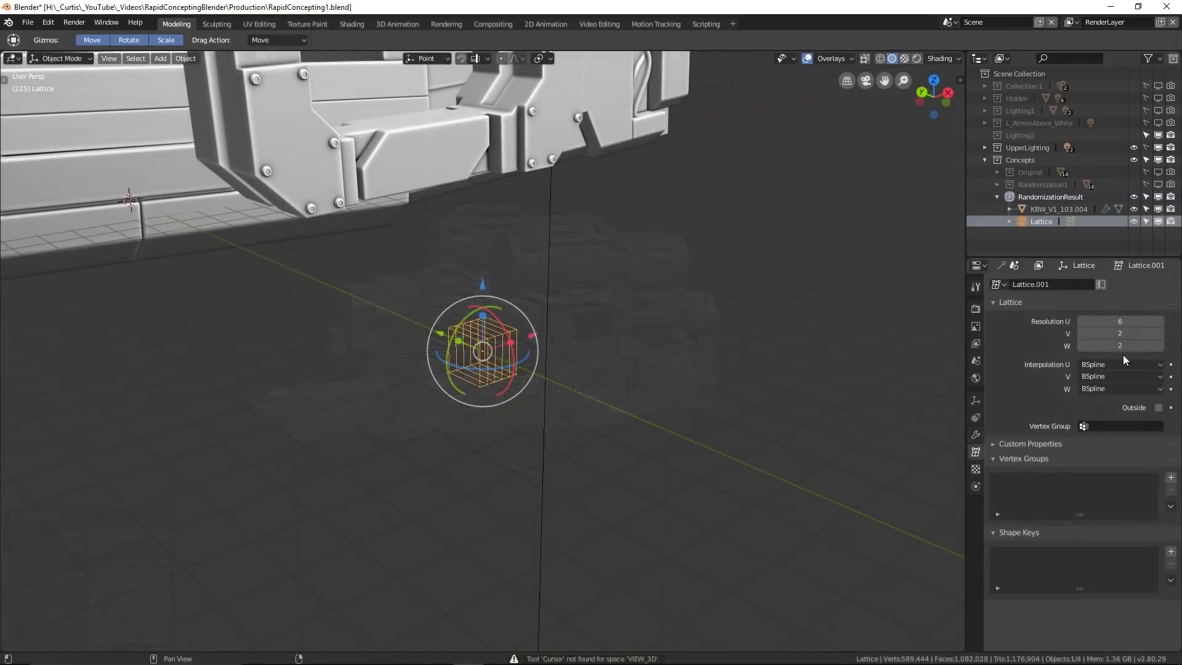
# - Set the lattice's V and W resolution to 6
pyautogui.doubleClick(1125, 333)
pyautogui.write('6')
pyautogui.press('Tab')
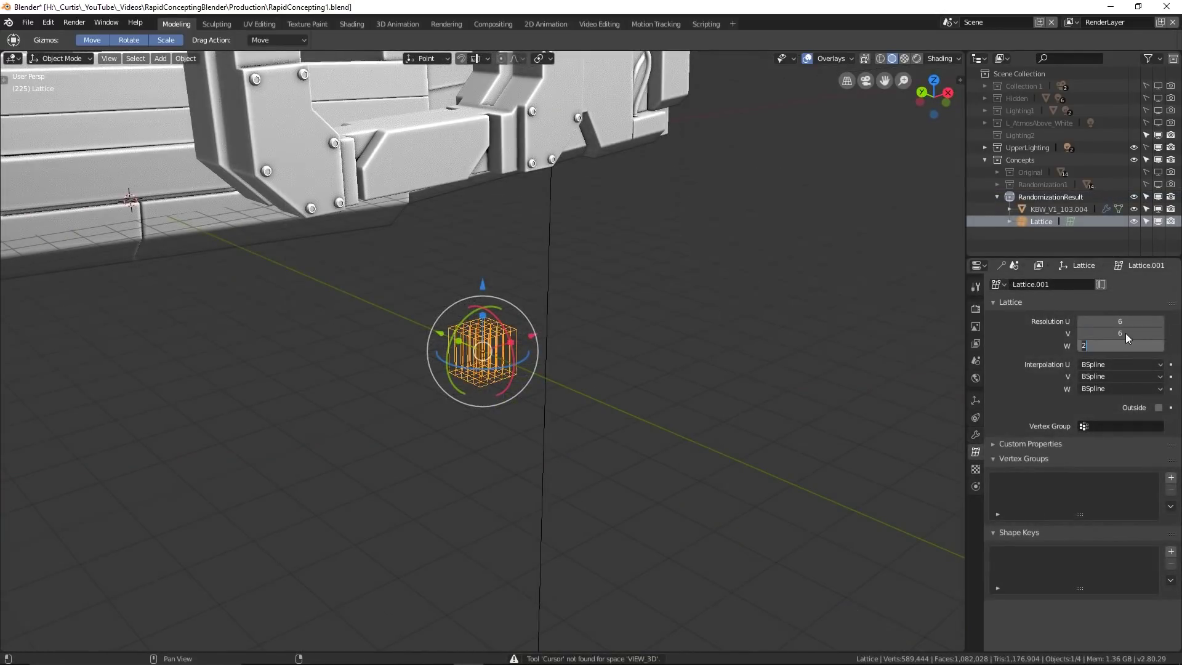
pyautogui.write('6')
pyautogui.press('Return')
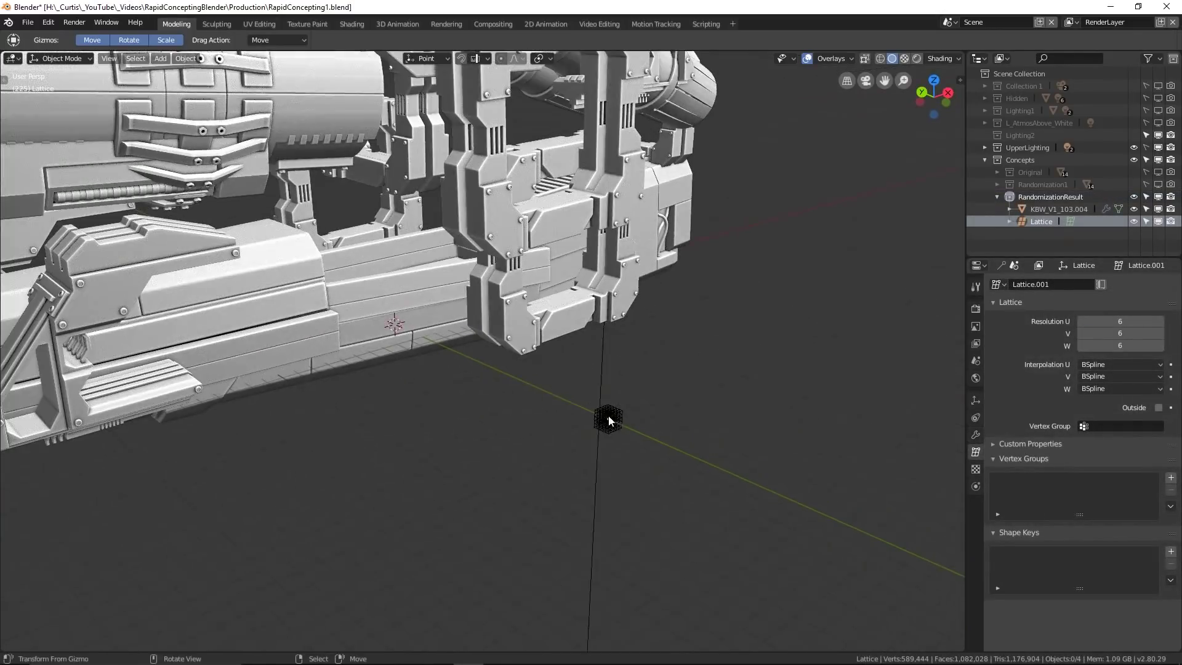
# - Scale the lattice up uniformly and move it over to the ship
pyautogui.rightClick(608, 418)
pyautogui.press('s')
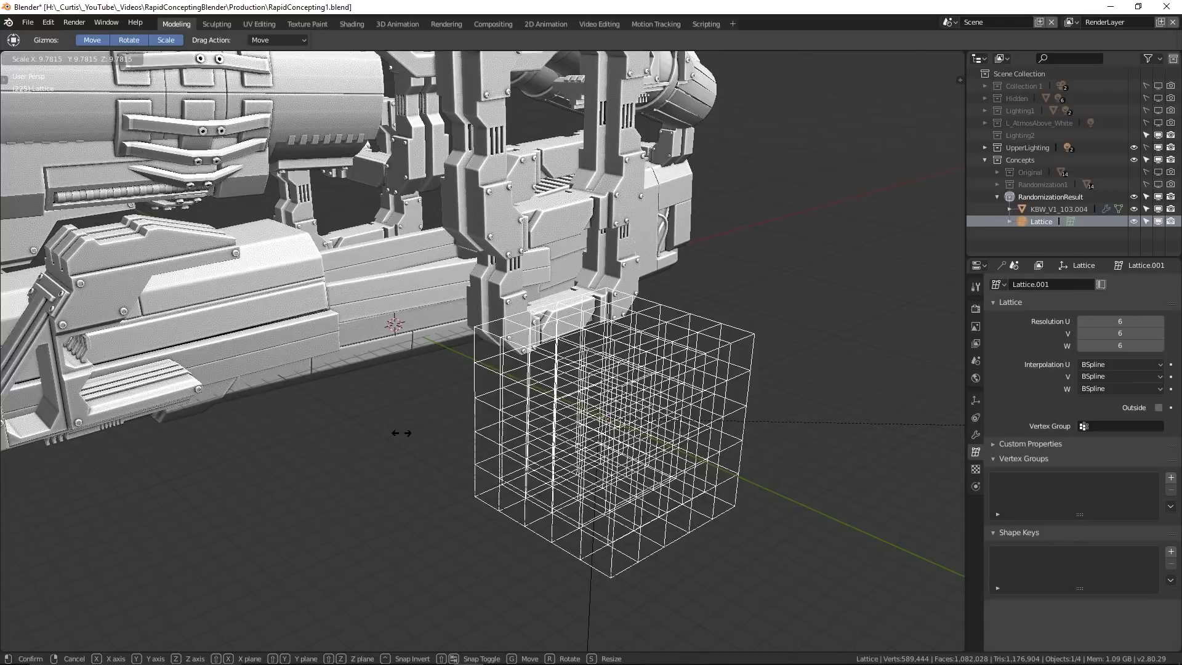
pyautogui.click(951, 456)
pyautogui.moveTo(806, 400); pyautogui.dragTo(728, 404, button='middle')
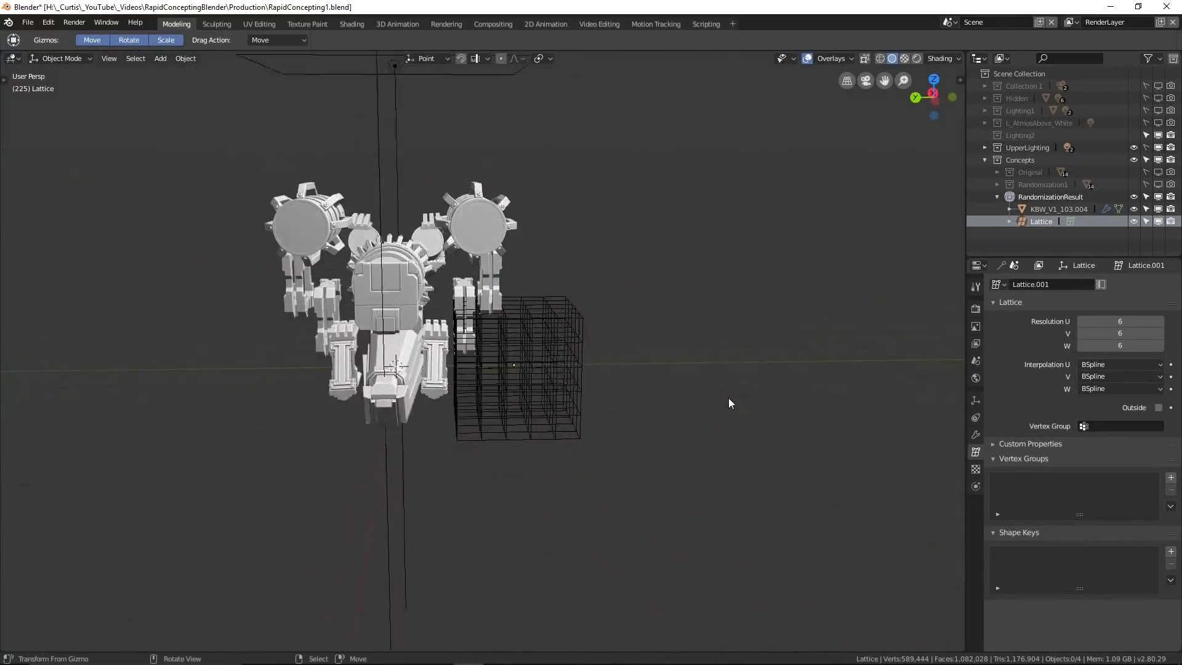
pyautogui.scroll(1, 729, 403)
pyautogui.rightClick(577, 388)
pyautogui.moveTo(451, 369); pyautogui.dragTo(536, 371)
pyautogui.moveTo(606, 302); pyautogui.dragTo(616, 257)
# - Move the group of 24 upper side lattice points by about -4 m in X, 14 m in Y and -7 m in Z
pyautogui.moveTo(616, 256); pyautogui.dragTo(591, 270, button='middle')
pyautogui.rightClick(621, 320)
pyautogui.moveTo(621, 320); pyautogui.dragTo(554, 308, button='middle')
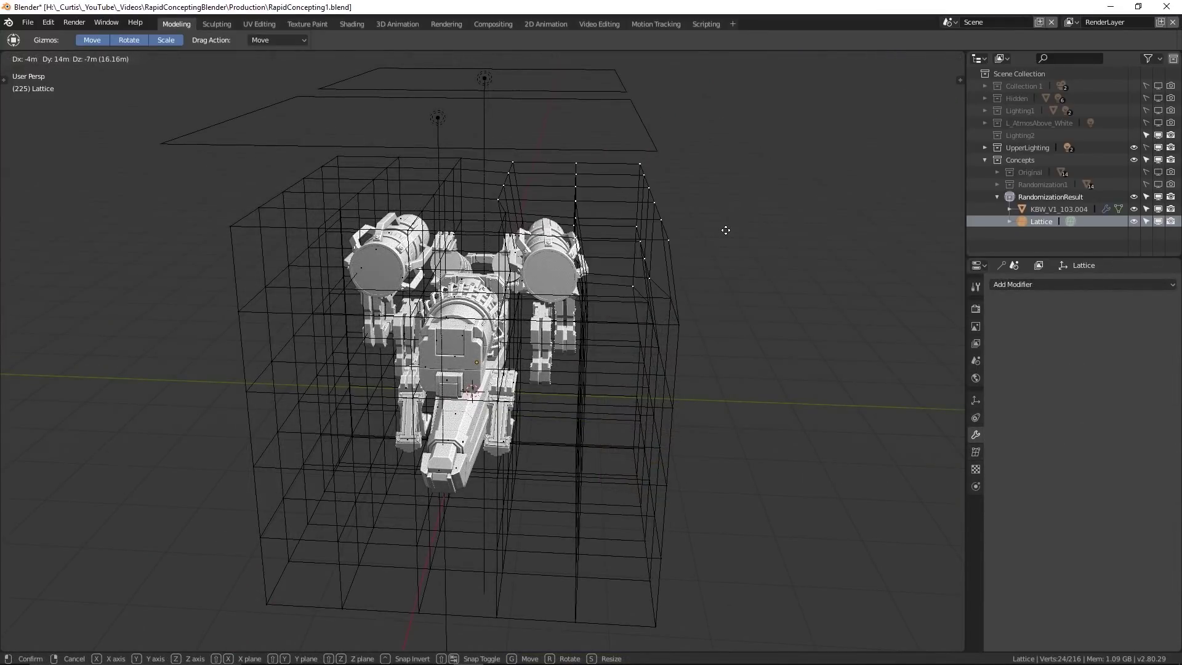
pyautogui.click(724, 232)
# - Pull the six lattice points at the ship's nose forward about 19.5 m, and return to solid shading
pyautogui.moveTo(725, 232); pyautogui.dragTo(541, 343, button='middle')
pyautogui.scroll(1, 541, 343)
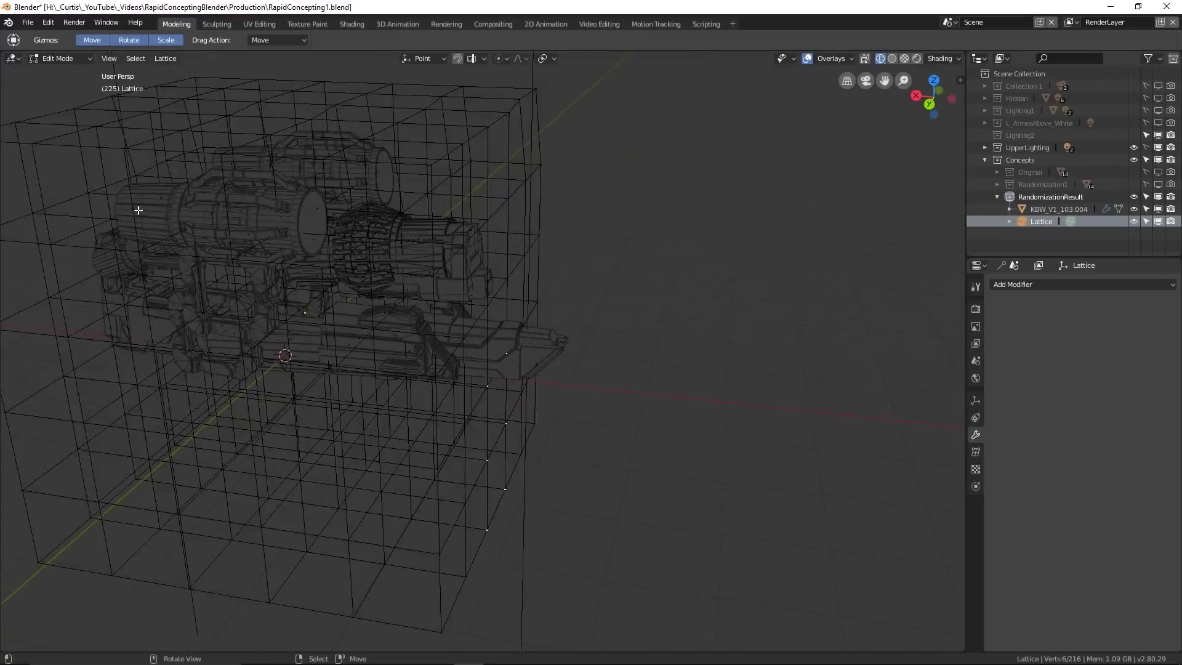
pyautogui.moveTo(431, 283); pyautogui.dragTo(499, 295, button='middle')
pyautogui.press('g')
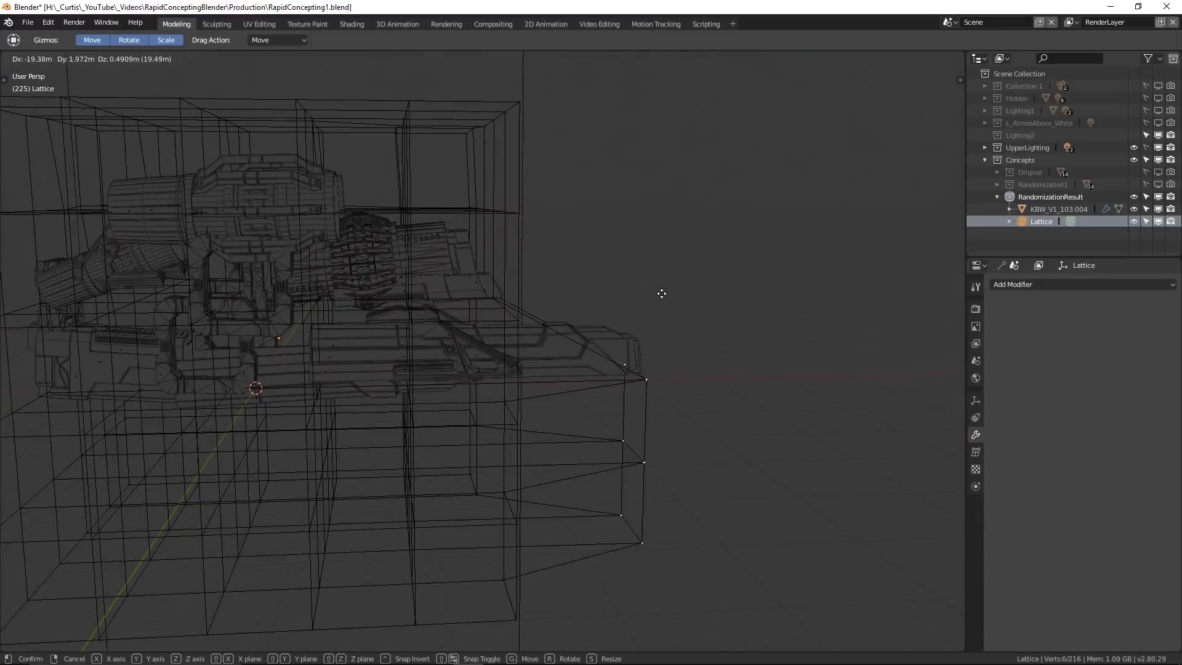
pyautogui.click(662, 293)
pyautogui.hotkey('shift', 'z')
pyautogui.moveTo(661, 294)
pyautogui.mouseDown(button='middle')
pyautogui.moveTo(444, 301)
pyautogui.moveTo(585, 357)
pyautogui.moveTo(480, 307)
pyautogui.moveTo(342, 306)
pyautogui.mouseUp(button='middle')
pyautogui.press('z')
pyautogui.press('z')
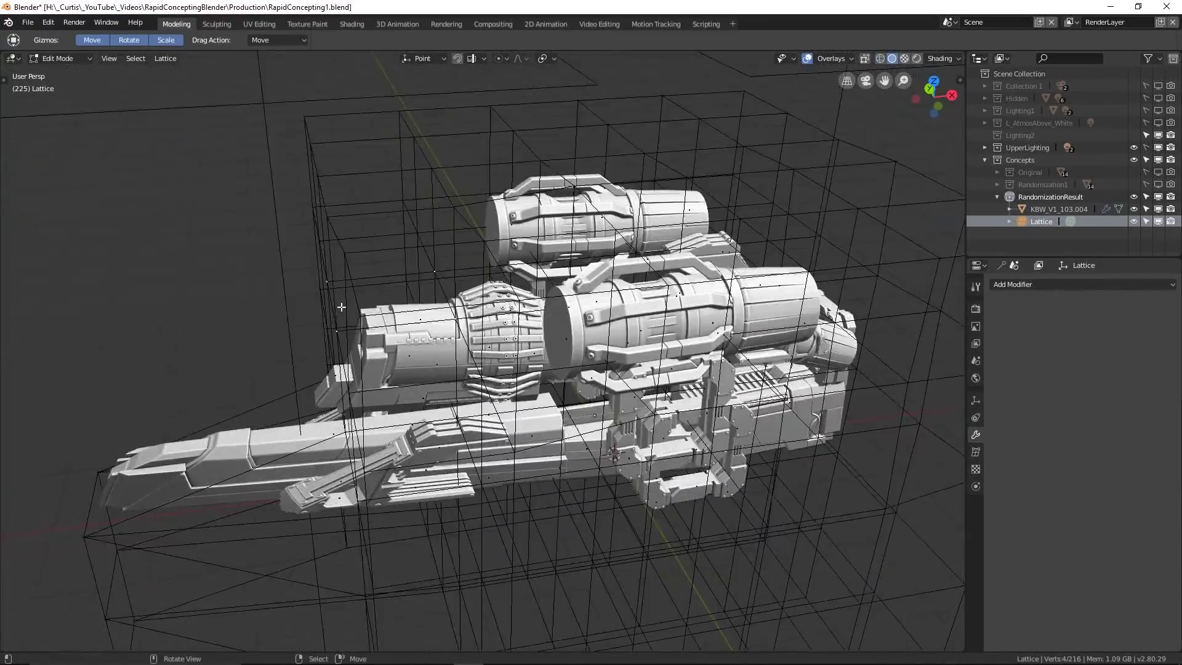
# - Move the four selected lattice points along the X axis to reshape the ship further
pyautogui.scroll(-2, 342, 307)
pyautogui.press('g')
pyautogui.press('x')
pyautogui.click(440, 369)
# - Scale the two selected upper lattice points by 2.125 along Y to spread the ship's upper engines
pyautogui.moveTo(440, 370); pyautogui.dragTo(686, 257, button='middle')
pyautogui.press('s')
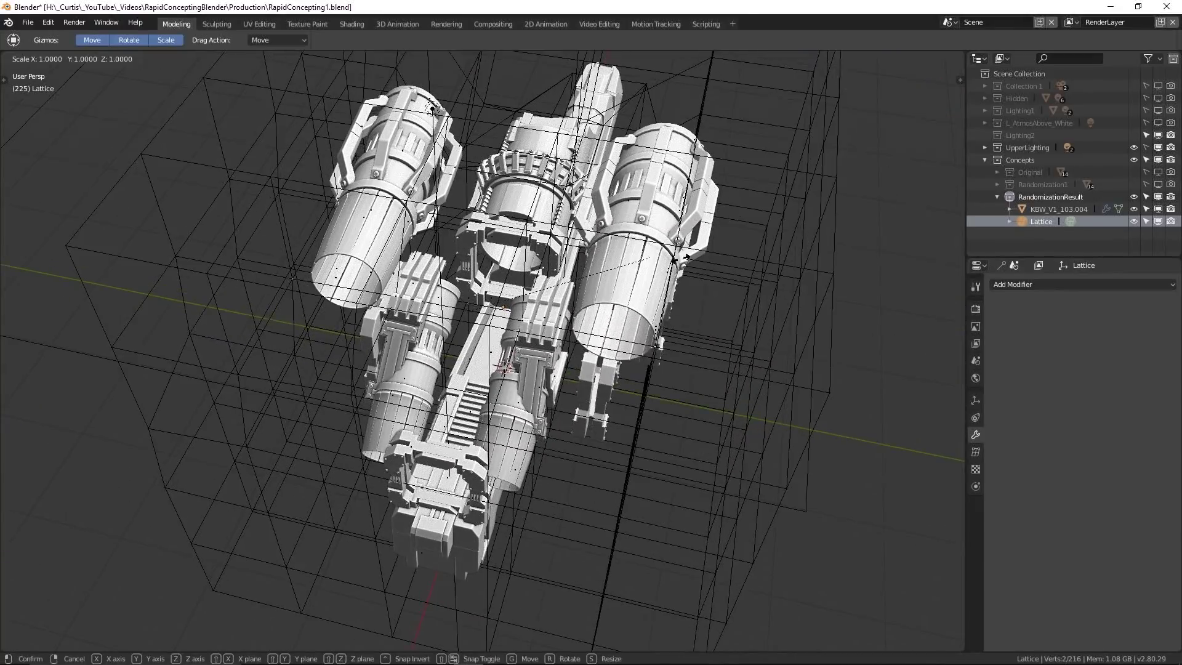
pyautogui.press('y')
pyautogui.click(856, 166)
pyautogui.moveTo(853, 166); pyautogui.dragTo(576, 232, button='middle')
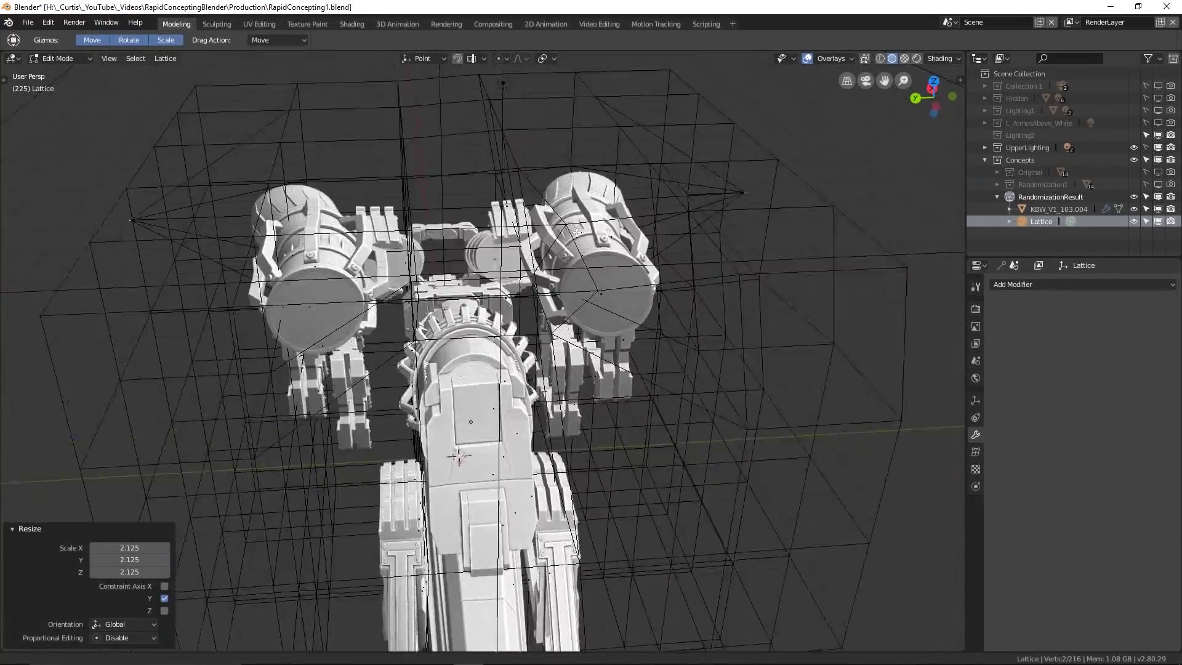
# - Move the two selected upper lattice points along the Z axis to reposition the ship's upper engines vertically
pyautogui.moveTo(677, 184); pyautogui.dragTo(653, 270, button='middle')
pyautogui.press('g')
pyautogui.press('z')
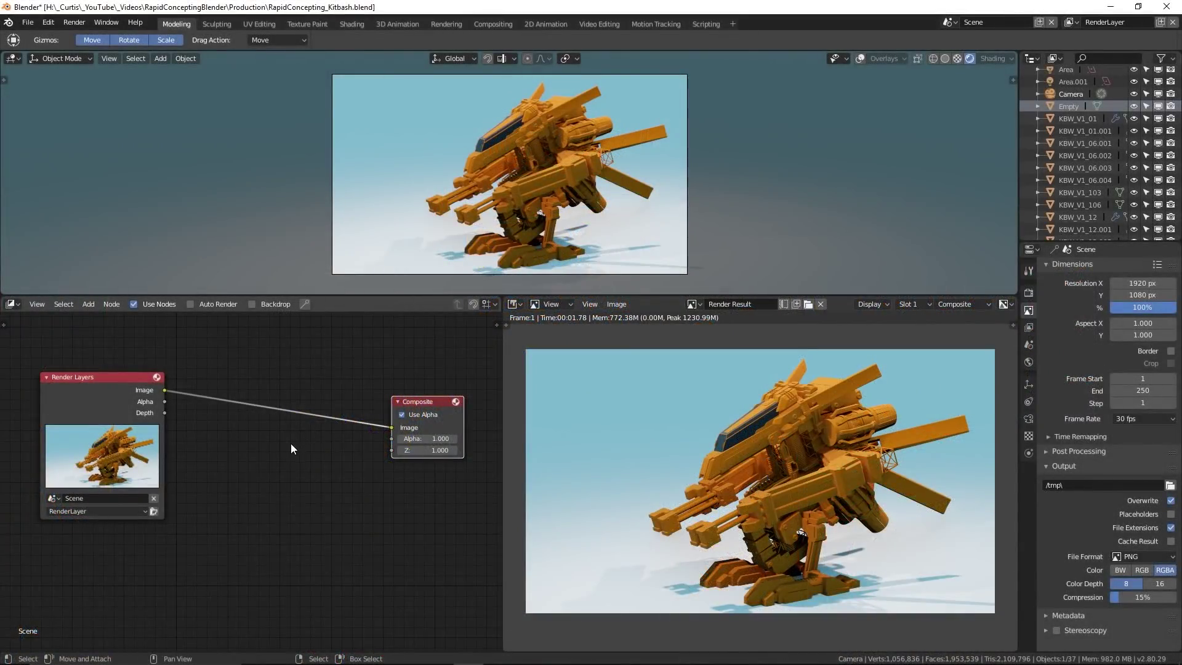
# - Insert a Hue Saturation Value node between Render Layers and Composite, and set its hue to 0.264
pyautogui.hotkey('shift', 'a')
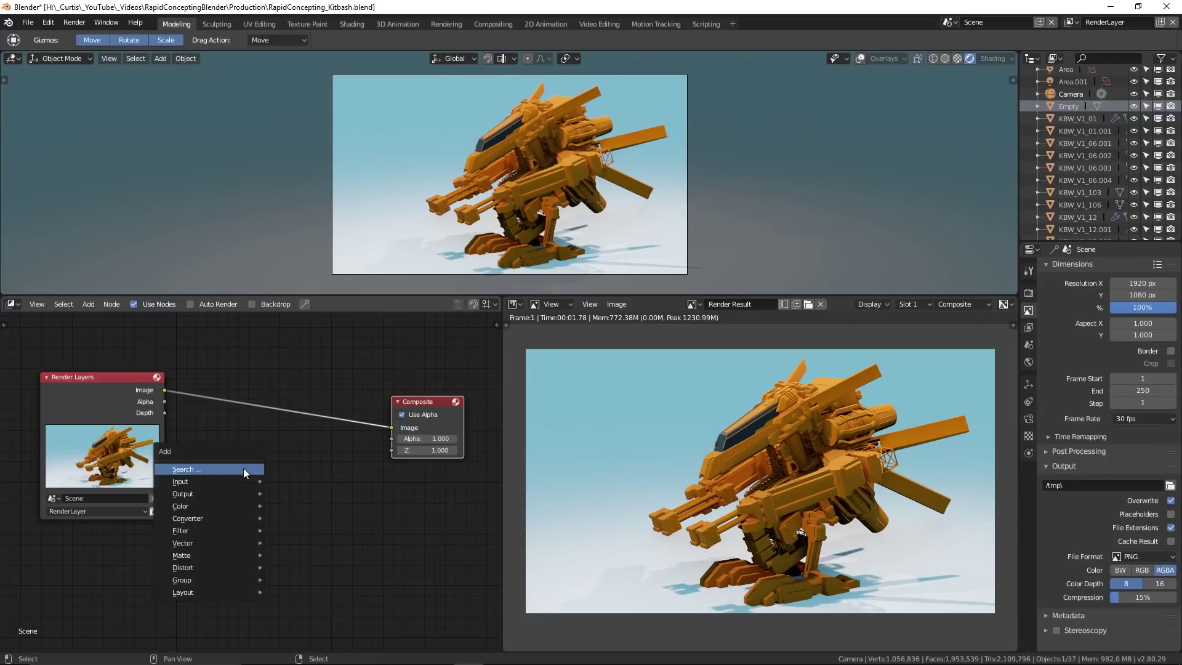
pyautogui.click(243, 467)
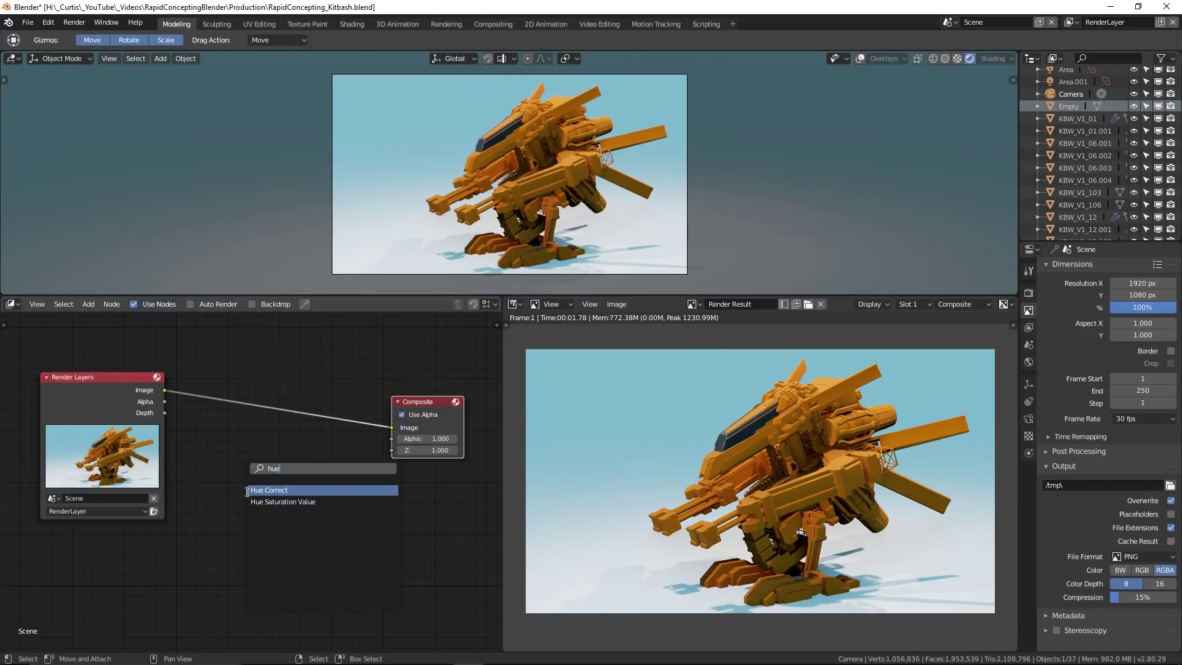
pyautogui.write('hue')
pyautogui.click(249, 501)
pyautogui.click(248, 404)
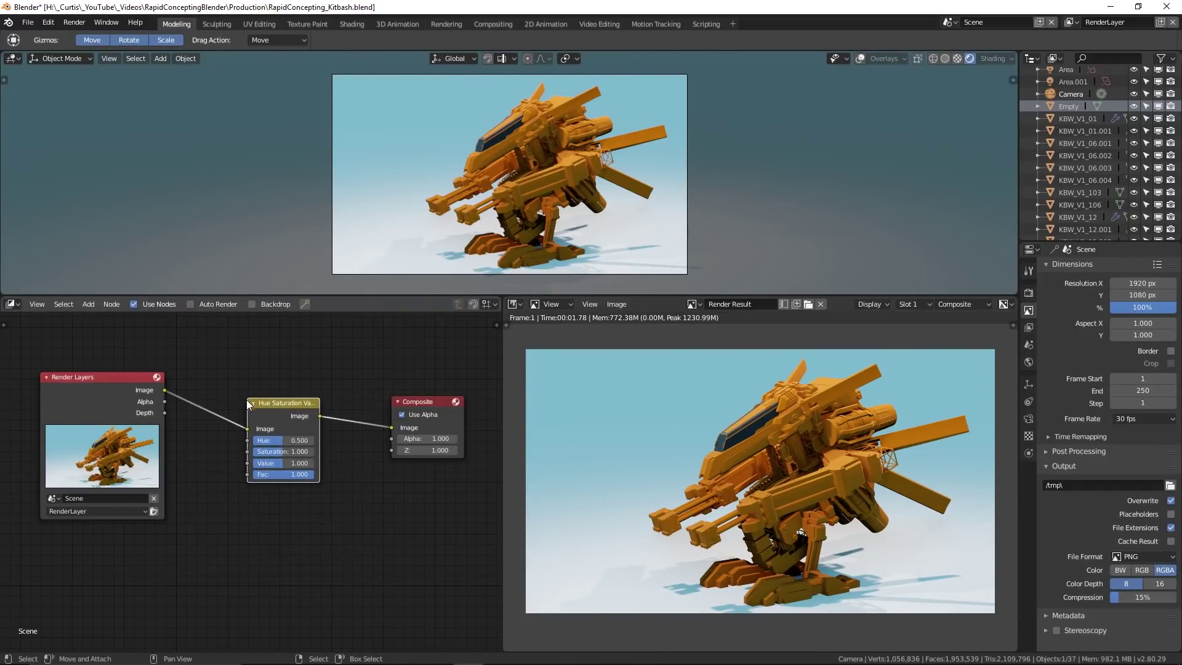
pyautogui.moveTo(283, 440); pyautogui.dragTo(303, 442)
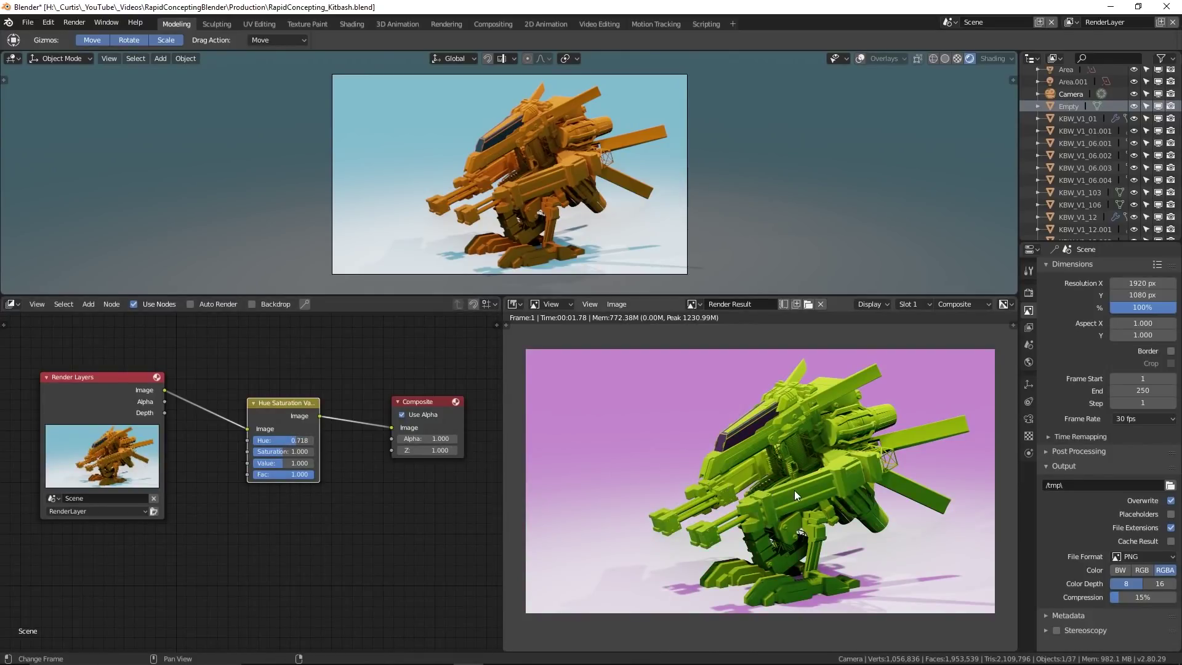
pyautogui.moveTo(289, 440); pyautogui.dragTo(273, 441)
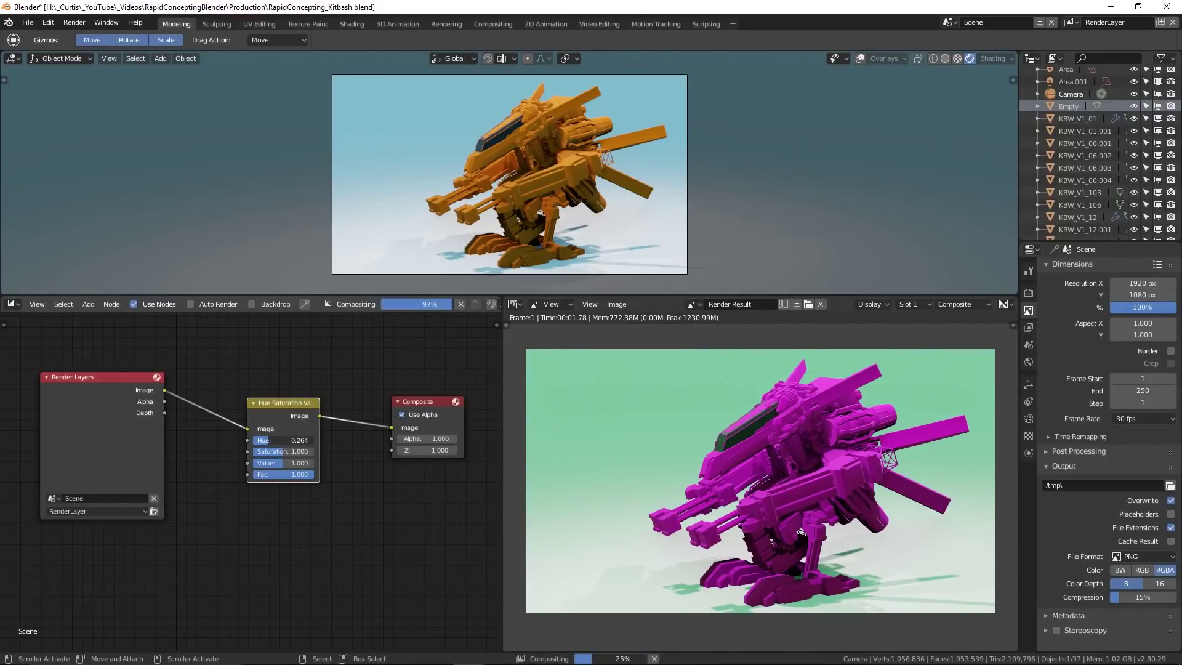
# - Move the Composite node aside and insert a Hue Correct node between Hue Saturation Value and Composite
pyautogui.moveTo(392, 454); pyautogui.dragTo(261, 449, button='middle')
pyautogui.moveTo(291, 397); pyautogui.dragTo(456, 399)
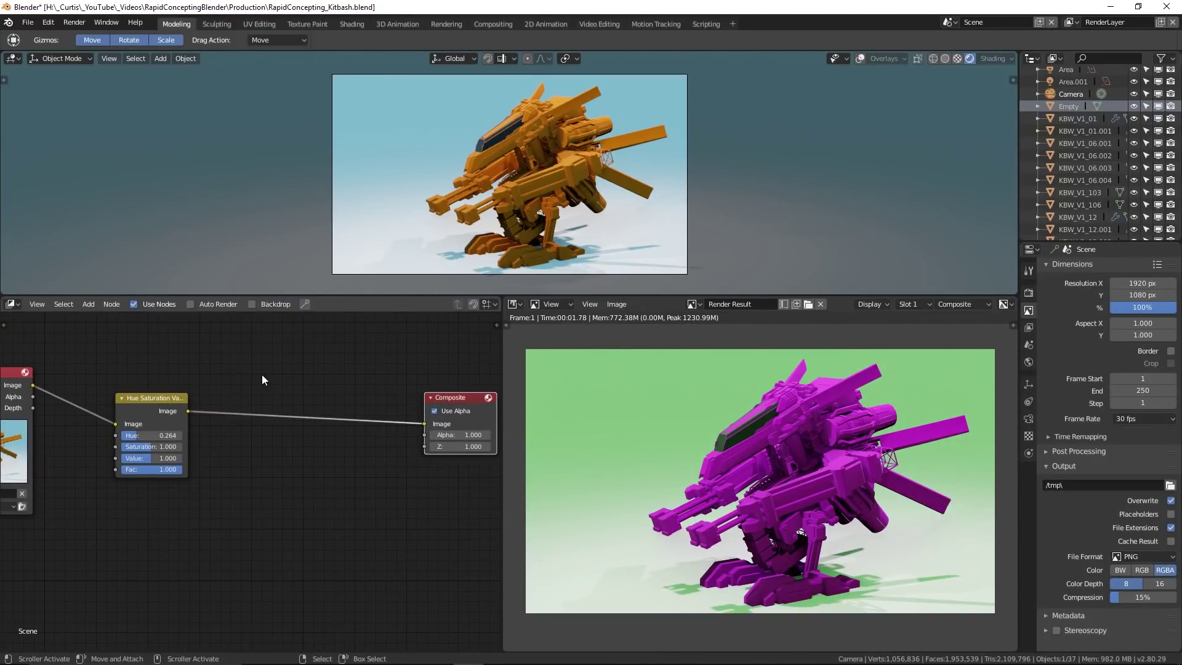
pyautogui.hotkey('shift', 'a')
pyautogui.click(261, 375)
pyautogui.write('h')
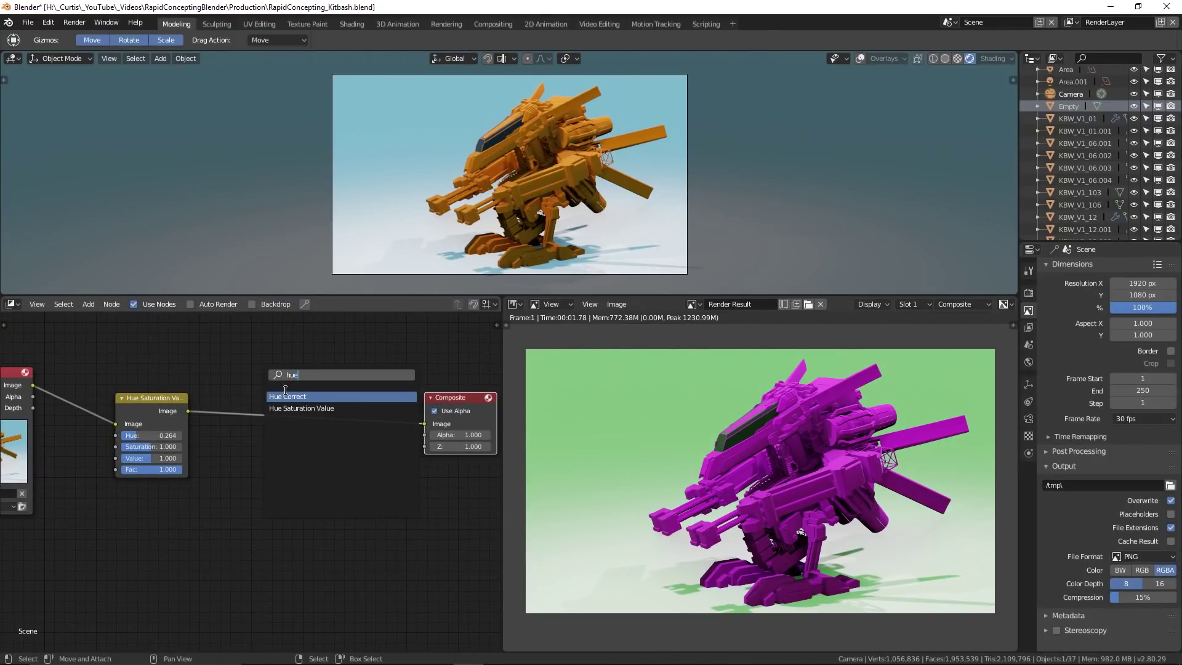
pyautogui.write('ue')
pyautogui.click(288, 396)
pyautogui.click(221, 397)
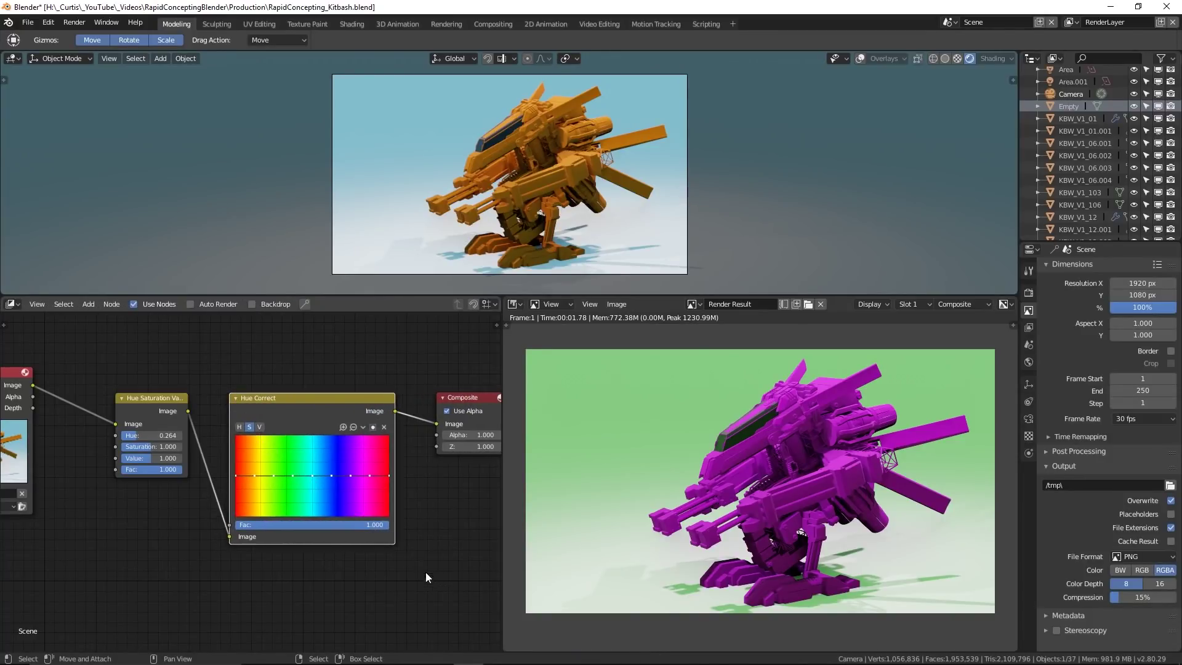
# - Shape the Hue Correct saturation curve: lower green to 0.15 and cyan to 0.375, and raise magenta to 0.5875
pyautogui.moveTo(305, 509); pyautogui.dragTo(283, 496, button='middle')
pyautogui.moveTo(263, 462); pyautogui.dragTo(262, 499)
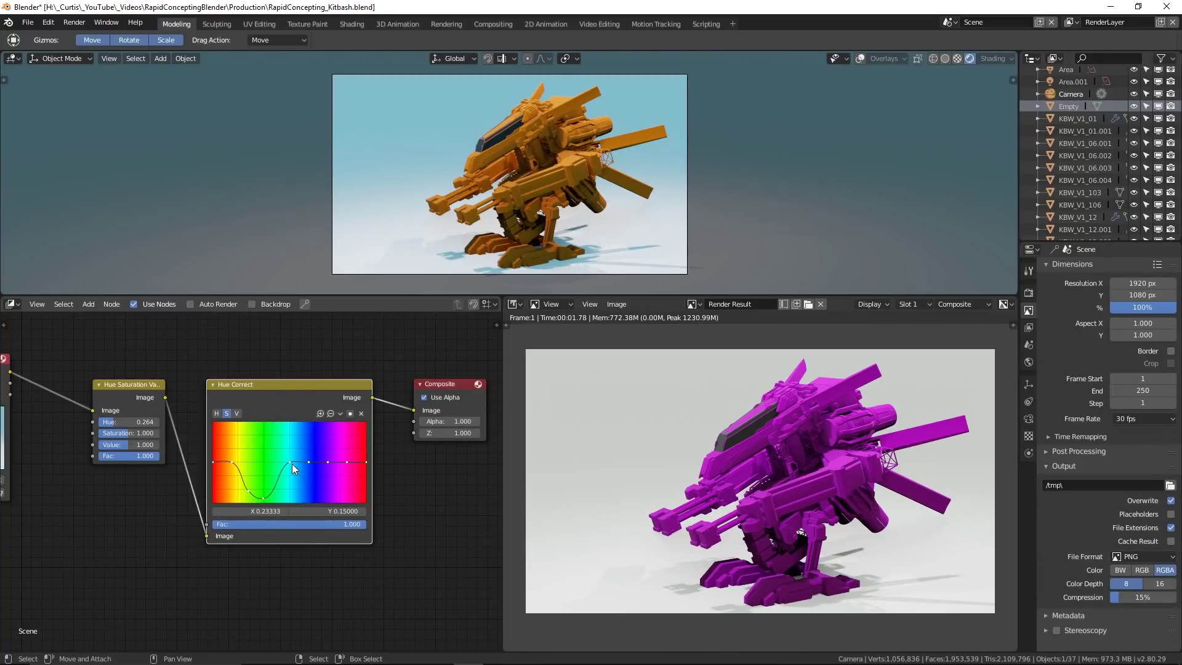
pyautogui.moveTo(291, 462); pyautogui.dragTo(286, 473)
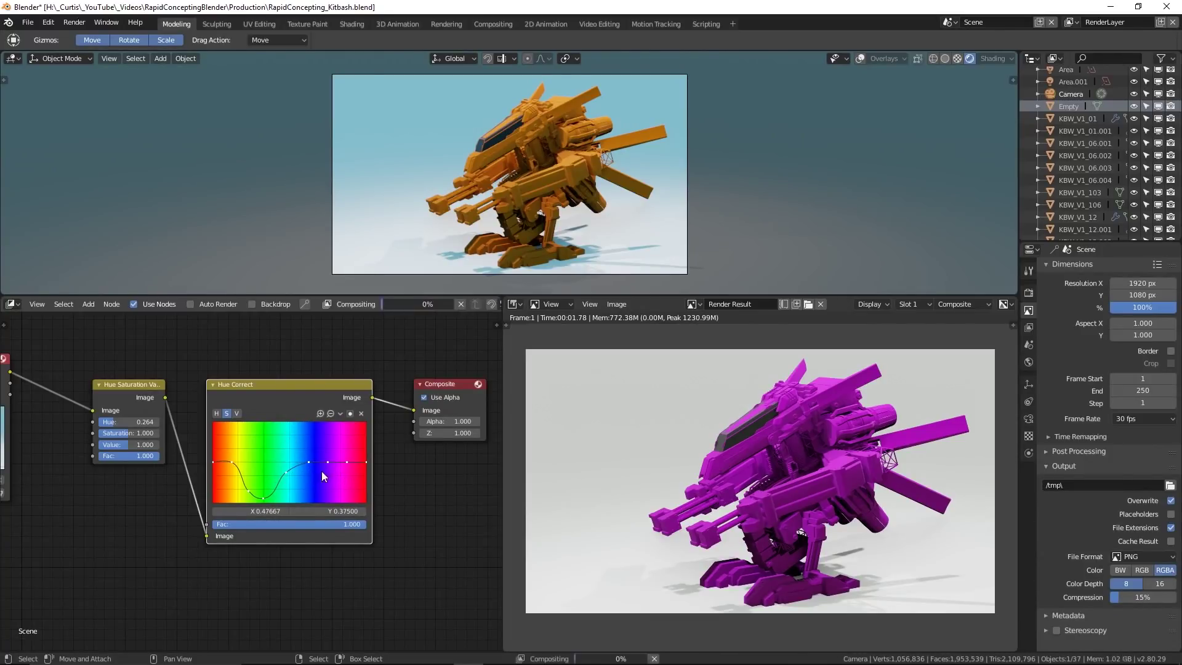
pyautogui.moveTo(349, 454)
pyautogui.mouseDown()
pyautogui.moveTo(337, 495)
pyautogui.moveTo(341, 456)
pyautogui.mouseUp()
# - Shift the hue of the robot image's Hue Saturation Value node to about 0.85
pyautogui.moveTo(125, 423); pyautogui.dragTo(201, 423, button='middle')
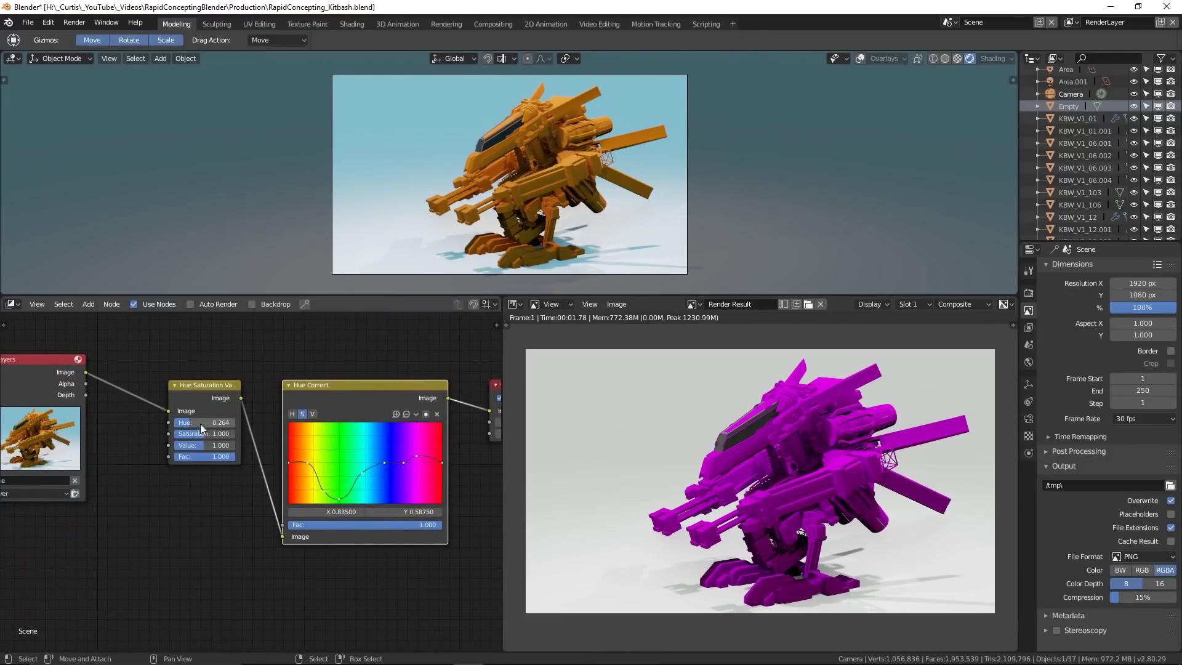
pyautogui.moveTo(211, 423); pyautogui.dragTo(228, 423)
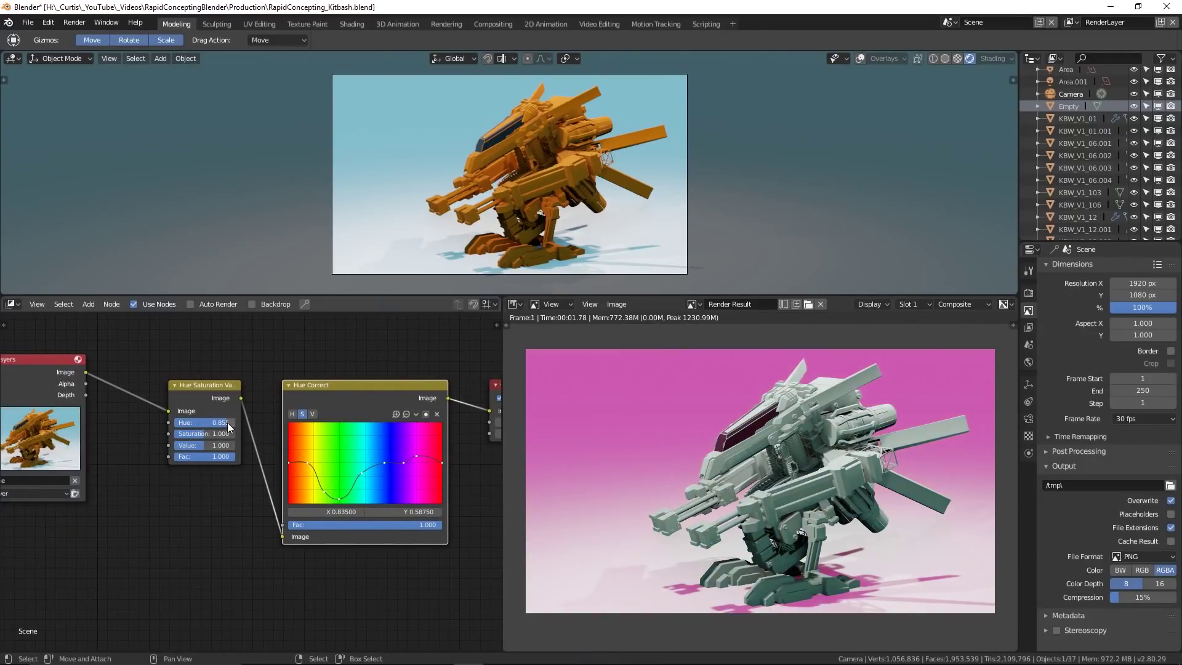
pyautogui.moveTo(348, 487); pyautogui.dragTo(266, 483, button='middle')
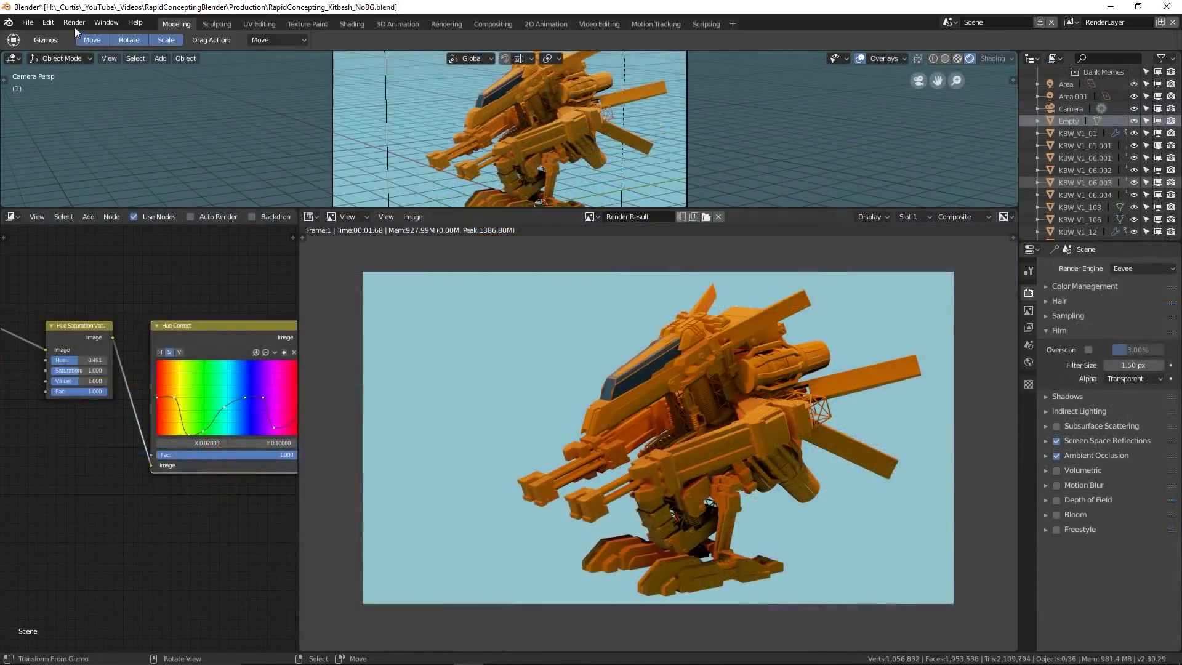
# - Render the robot image in the NoBG file and open the film's Alpha mode choices
pyautogui.click(75, 24)
pyautogui.click(80, 39)
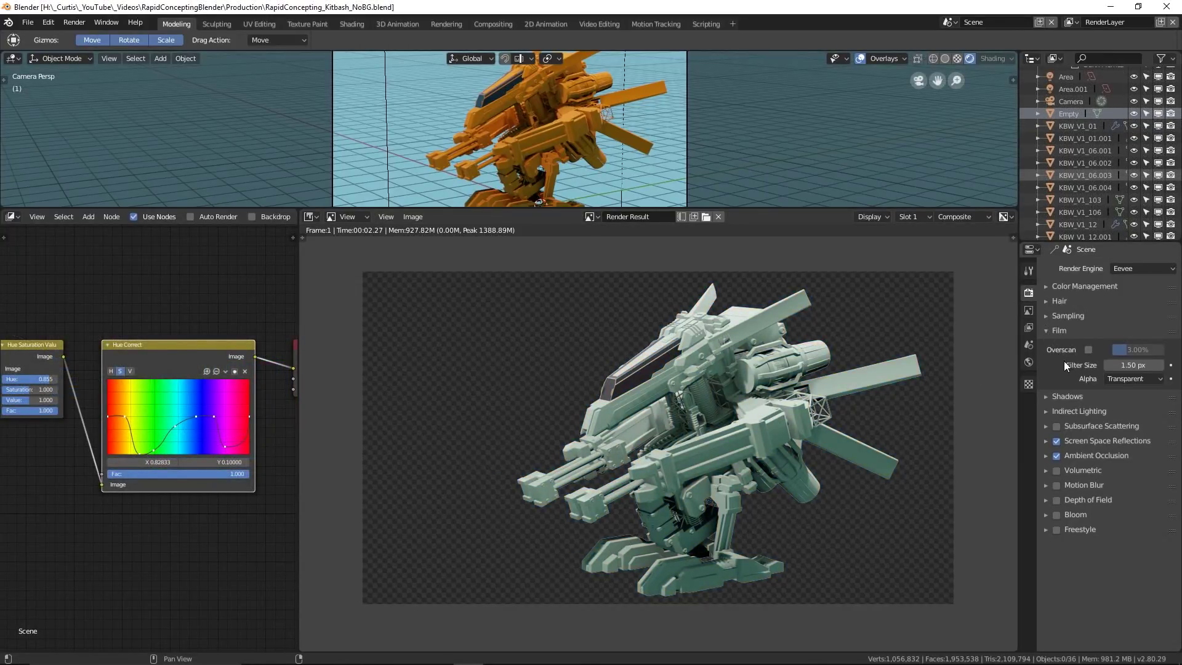
pyautogui.click(1151, 378)
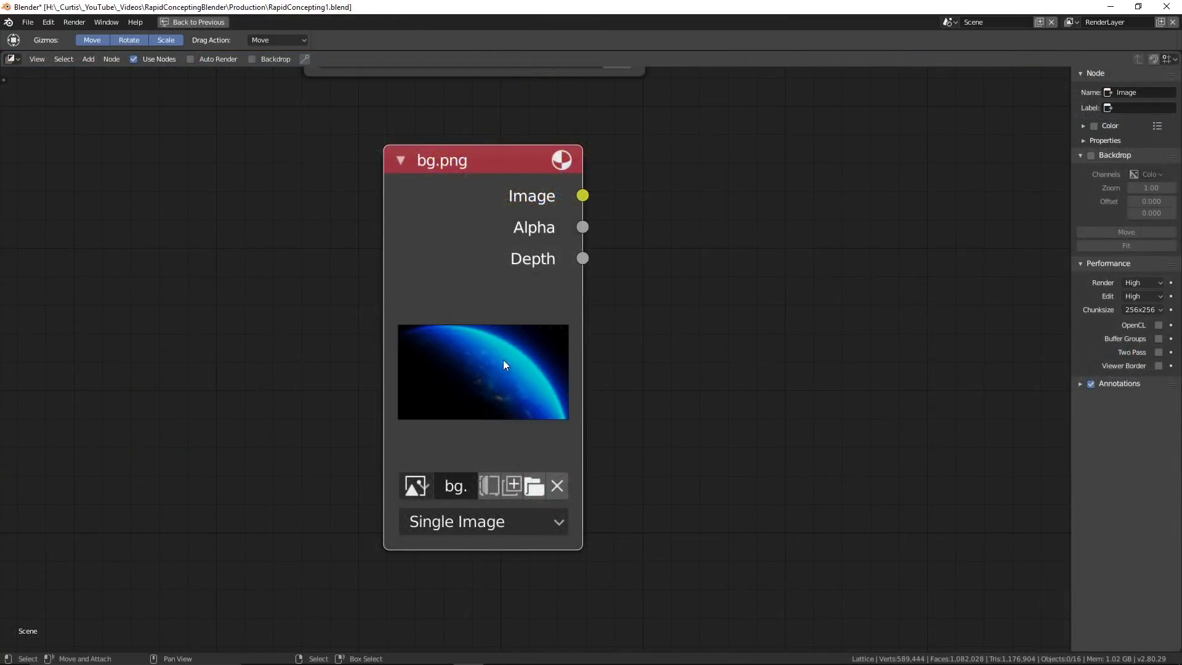
# - Connect the bg.png image to the Mix node's first image input and include the second input's alpha
pyautogui.scroll(-6, 473, 380)
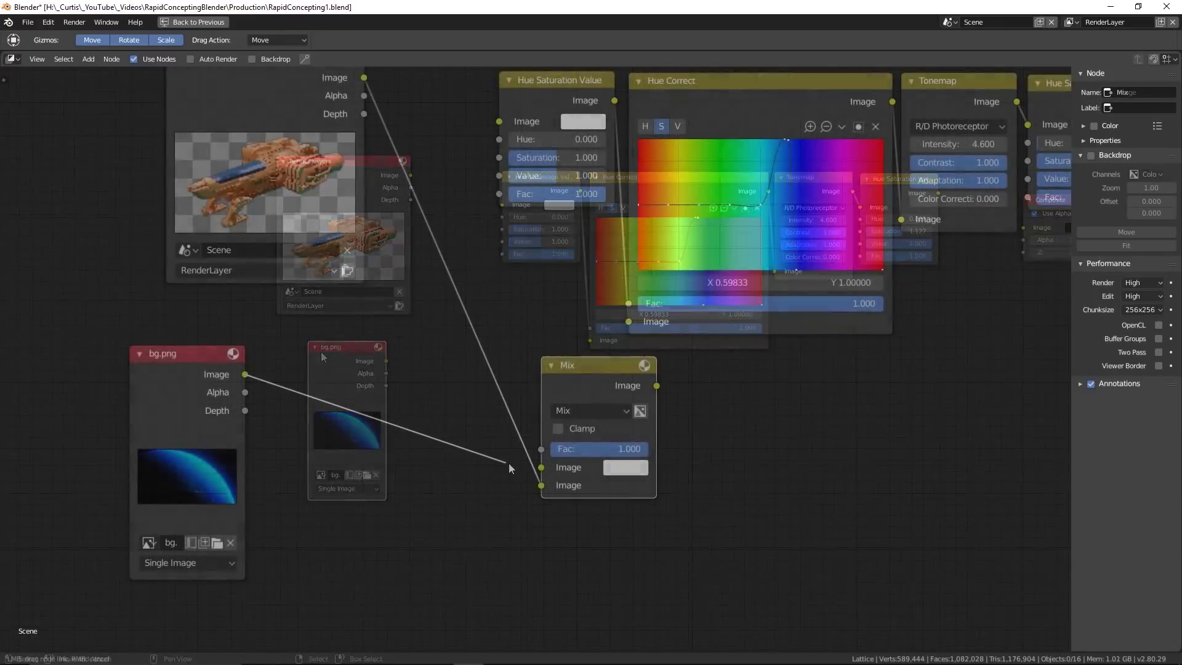
pyautogui.moveTo(245, 375); pyautogui.dragTo(541, 468)
pyautogui.moveTo(693, 440); pyautogui.dragTo(615, 463, button='middle')
pyautogui.scroll(1, 568, 441)
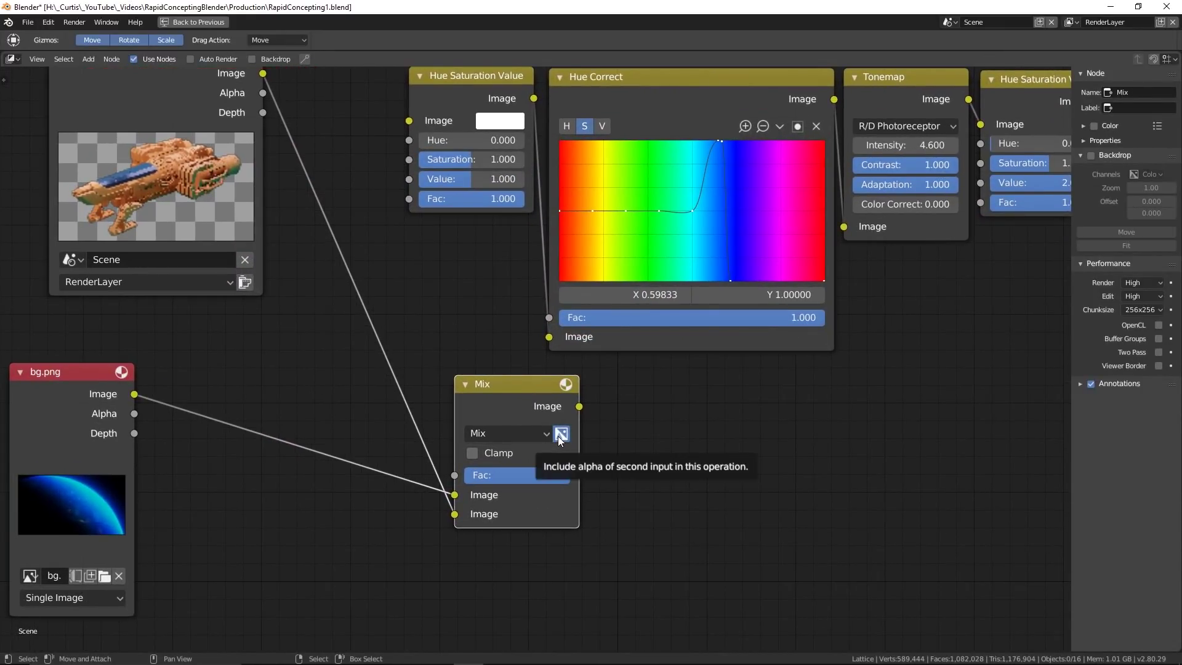
# - Restore the split editor layout and connect the Mix node's output to the Composite node's image input
pyautogui.scroll(-5, 422, 398)
pyautogui.hotkey('ctrl', 'space')
pyautogui.scroll(2, 435, 233)
pyautogui.moveTo(391, 251); pyautogui.dragTo(638, 93)
pyautogui.moveTo(231, 222); pyautogui.dragTo(532, 216, button='middle')
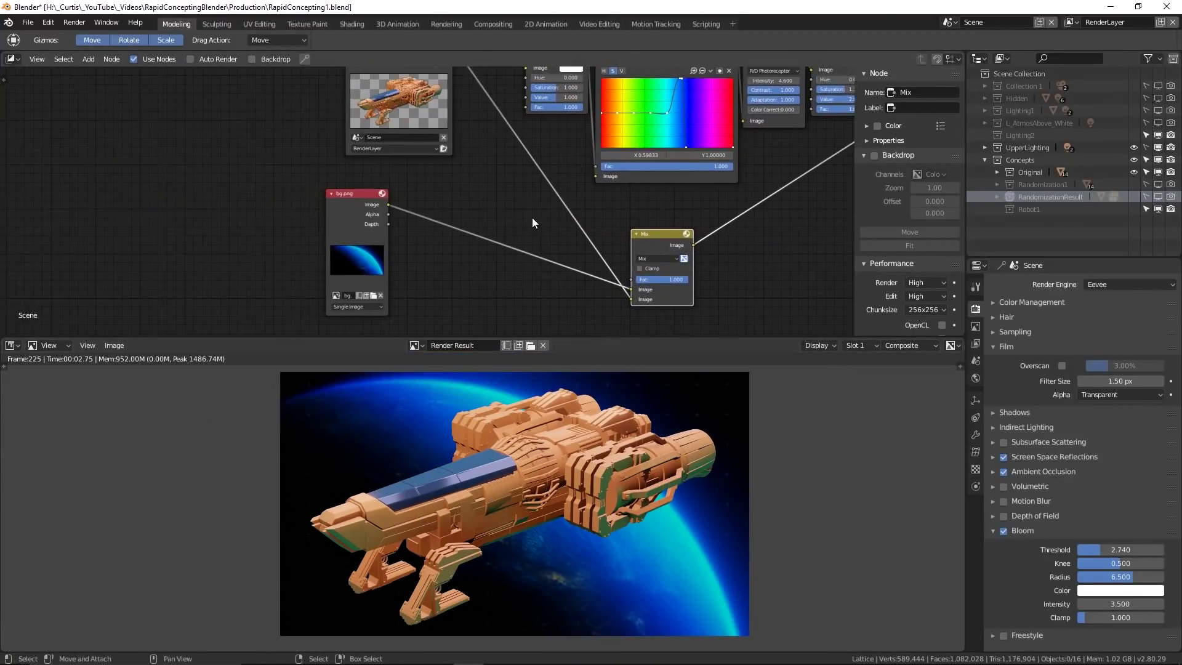
# - Set the hue of the bg.png background's Hue Saturation Value node to 0.773
pyautogui.scroll(1, 422, 230)
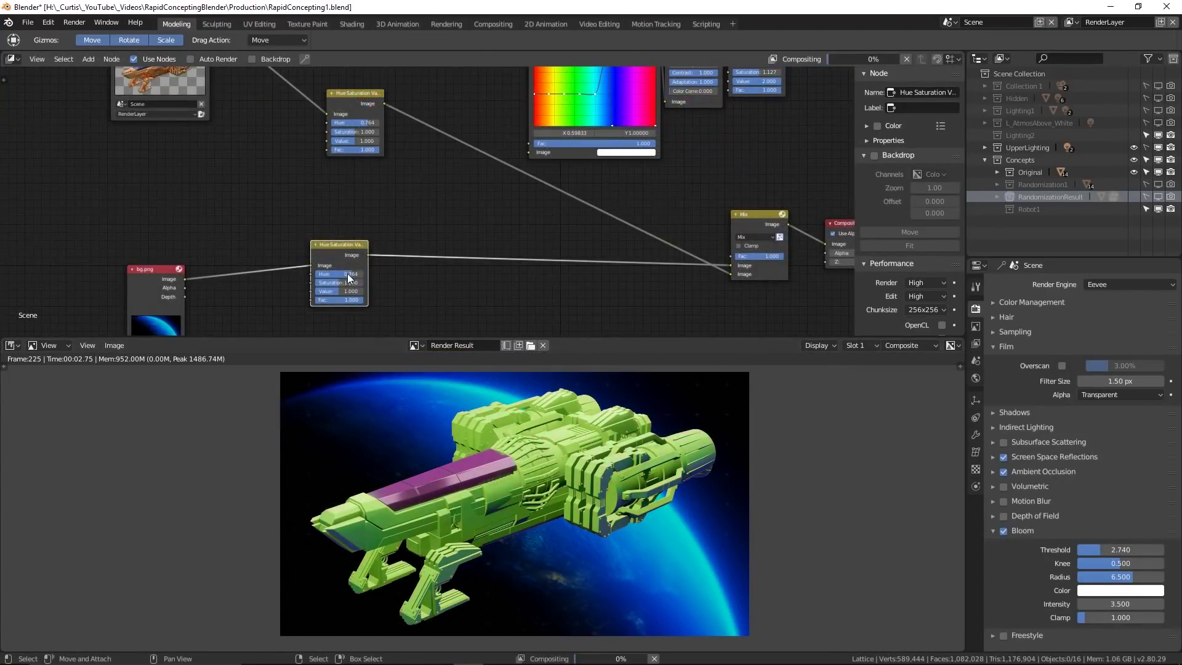
pyautogui.click(348, 277)
pyautogui.moveTo(349, 221); pyautogui.dragTo(349, 206, button='middle')
pyautogui.scroll(2, 345, 215)
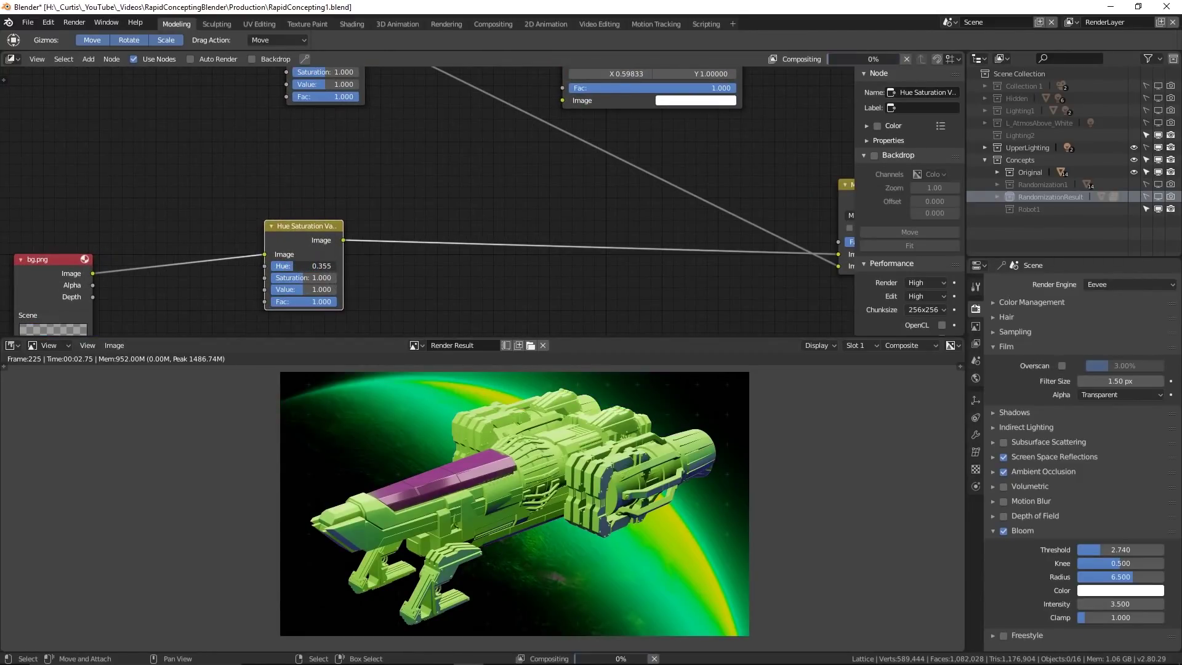
pyautogui.moveTo(302, 266); pyautogui.dragTo(345, 266)
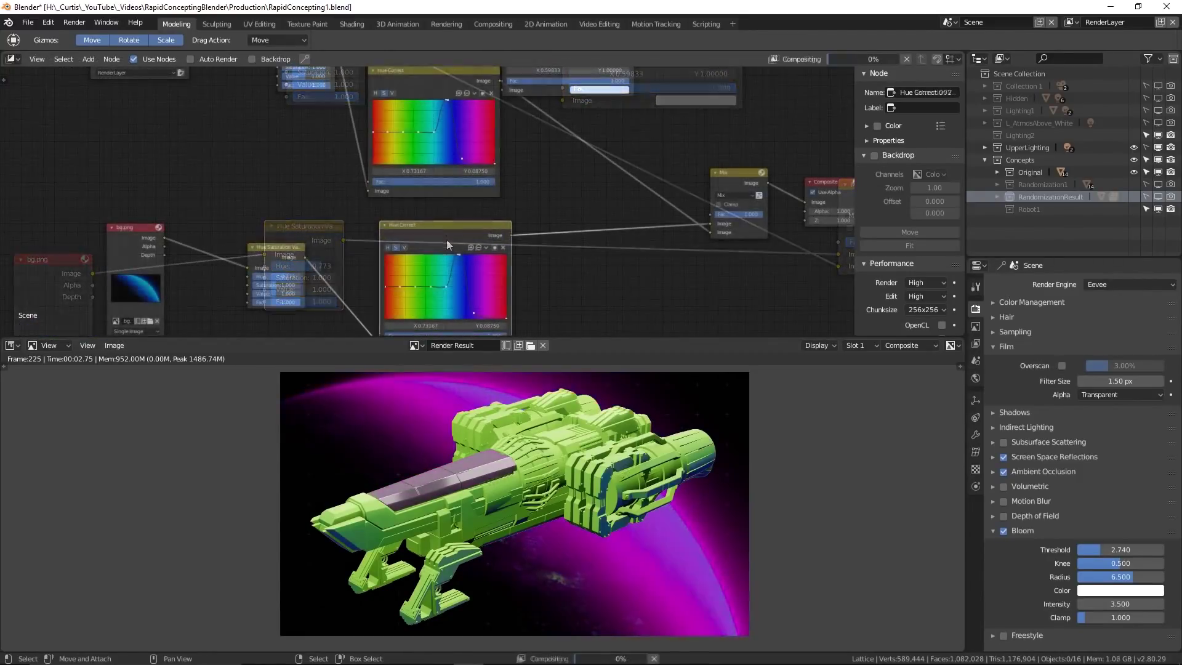
# - Move the magenta-range point on the background's Hue Correct saturation curve to X 0.77833, Y 0.1875
pyautogui.moveTo(489, 286); pyautogui.dragTo(480, 272, button='middle')
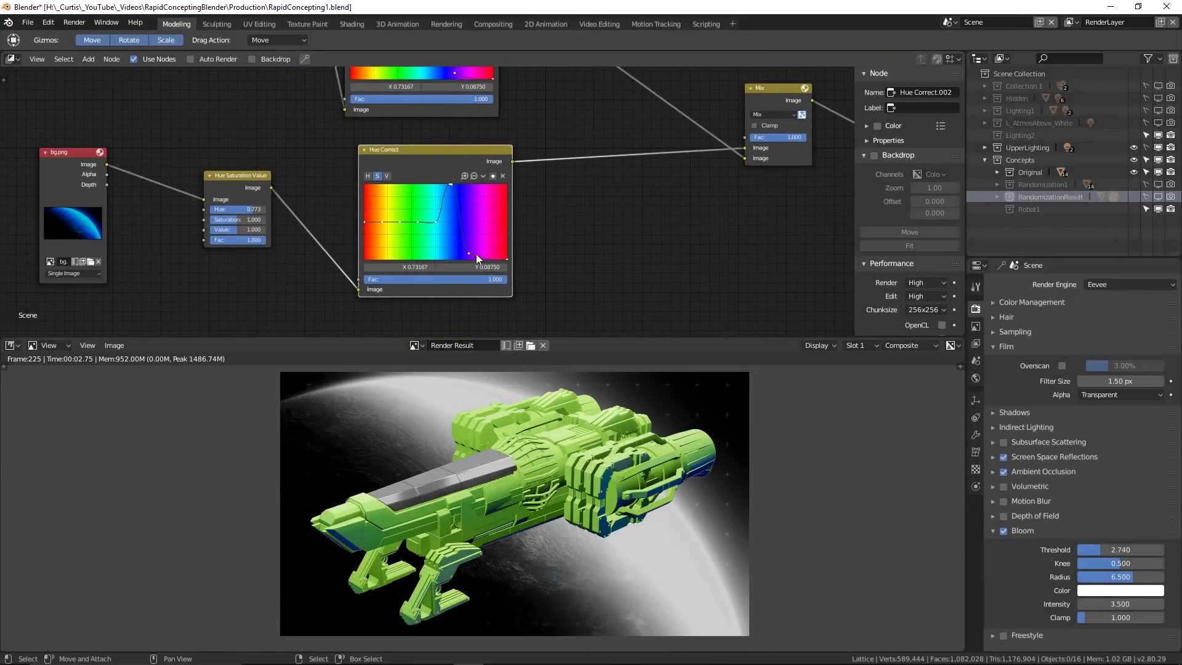
pyautogui.moveTo(484, 241); pyautogui.dragTo(475, 246)
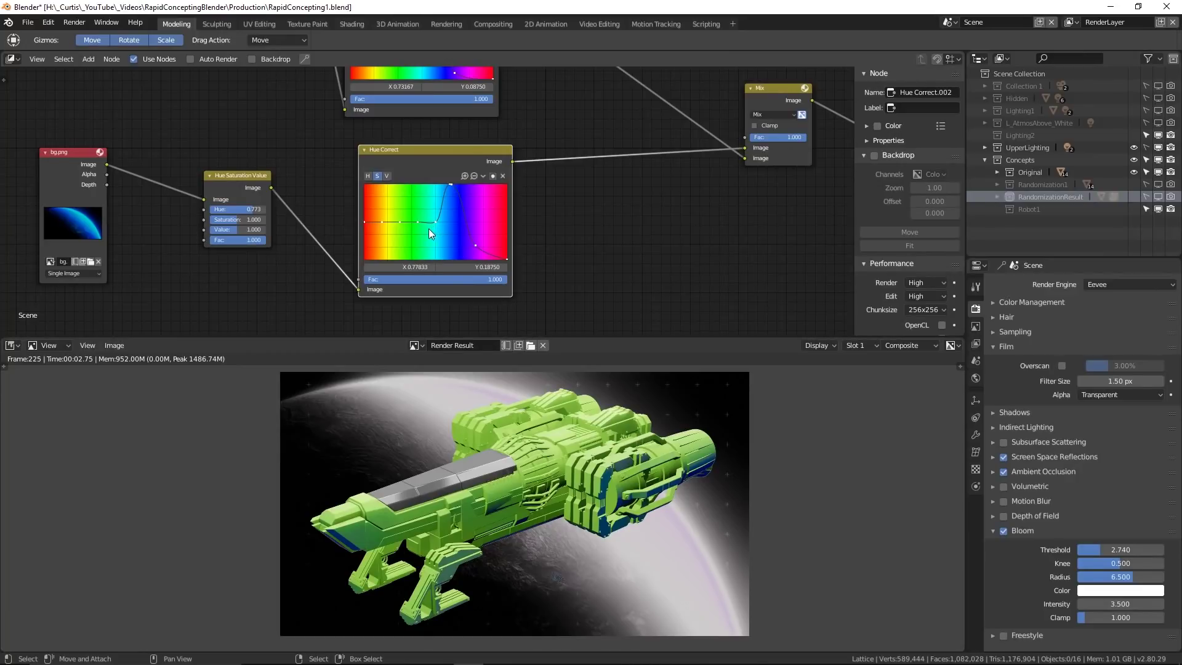
pyautogui.moveTo(478, 201); pyautogui.dragTo(459, 260, button='middle')
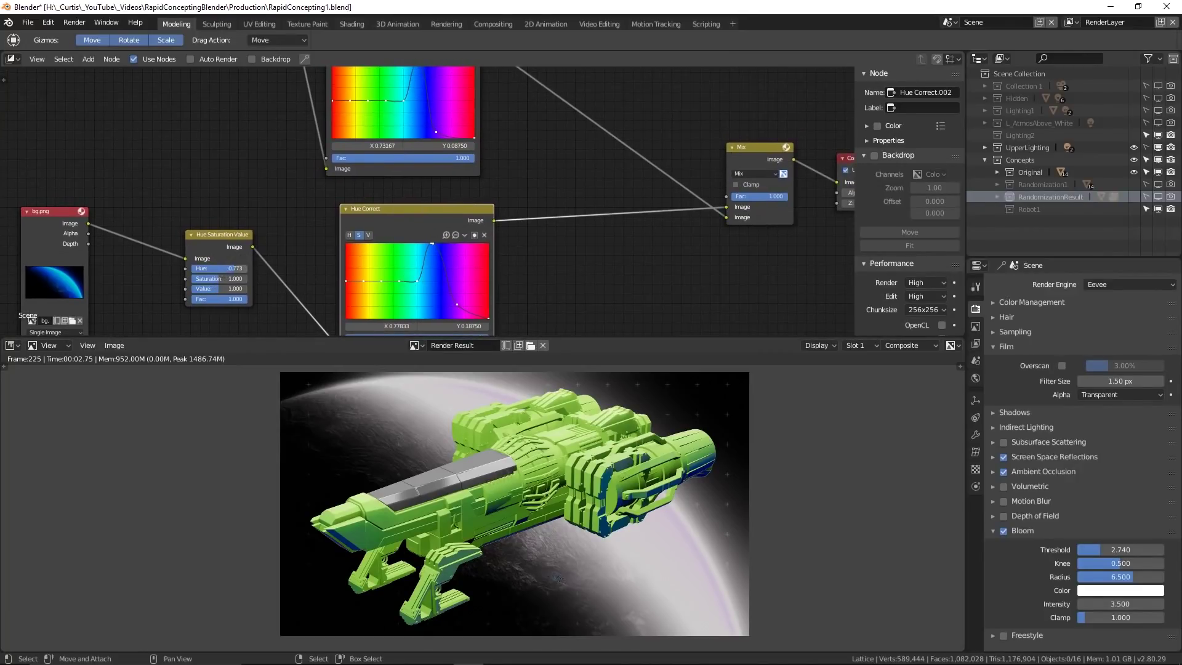
# - Change the background's Hue Saturation Value hue to 0.155
pyautogui.moveTo(233, 268); pyautogui.dragTo(198, 268)
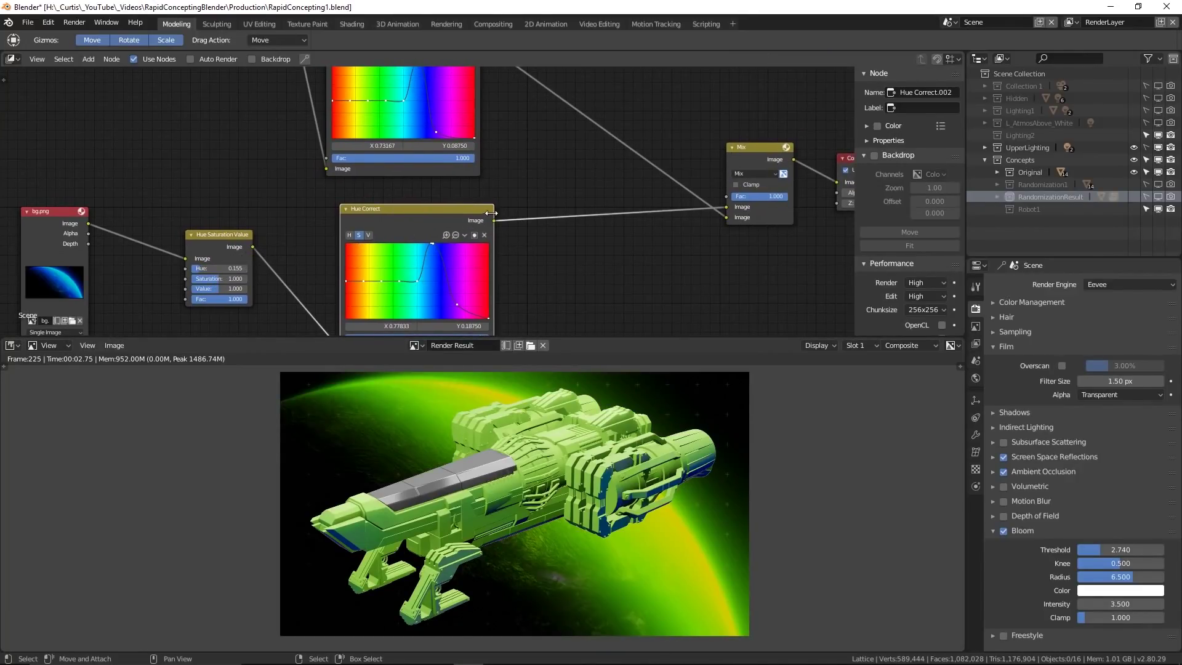
pyautogui.scroll(-1, 416, 198)
pyautogui.moveTo(335, 179); pyautogui.dragTo(358, 315, button='middle')
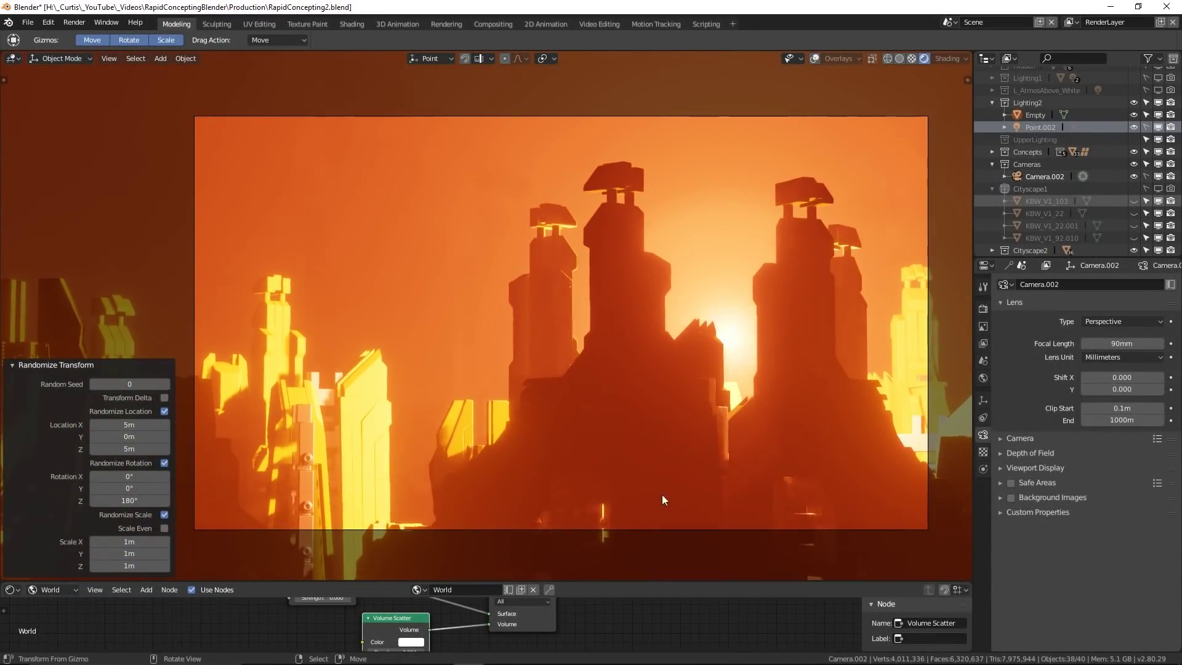
# - Generate cityscape variations by trying random seeds 2, 1 and 0 in Randomize Transform
pyautogui.click(165, 384)
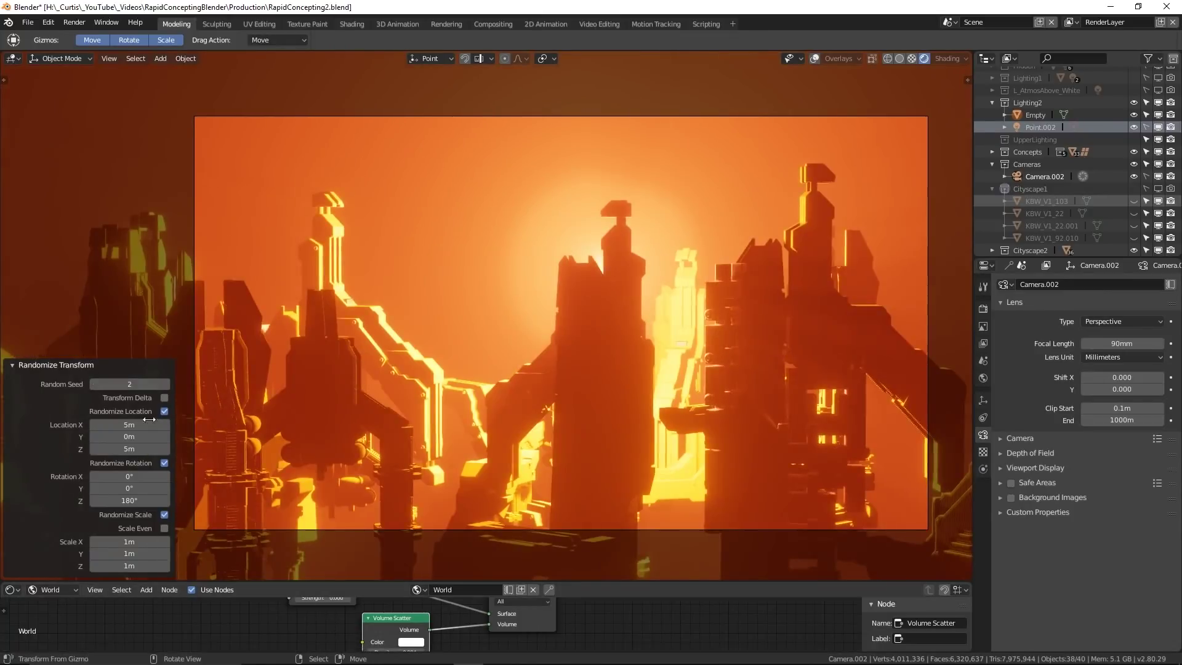
pyautogui.click(165, 383)
pyautogui.click(129, 384)
pyautogui.write('1')
pyautogui.press('Return')
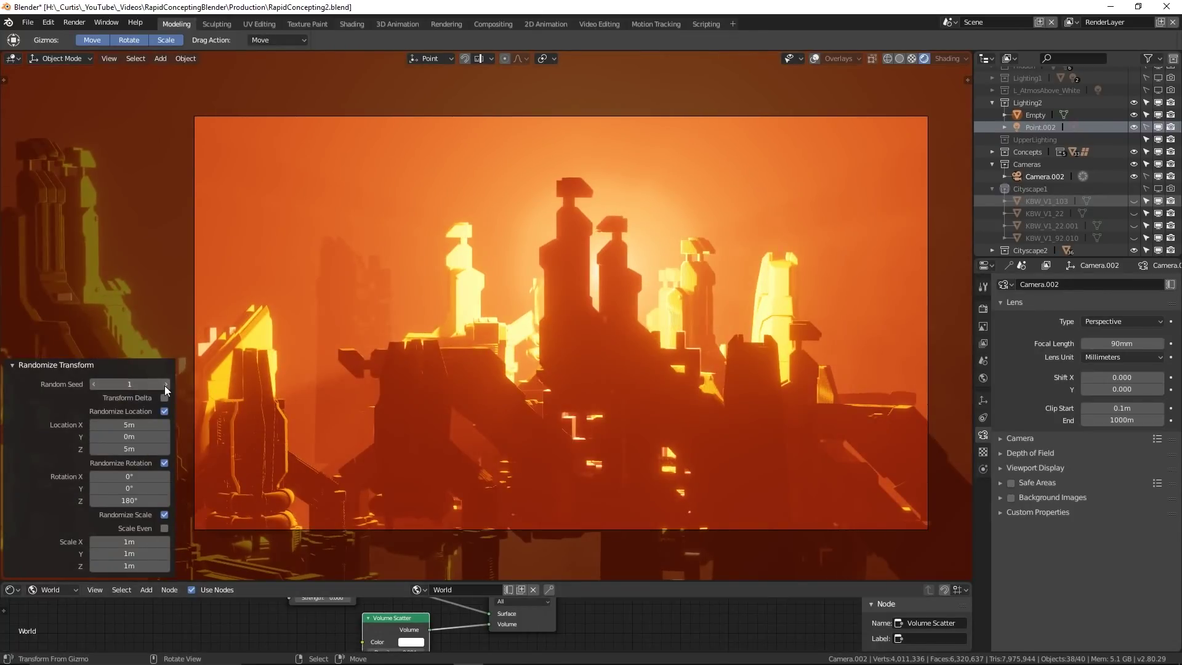
pyautogui.click(164, 384)
pyautogui.click(124, 384)
pyautogui.write('0')
pyautogui.press('Return')
# - Reframe the cityscape camera with walk navigation, with viewport overlays shown and all objects deselected
pyautogui.hotkey('shift', '`')
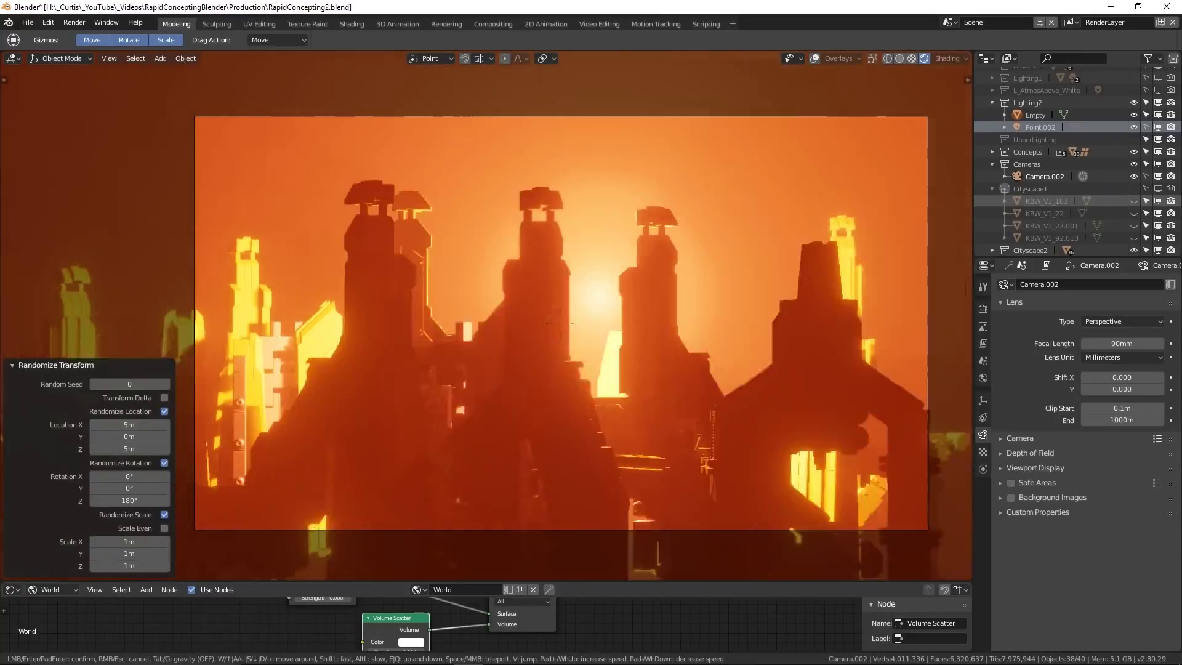
pyautogui.press('Escape')
pyautogui.rightClick(677, 318)
pyautogui.hotkey('alt', 'shift', 'z')
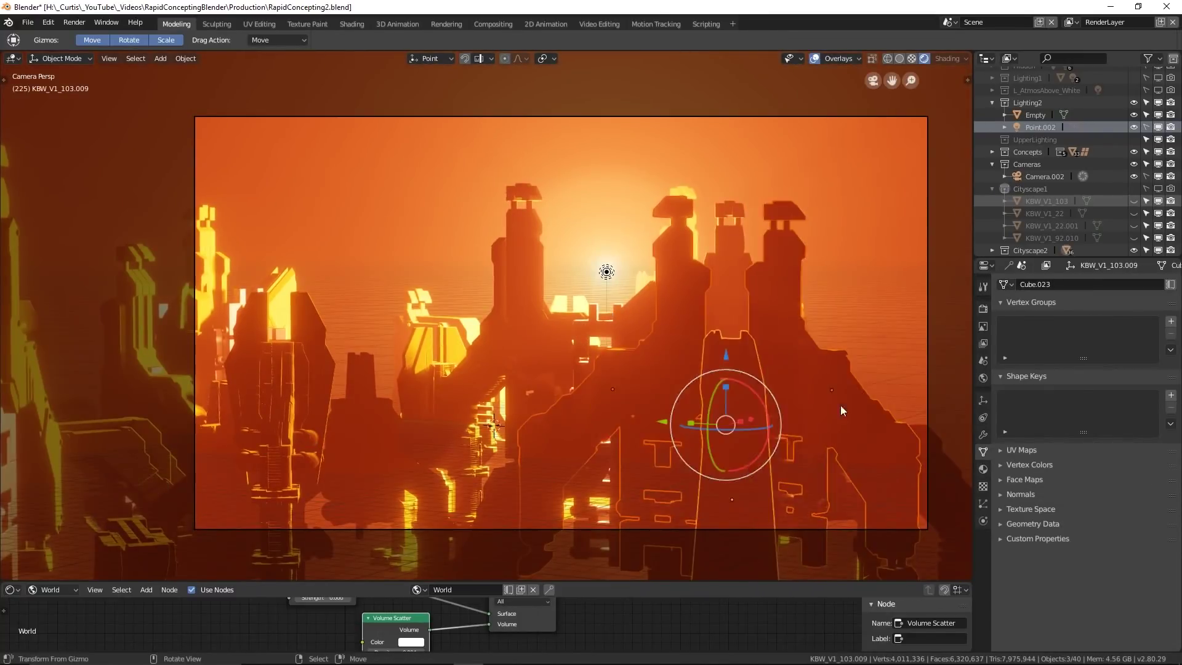
pyautogui.hotkey('alt', 'a')
pyautogui.hotkey('shift', '`')
pyautogui.click(508, 572)
# - Switch the enlarged node editor to the Compositor and insert a Hue Saturation Value node between Render Layers and Composite
pyautogui.moveTo(546, 580); pyautogui.dragTo(548, 467)
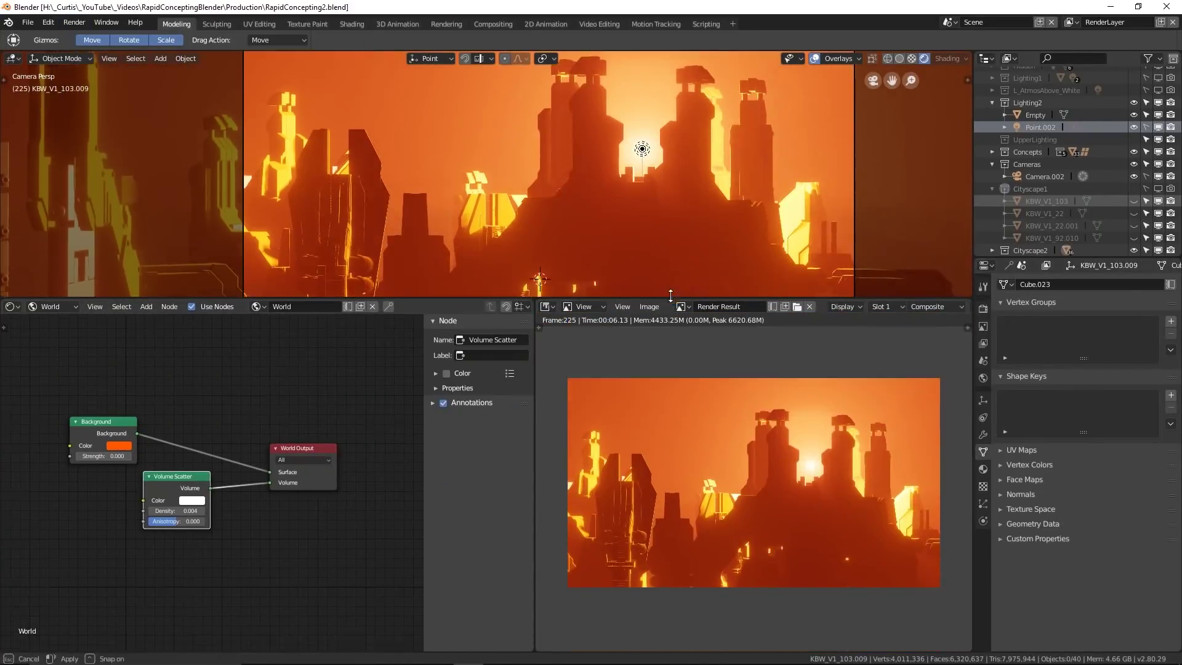
pyautogui.click(11, 325)
pyautogui.click(37, 267)
pyautogui.click(212, 477)
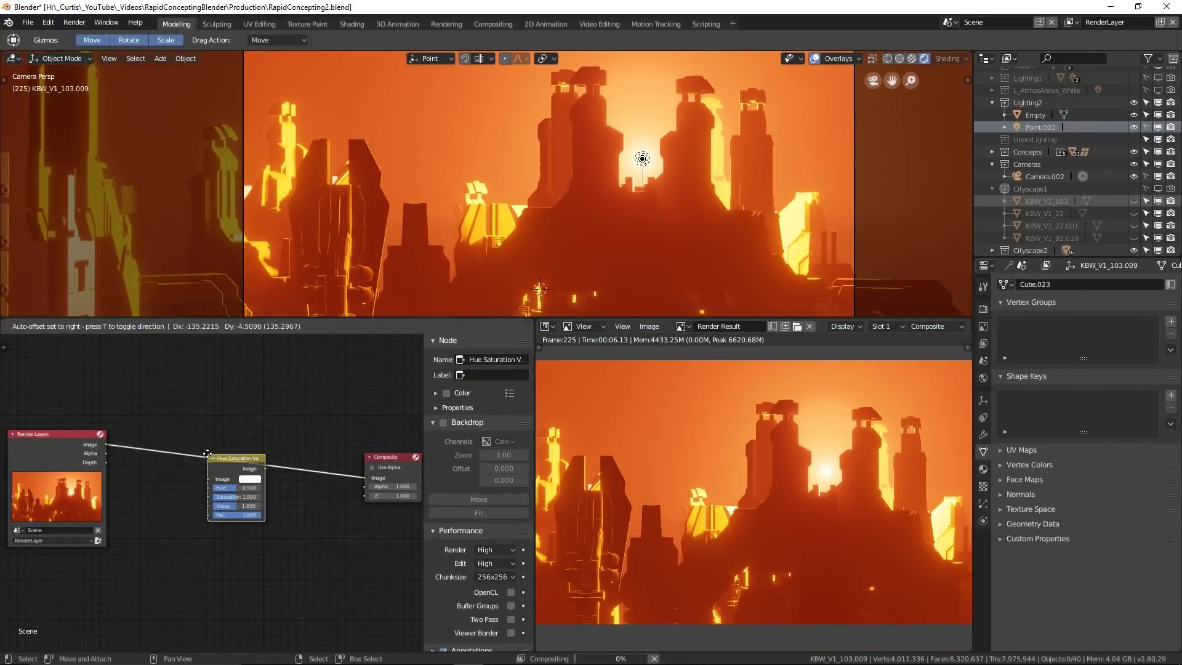
# - Set the cityscape's Hue Saturation Value hue to 0.627 and maximize the rendered image view
pyautogui.scroll(6, 212, 479)
pyautogui.moveTo(257, 484); pyautogui.dragTo(274, 484)
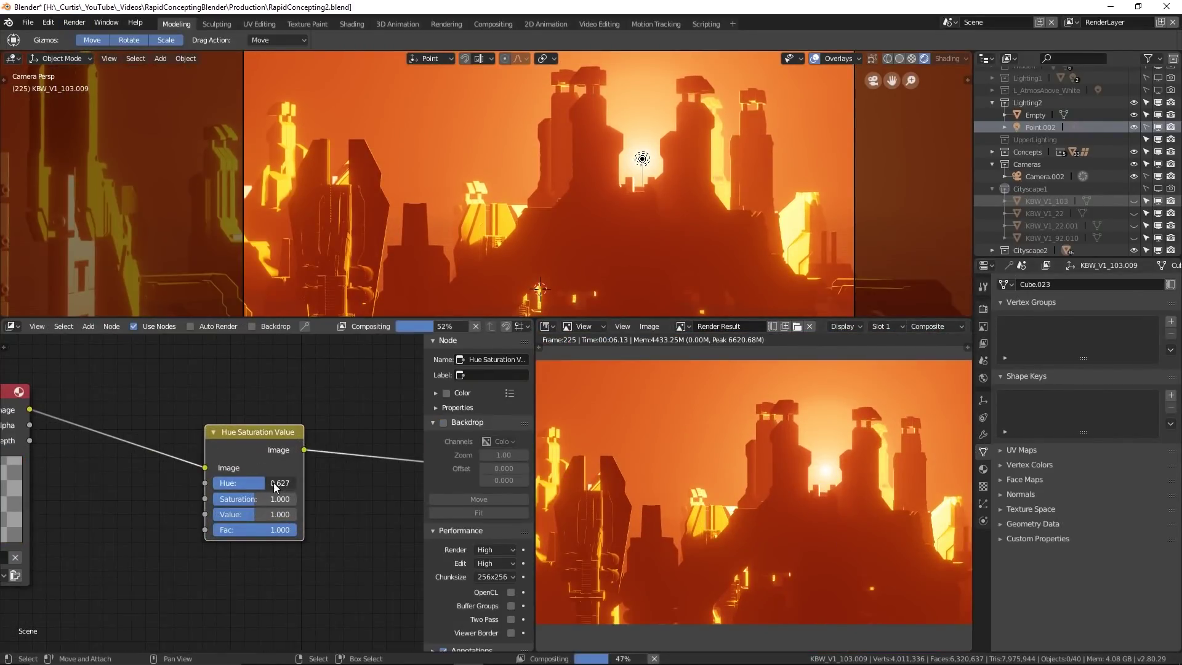
pyautogui.hotkey('ctrl', 'space')
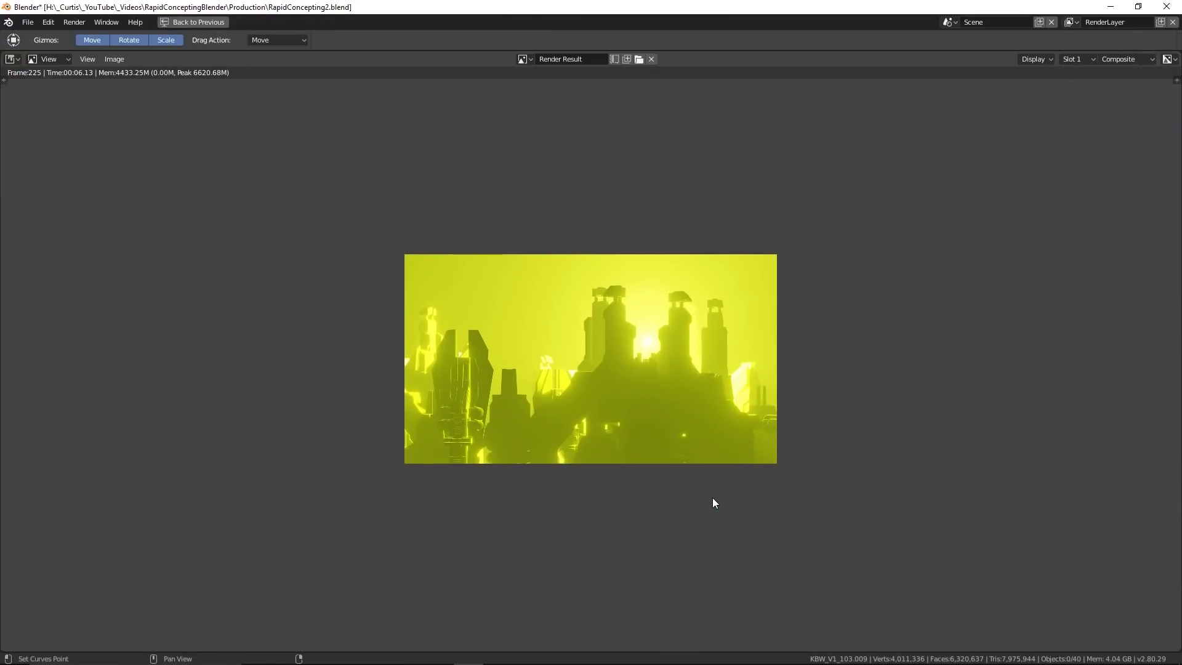
# - Raise the cityscape's Hue Saturation Value hue through 0.736 to about 0.87 and check the recolored render in the maximized image view
pyautogui.scroll(3, 712, 498)
pyautogui.moveTo(689, 506); pyautogui.dragTo(682, 512, button='middle')
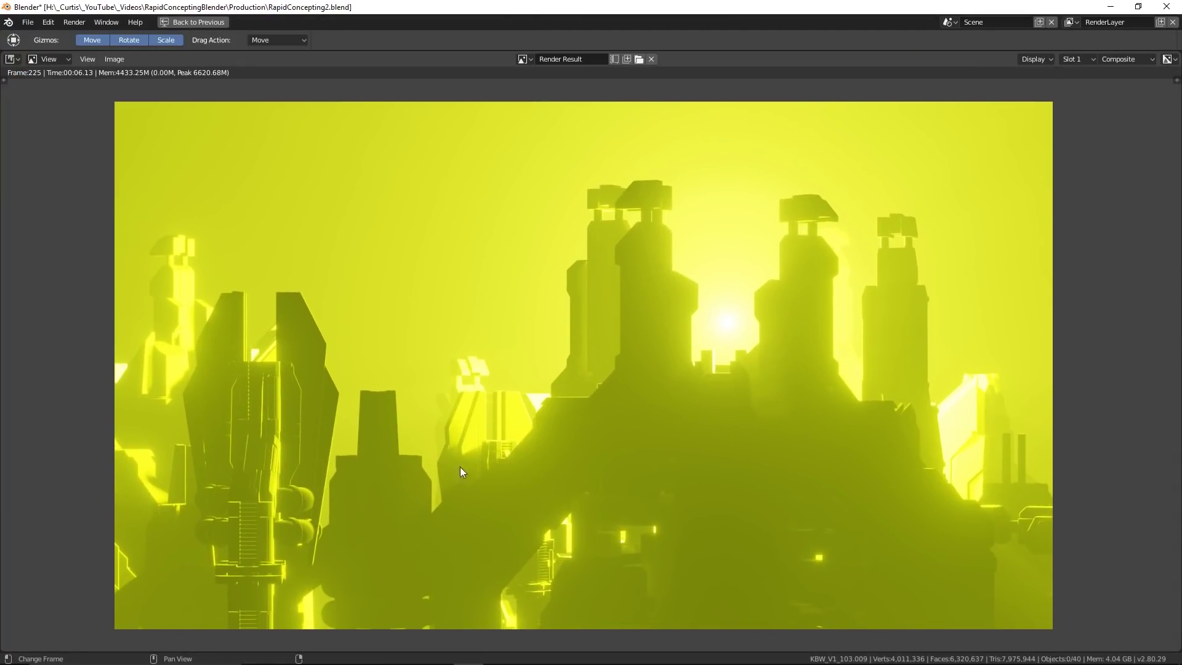
pyautogui.hotkey('ctrl', 'space')
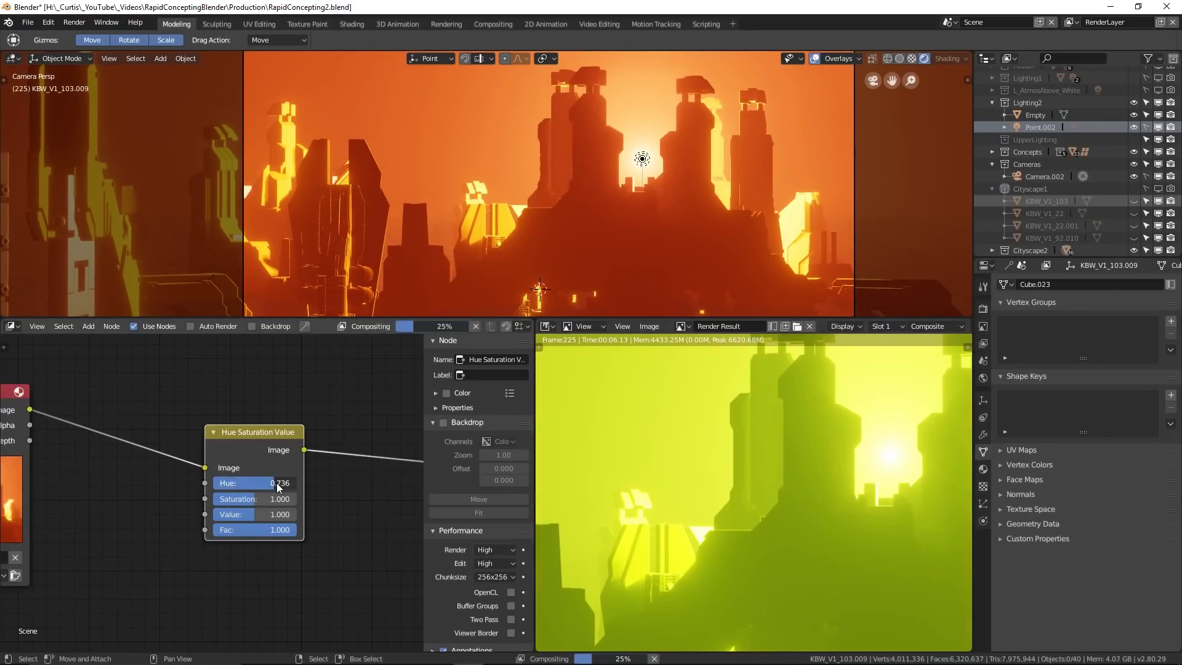
pyautogui.moveTo(279, 482); pyautogui.dragTo(283, 488)
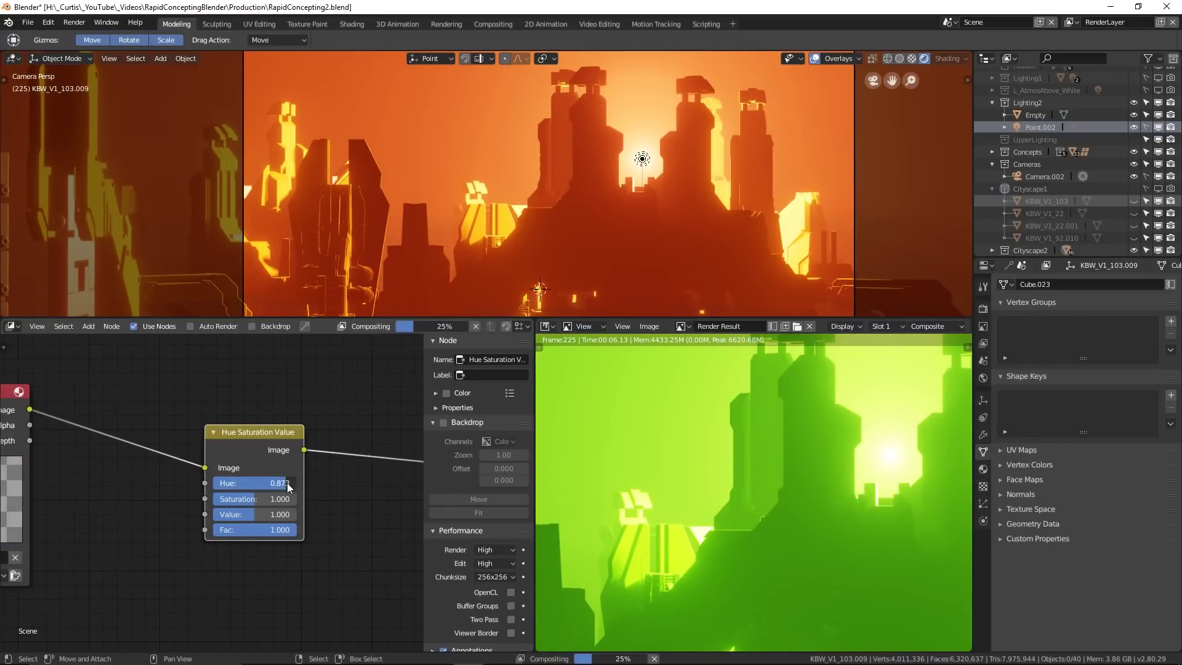
pyautogui.hotkey('ctrl', 'space')
pyautogui.scroll(-1, 693, 502)
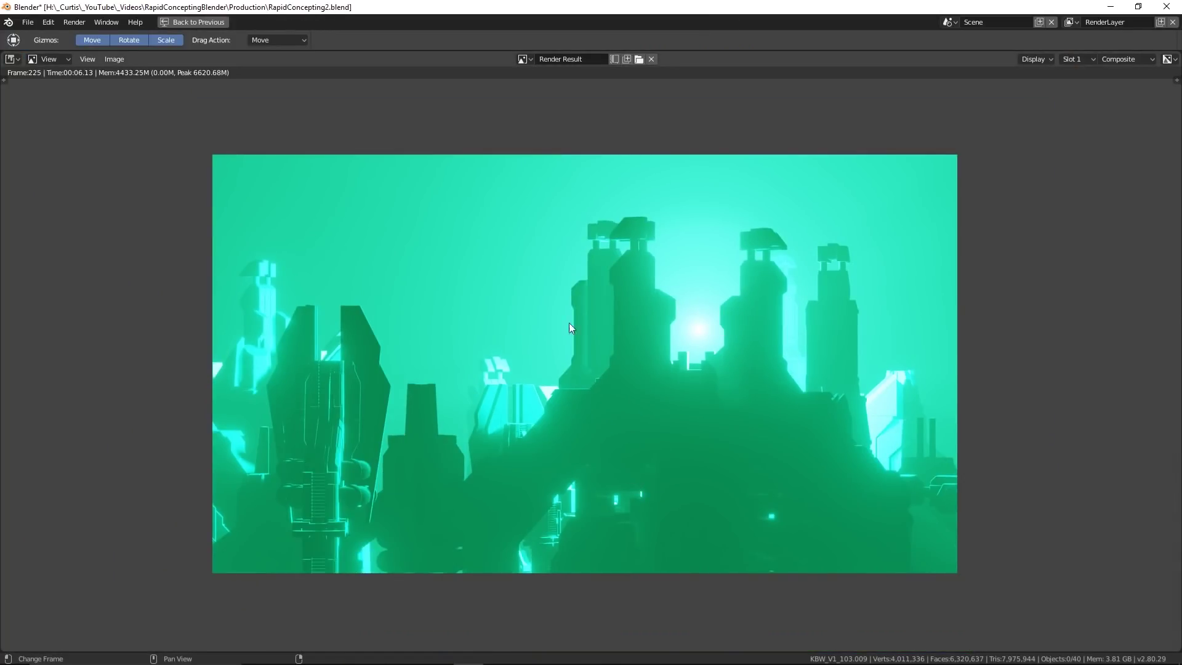
# - Try a hue of 0.273, lower it to 0.164, and compare the recolored cityscape in the maximized image view
pyautogui.hotkey('ctrl', 'space')
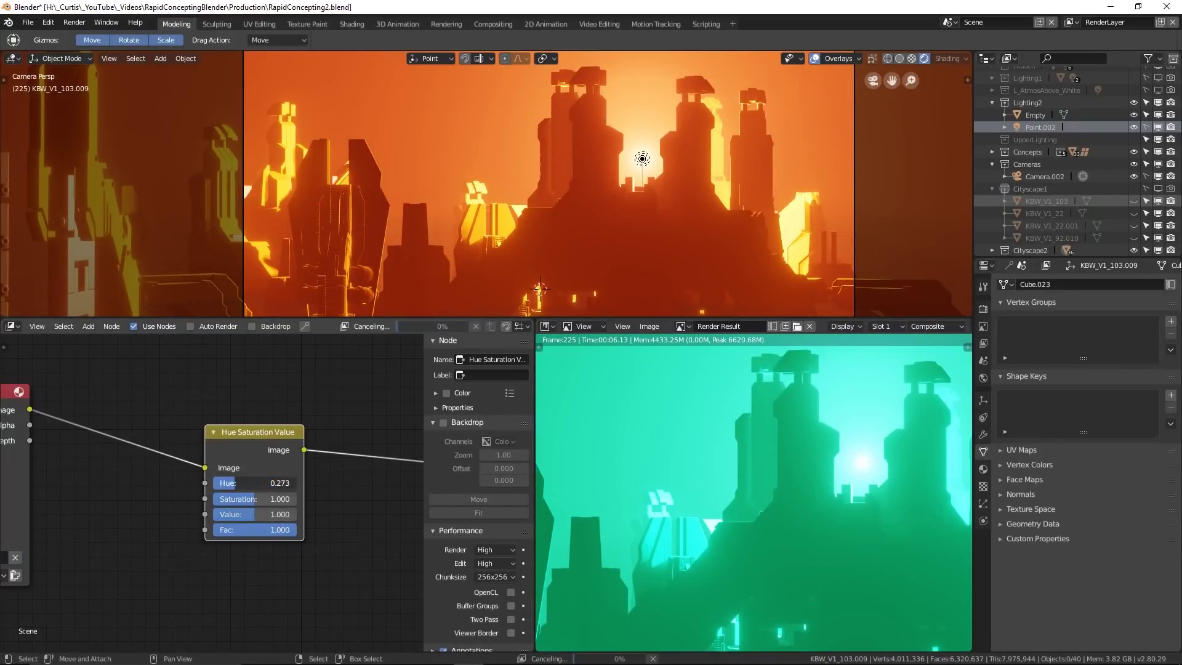
pyautogui.moveTo(246, 487); pyautogui.dragTo(238, 487)
pyautogui.hotkey('ctrl', 'space')
pyautogui.scroll(1, 563, 457)
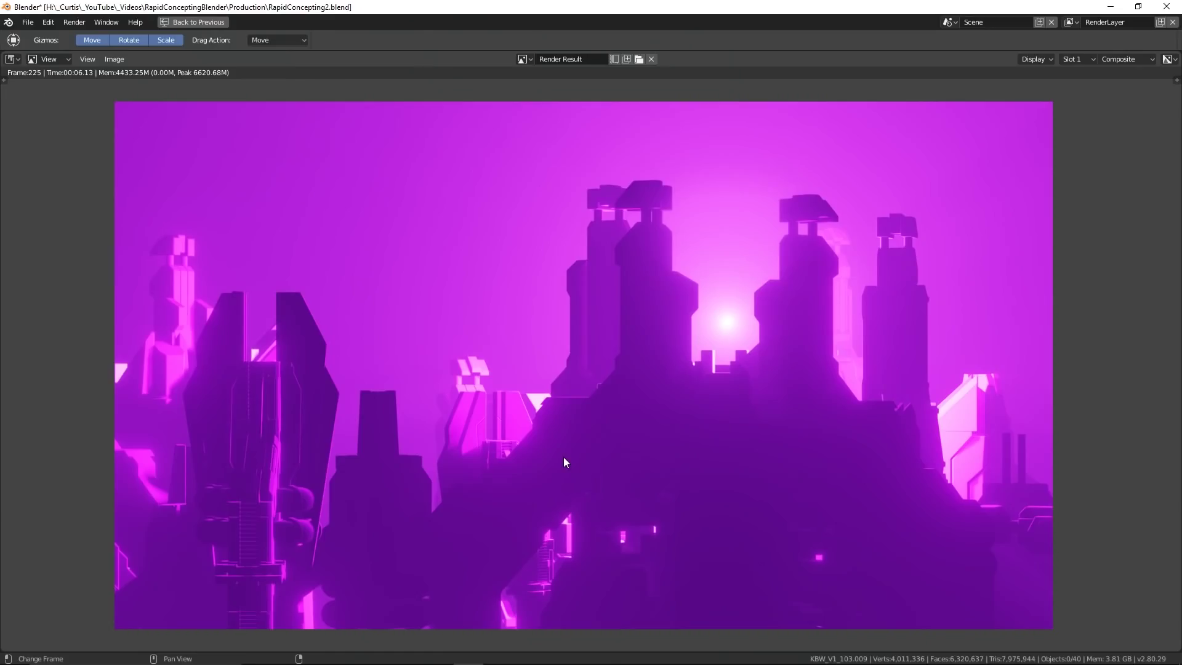
pyautogui.scroll(-1, 567, 455)
pyautogui.scroll(1, 694, 358)
pyautogui.hotkey('ctrl', 'space')
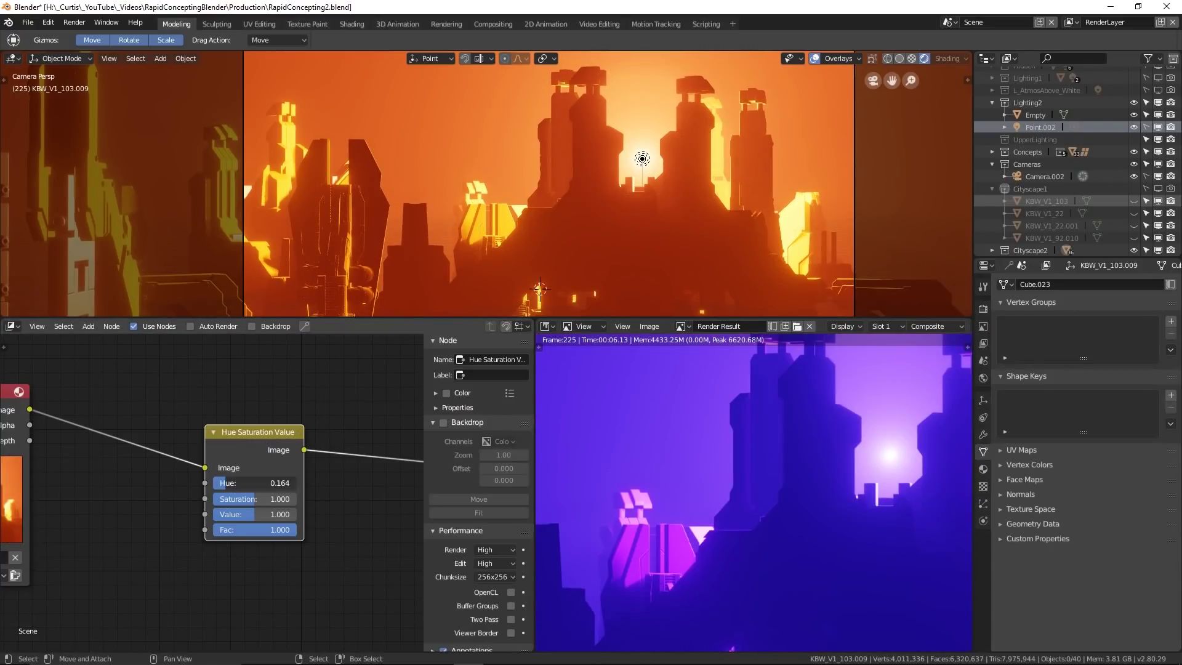
pyautogui.hotkey('ctrl', 'space')
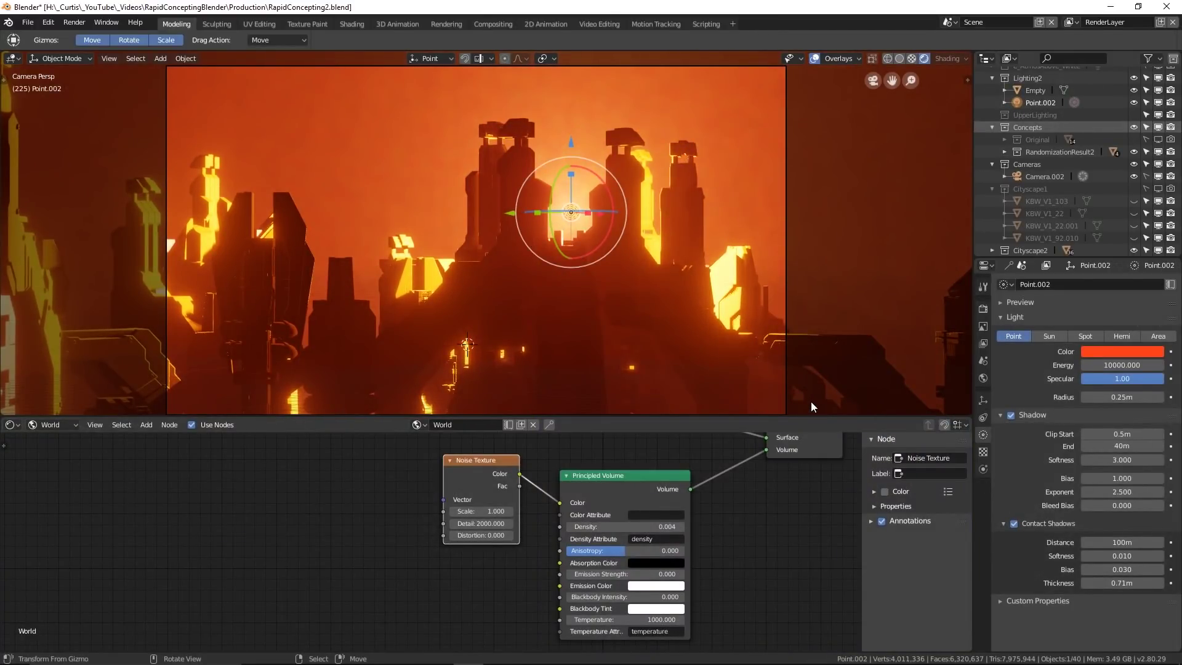
# - Try volumetric samples of 3 and 6 in the render settings, set them to 10, and render the cityscape
pyautogui.click(983, 308)
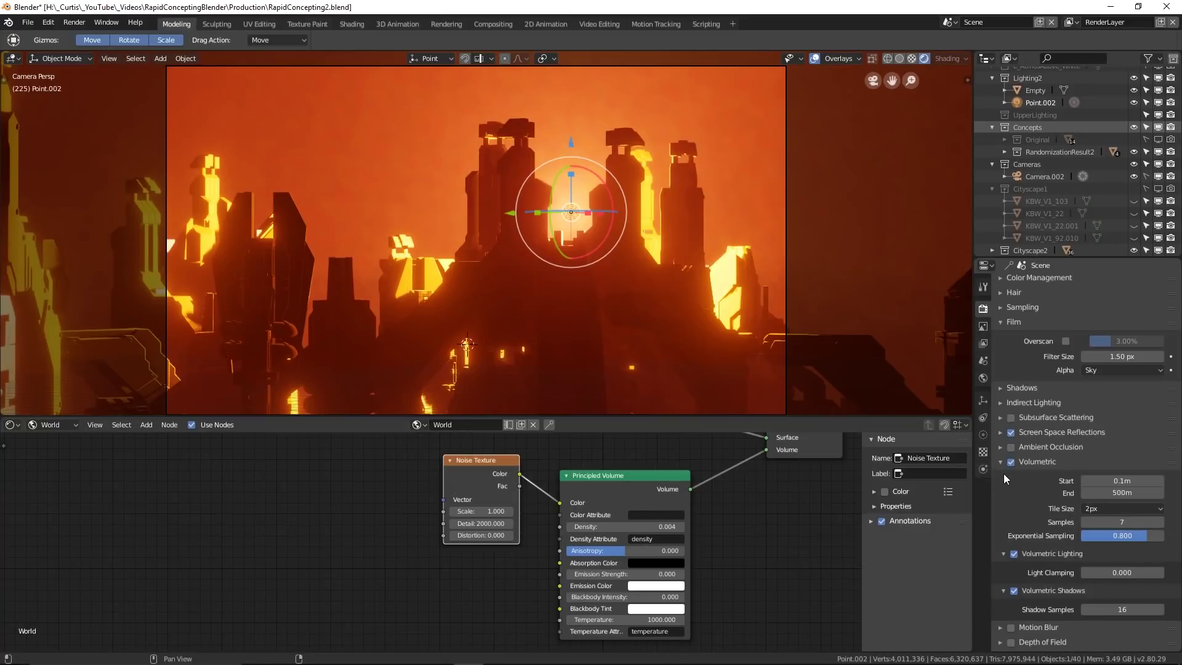
pyautogui.scroll(-2, 1037, 509)
pyautogui.click(1125, 472)
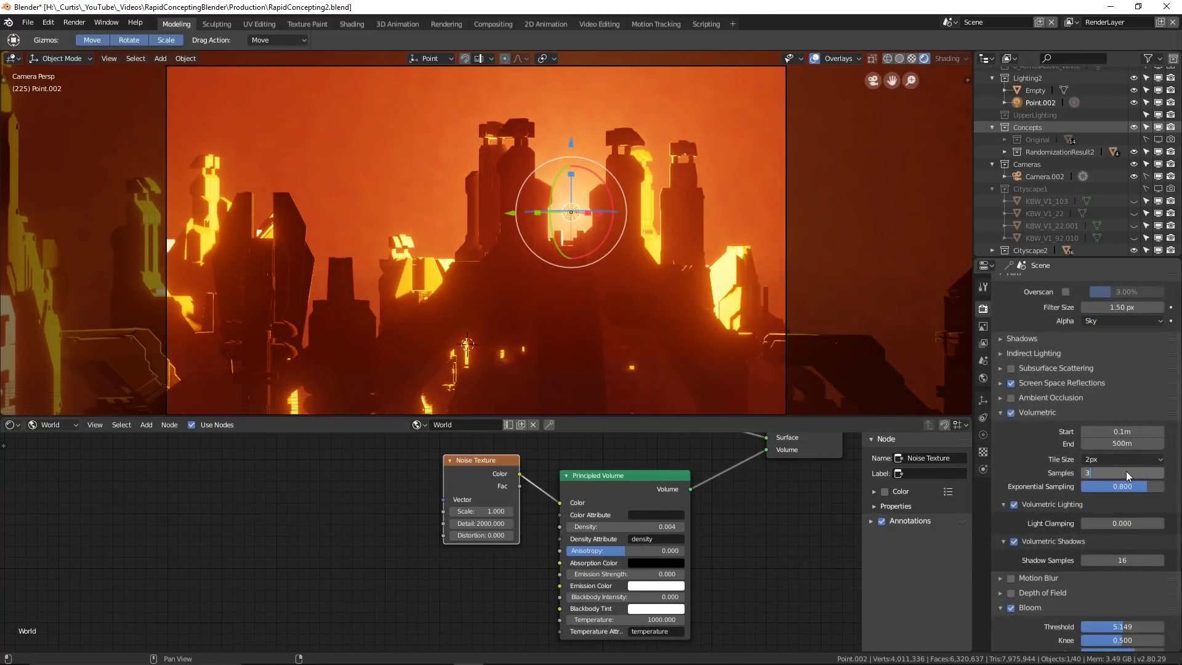
pyautogui.press('Return')
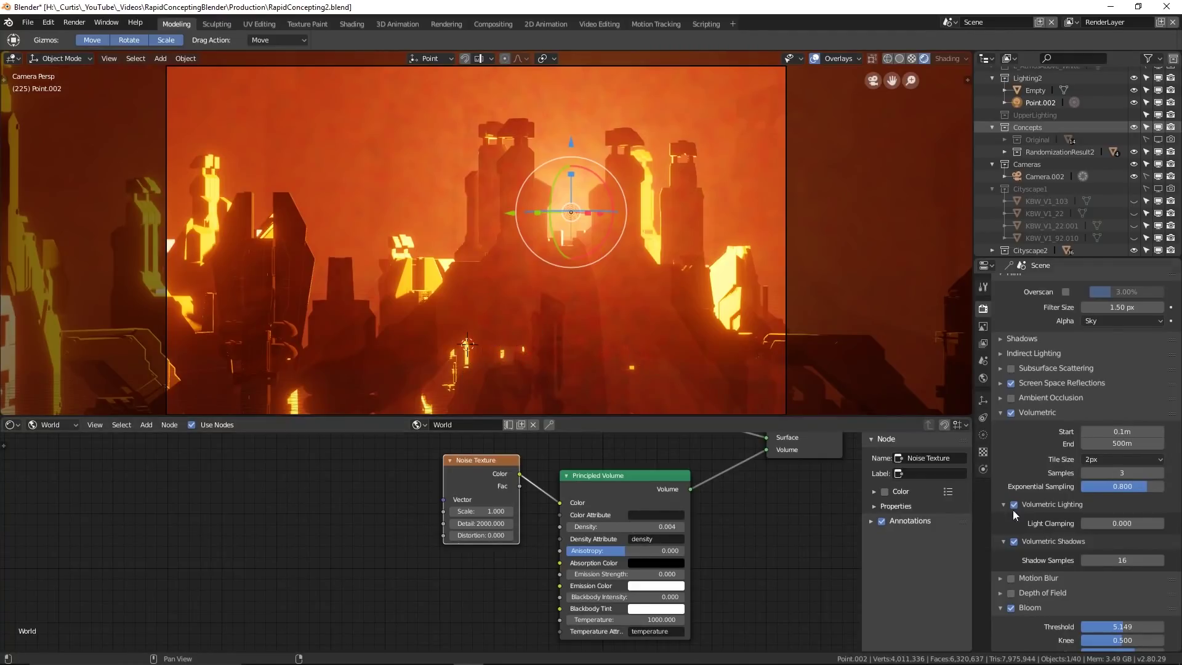
pyautogui.press('Return')
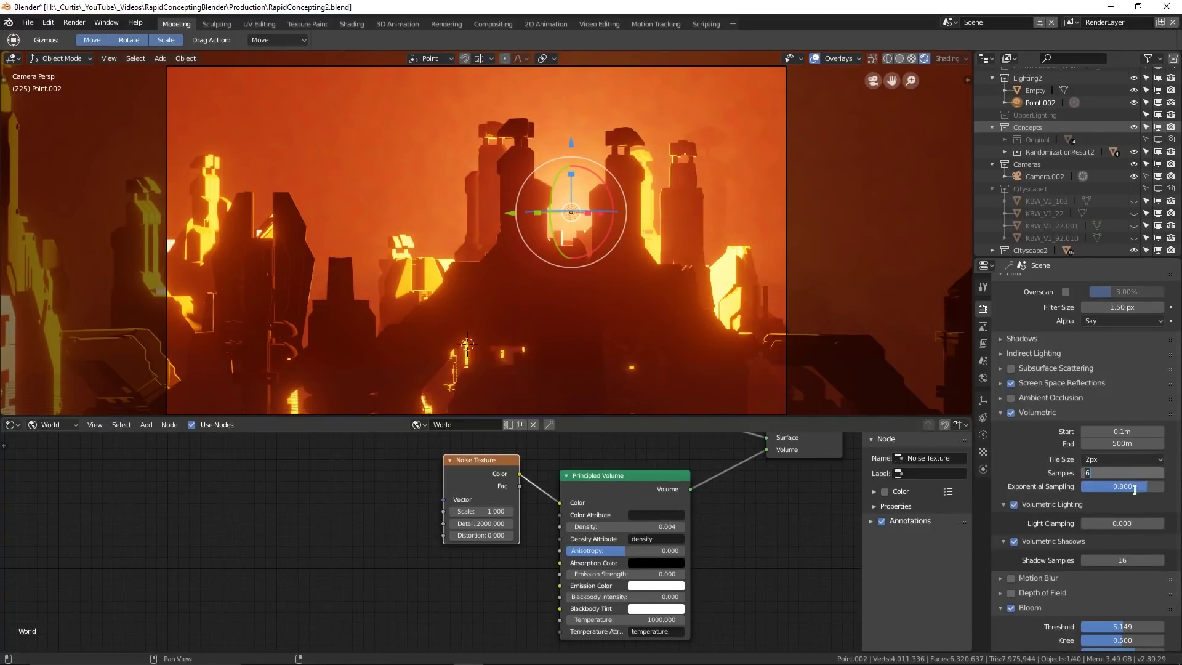
pyautogui.press('F12')
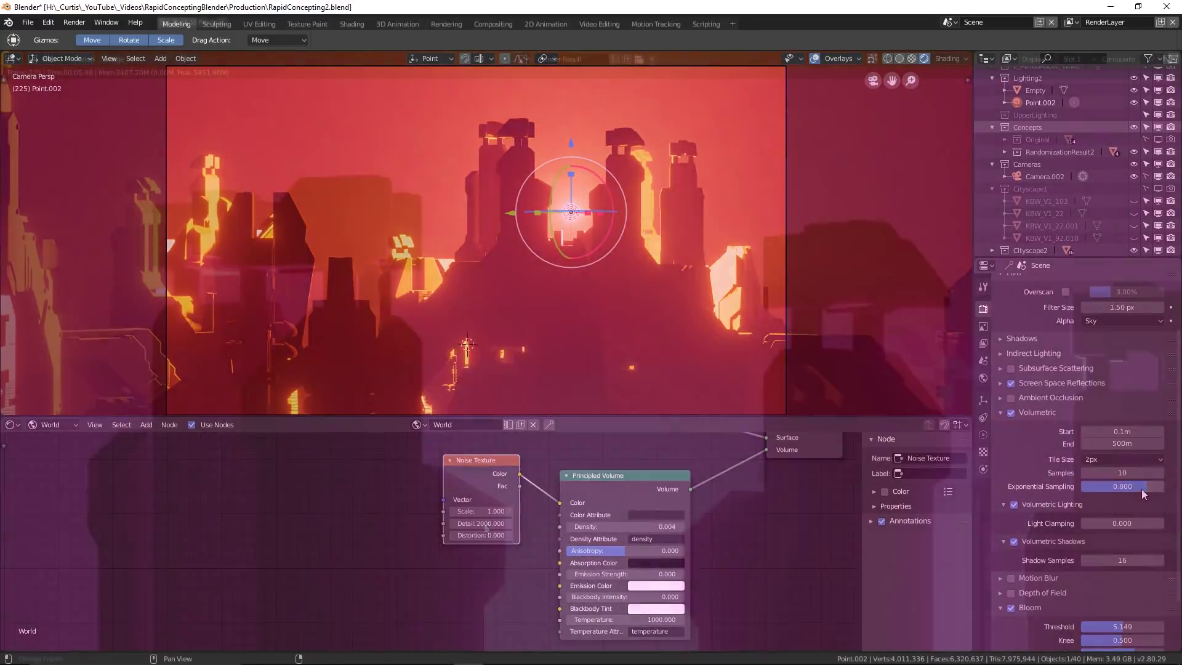
# - Examine the volumetric haze and tower details across the magenta cityscape render
pyautogui.scroll(2, 585, 386)
pyautogui.scroll(-3, 583, 396)
pyautogui.scroll(3, 581, 399)
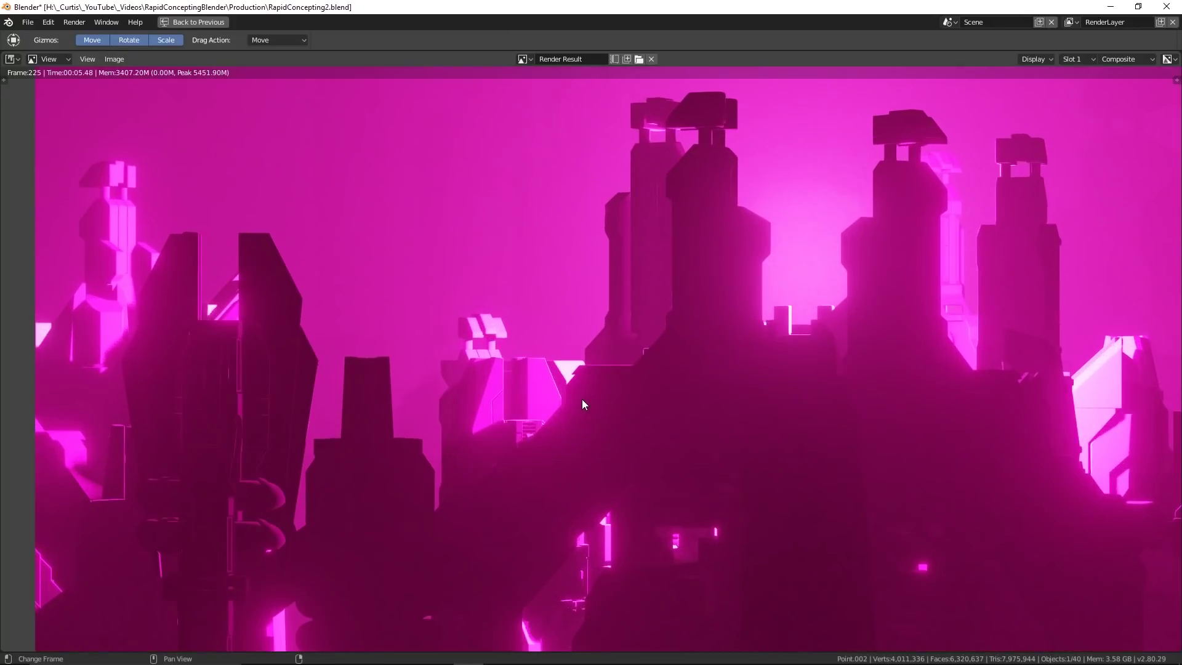
pyautogui.scroll(1, 522, 468)
pyautogui.scroll(4, 463, 486)
pyautogui.moveTo(542, 326); pyautogui.dragTo(593, 535, button='middle')
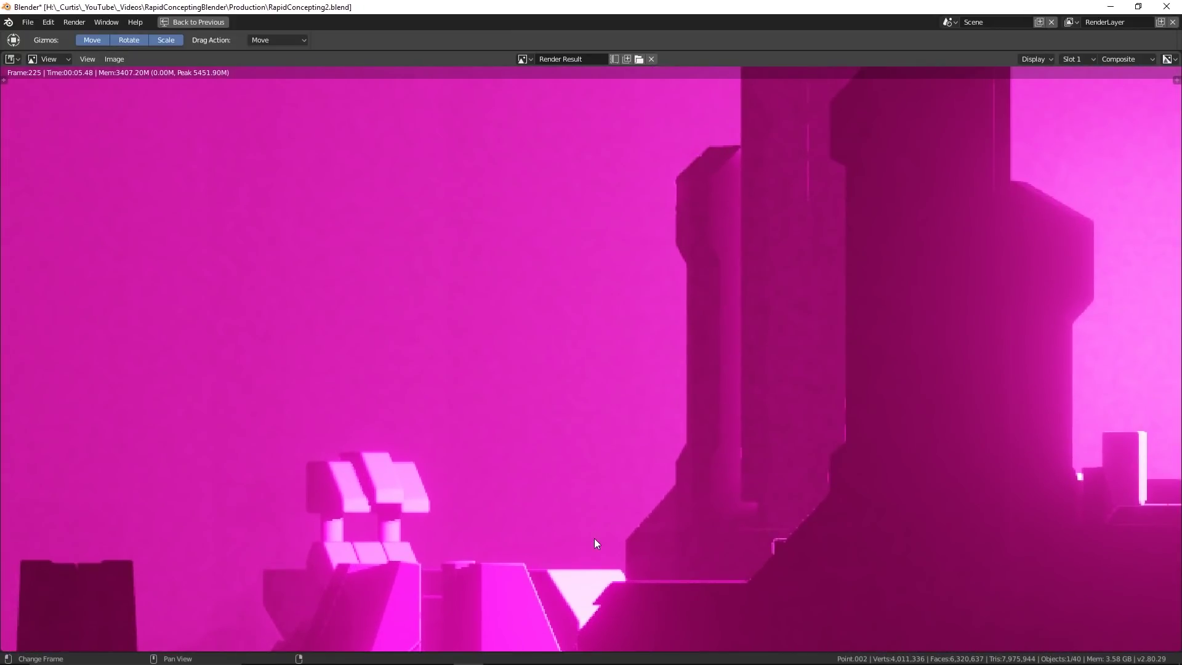
pyautogui.scroll(1, 584, 508)
pyautogui.moveTo(807, 348); pyautogui.dragTo(564, 554, button='middle')
pyautogui.scroll(-3, 345, 469)
pyautogui.moveTo(400, 519); pyautogui.dragTo(650, 307, button='middle')
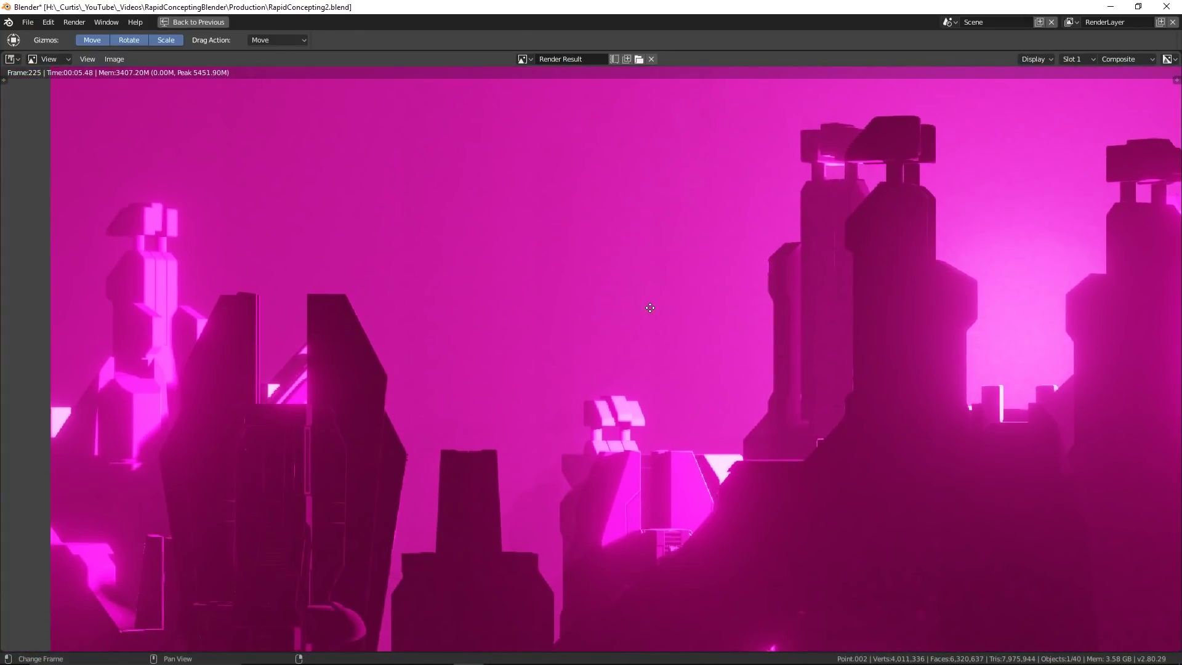
pyautogui.moveTo(565, 516); pyautogui.dragTo(519, 381, button='middle')
pyautogui.scroll(-4, 436, 483)
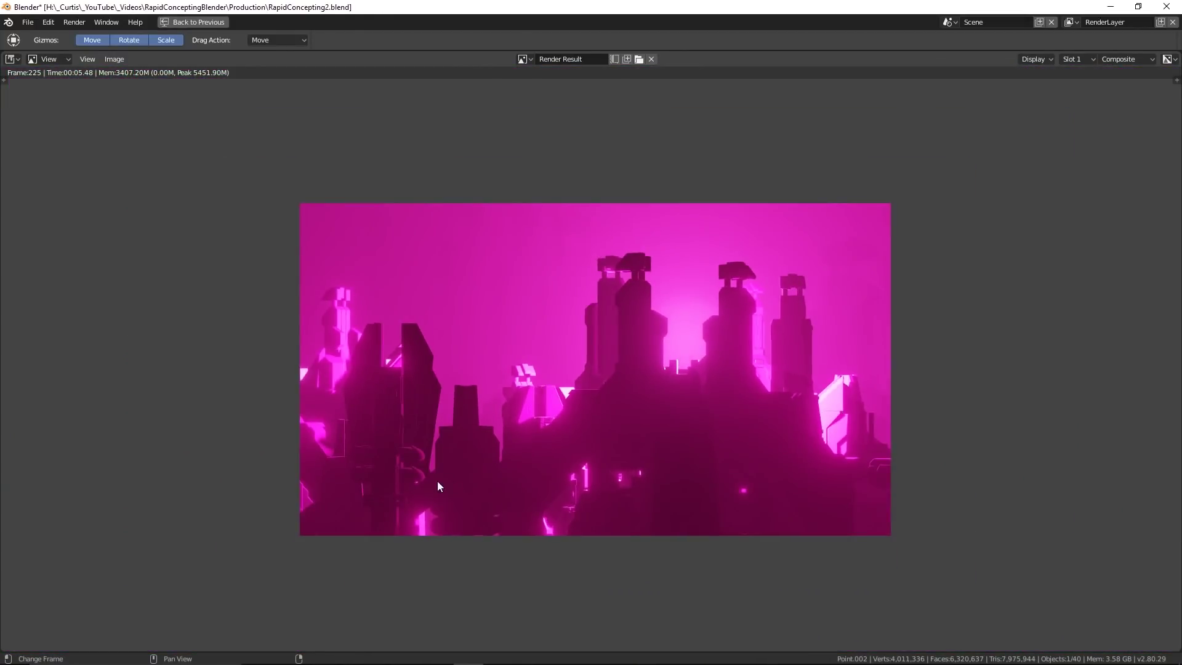
pyautogui.scroll(2, 702, 454)
pyautogui.scroll(-1, 701, 454)
pyautogui.moveTo(701, 454); pyautogui.dragTo(554, 435, button='middle')
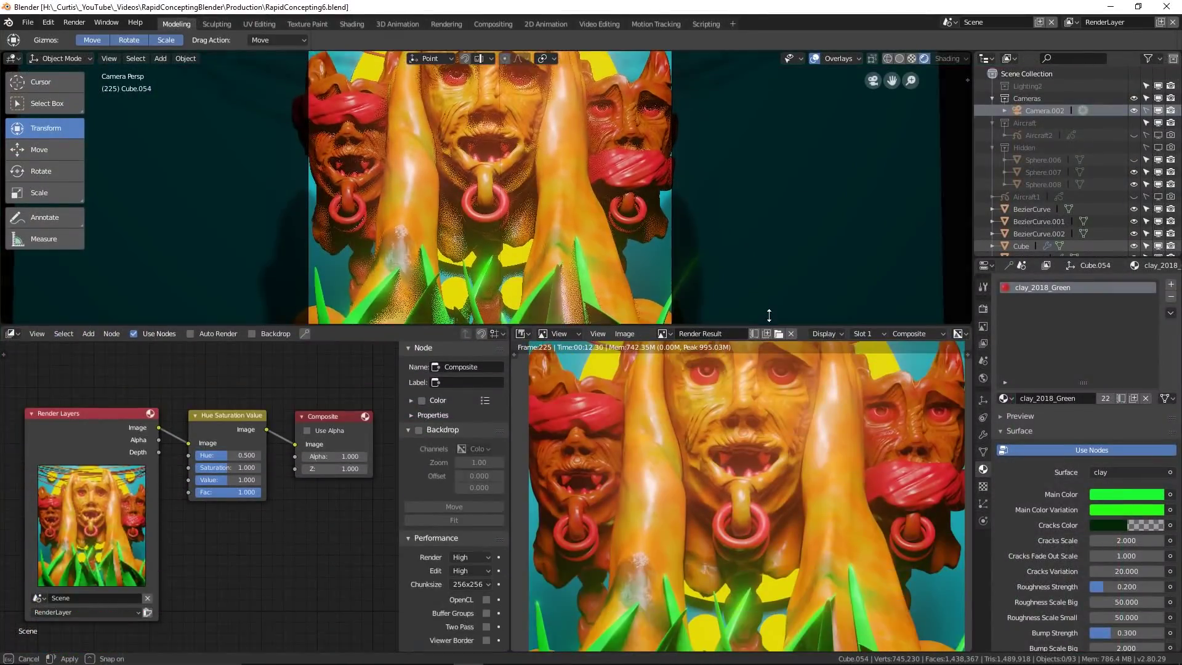
# - Enlarge the lower editors in the creature scene, switch the viewport to solid shading, and fit the rendered creature in the image view
pyautogui.moveTo(769, 324); pyautogui.dragTo(769, 314)
pyautogui.hotkey('shift', 'z')
pyautogui.scroll(-4, 669, 470)
pyautogui.scroll(2, 714, 478)
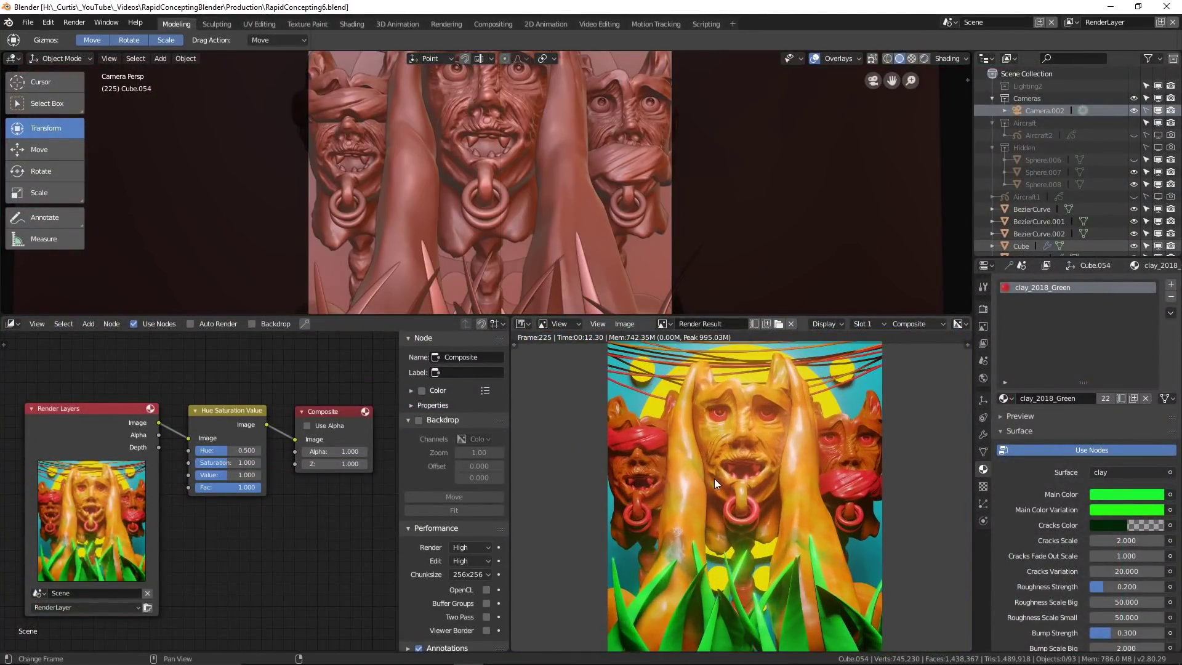
pyautogui.scroll(-2, 714, 478)
pyautogui.scroll(2, 714, 477)
# - Recolor the creature render by setting its Hue Saturation Value hue to 0.555
pyautogui.scroll(4, 265, 431)
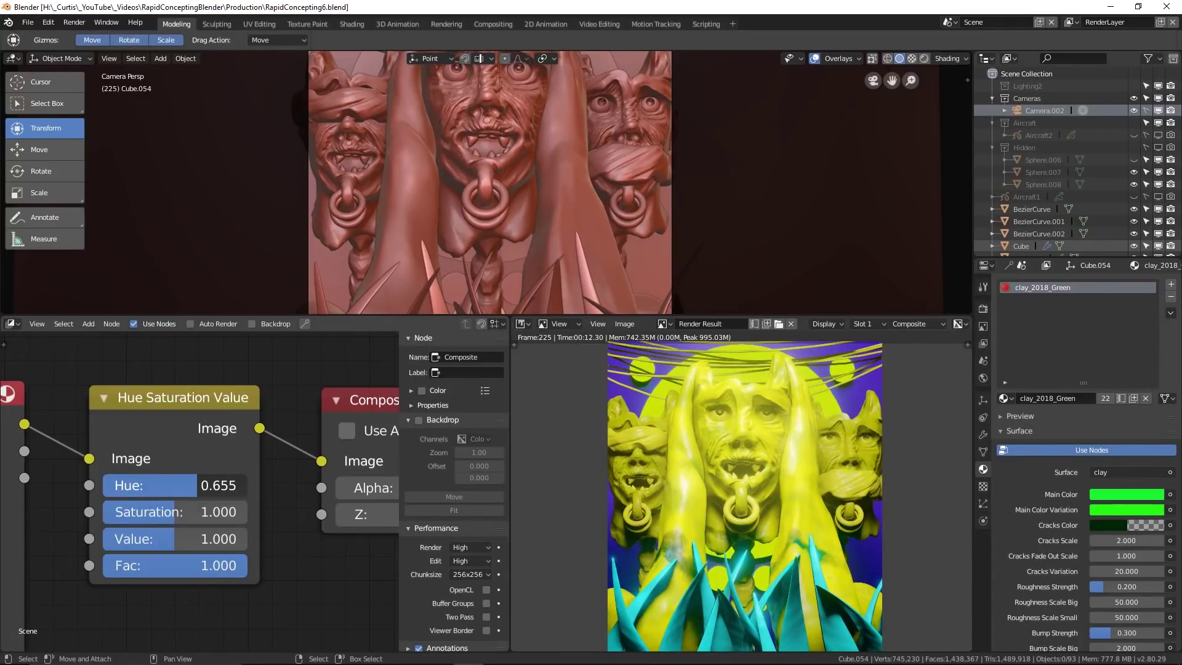
pyautogui.moveTo(219, 485); pyautogui.dragTo(229, 485)
pyautogui.scroll(-3, 228, 413)
# - Move the Composite node aside and add a Hue Correct node after the Hue Saturation Value node
pyautogui.moveTo(222, 426); pyautogui.dragTo(331, 419)
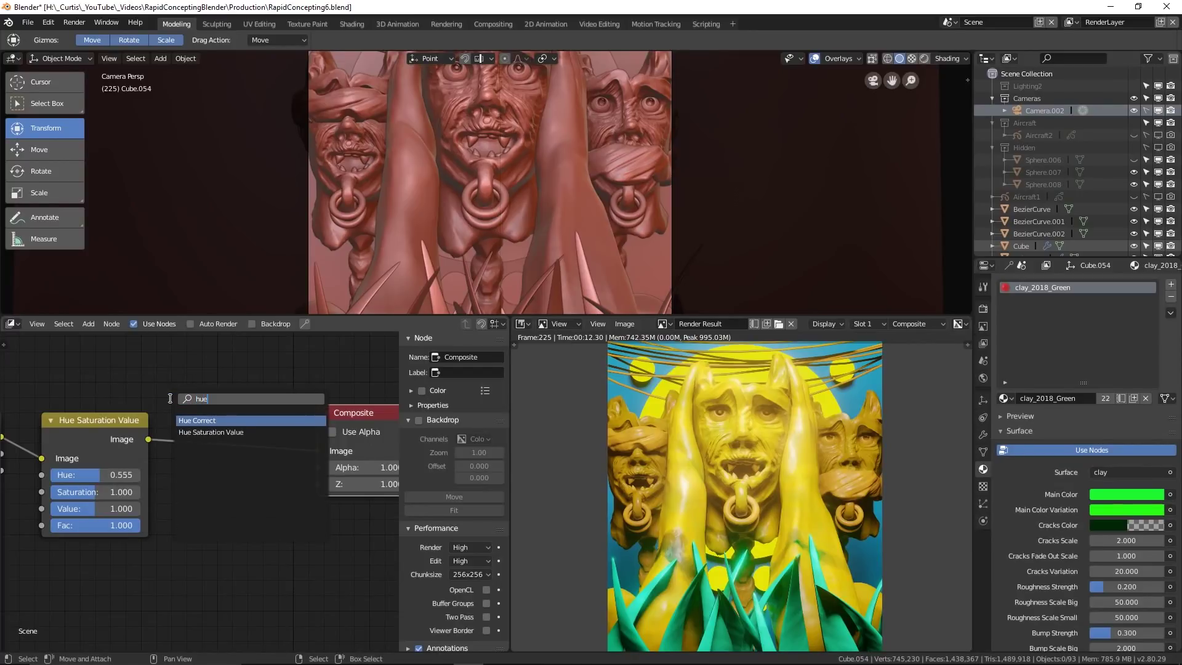
pyautogui.press('Return')
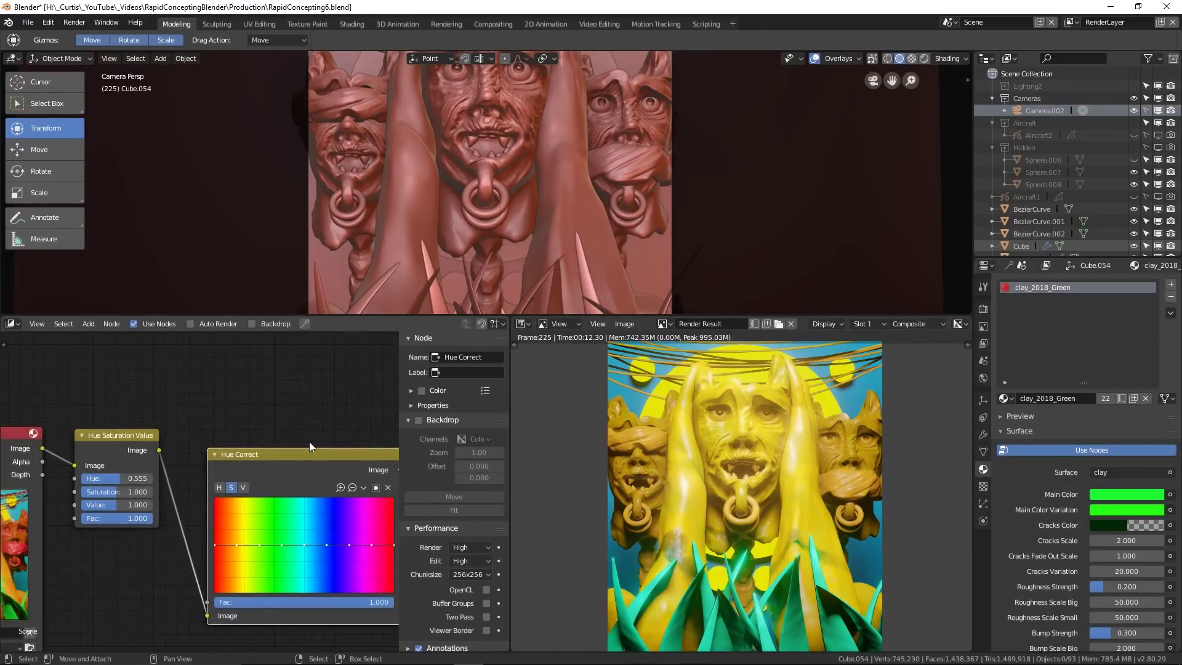
pyautogui.click(136, 447)
pyautogui.scroll(2, 212, 443)
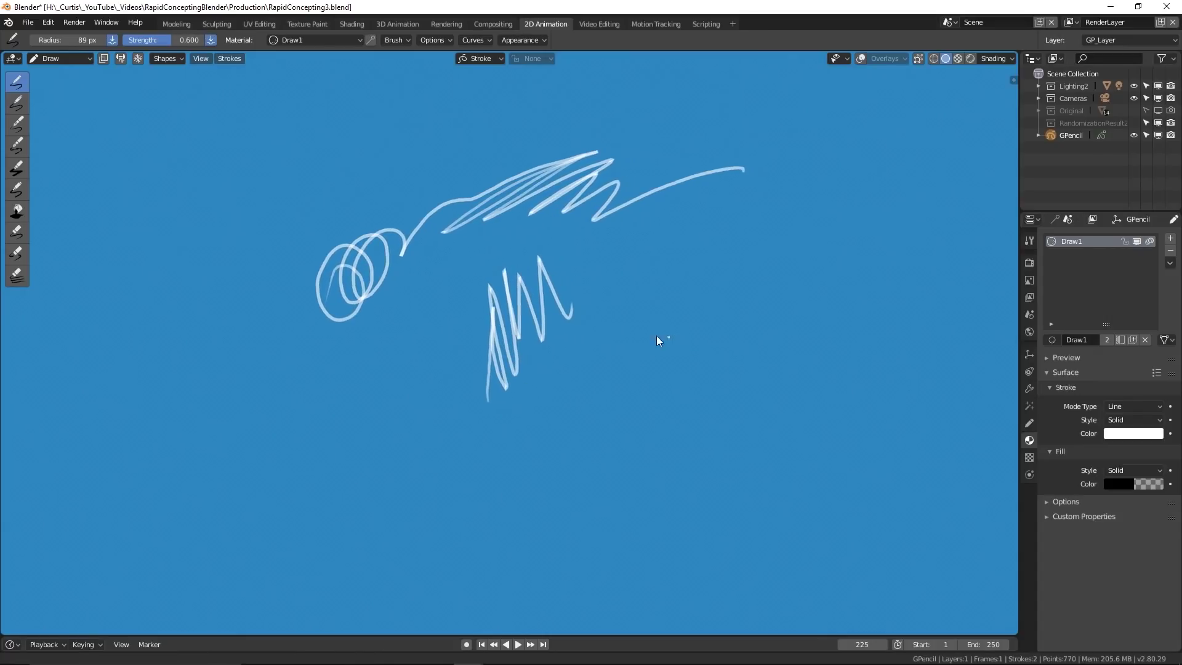
# - Draw a second Grease Pencil circle overlapping the first and switch the object to Edit Mode
pyautogui.keyDown('shift'); pyautogui.moveTo(656, 337); pyautogui.dragTo(486, 306, button='middle'); pyautogui.keyUp('shift')
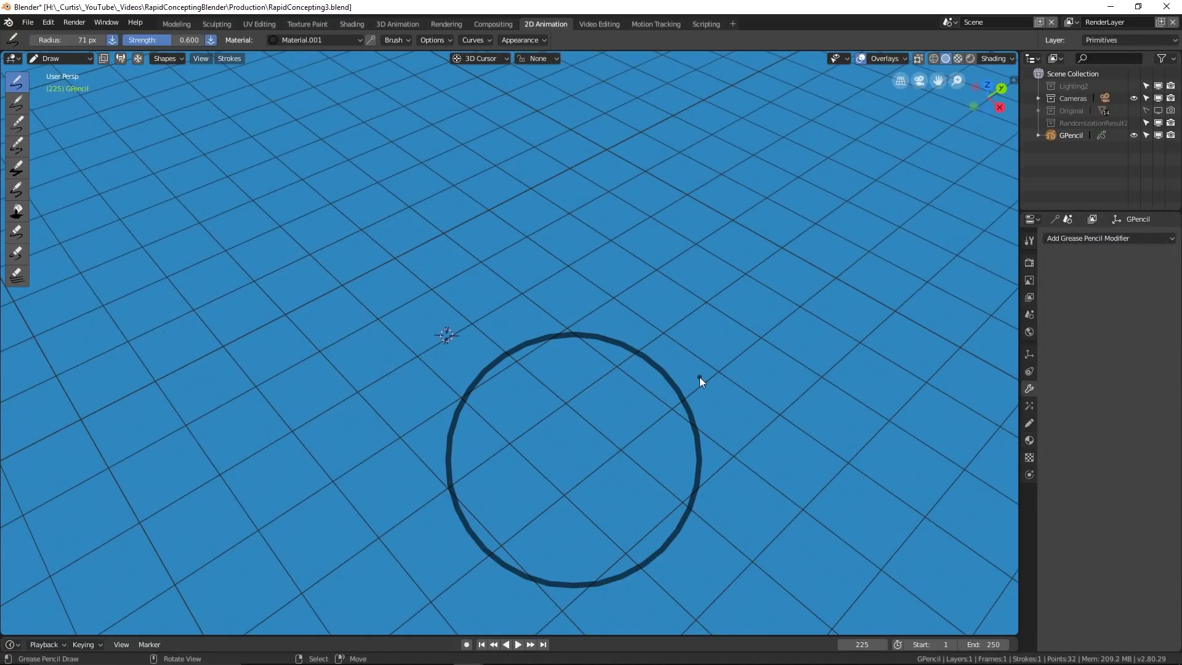
pyautogui.moveTo(699, 378); pyautogui.dragTo(492, 324, button='middle')
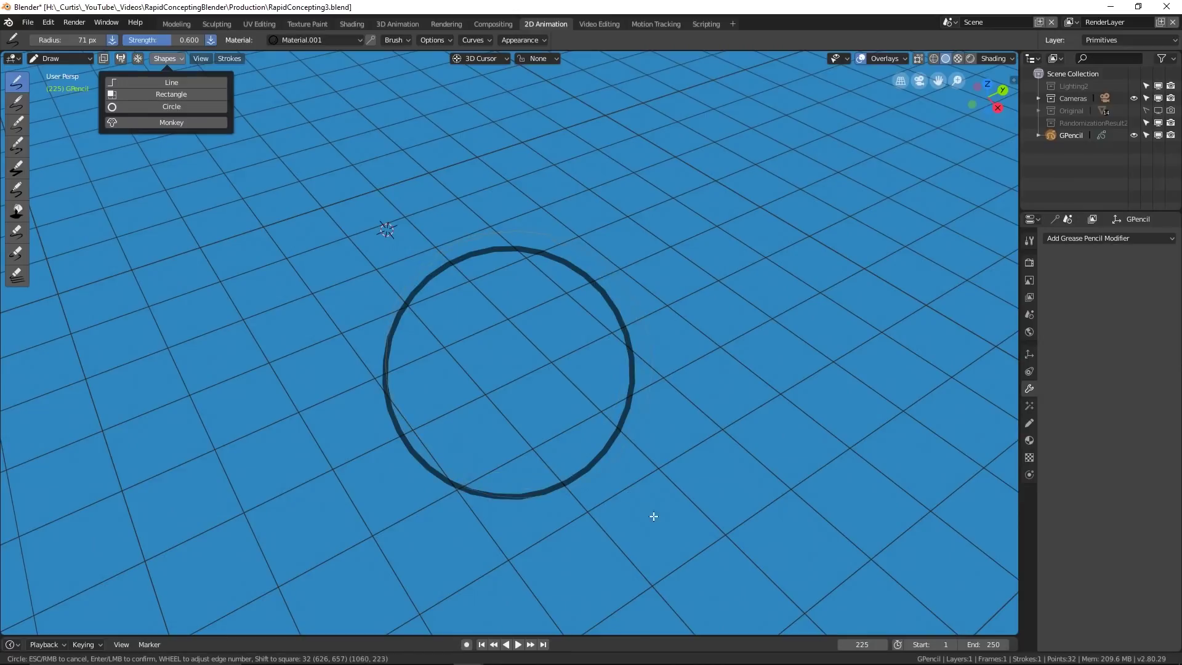
pyautogui.hotkey('ctrl', 'Tab')
pyautogui.click(651, 259)
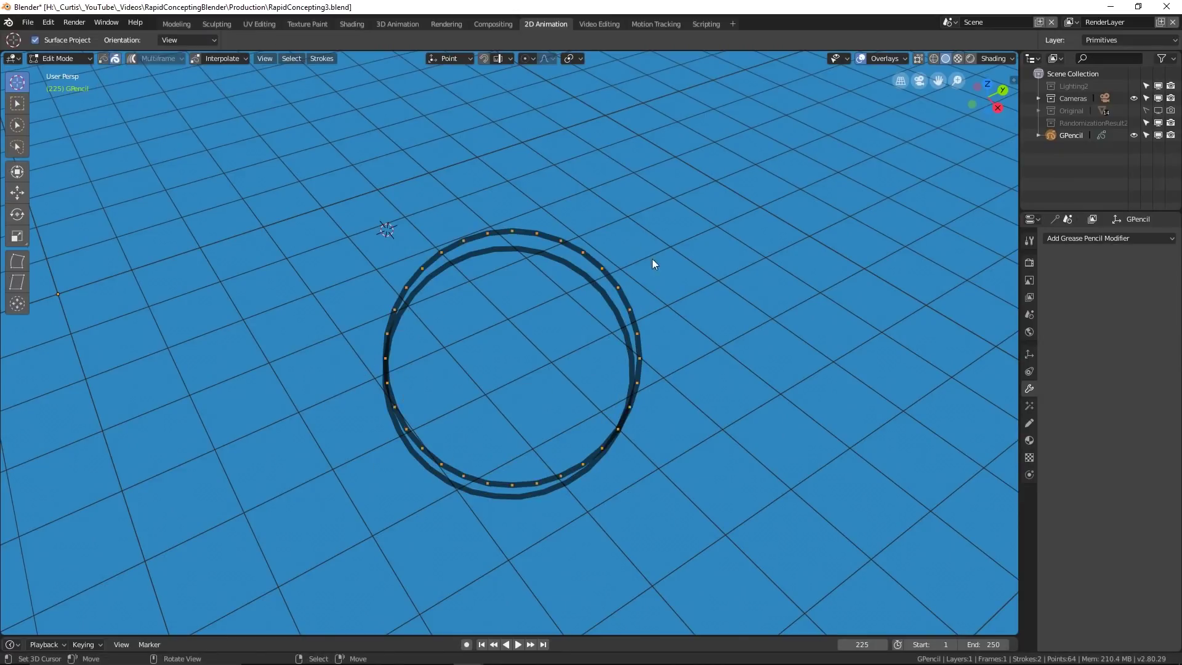
# - Rotate the selected circle, duplicate it as another ring beside it, and return to Draw mode
pyautogui.moveTo(652, 258); pyautogui.dragTo(337, 264, button='middle')
pyautogui.press('r')
pyautogui.moveTo(682, 247); pyautogui.dragTo(660, 166, button='middle')
pyautogui.press('r')
pyautogui.click(660, 172)
pyautogui.hotkey('shift', 'd')
pyautogui.click(639, 150)
pyautogui.moveTo(594, 203); pyautogui.dragTo(468, 320, button='middle')
pyautogui.hotkey('ctrl', 'Tab')
pyautogui.click(373, 309)
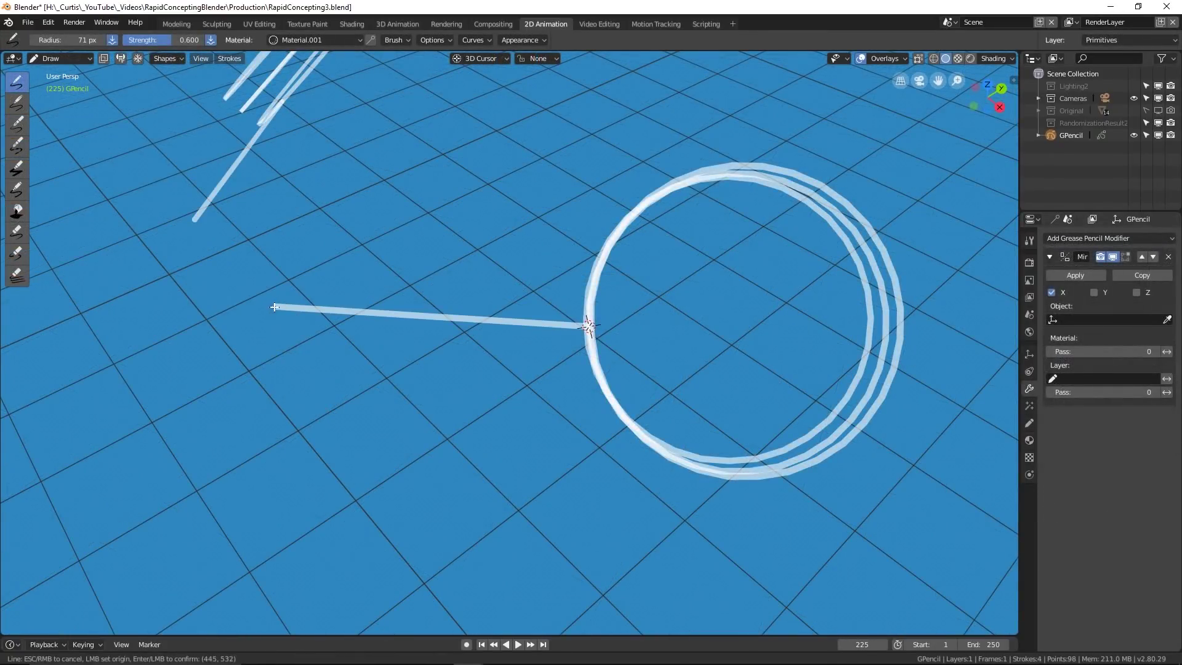
# - Draw a straight line outward from the 3D cursor at the edge of the mirrored rings
pyautogui.moveTo(273, 307); pyautogui.dragTo(289, 334)
pyautogui.moveTo(289, 335); pyautogui.dragTo(292, 365, button='middle')
pyautogui.moveTo(375, 368)
pyautogui.mouseDown(button='middle')
pyautogui.moveTo(365, 359)
pyautogui.moveTo(384, 360)
pyautogui.mouseUp(button='middle')
pyautogui.moveTo(537, 390)
pyautogui.mouseDown(button='middle')
pyautogui.moveTo(418, 375)
pyautogui.moveTo(394, 209)
pyautogui.mouseUp(button='middle')
# - Select the points of the lower angled line segment beside the rings in Edit Mode and adjust their position and rotation
pyautogui.scroll(5, 397, 250)
pyautogui.press('Tab')
pyautogui.rightClick(397, 247)
pyautogui.press('KP_Decimal')
pyautogui.moveTo(566, 344); pyautogui.dragTo(579, 303, button='middle')
pyautogui.press('g')
pyautogui.rightClick(684, 344)
pyautogui.moveTo(685, 345); pyautogui.dragTo(771, 380, button='middle')
pyautogui.press('r')
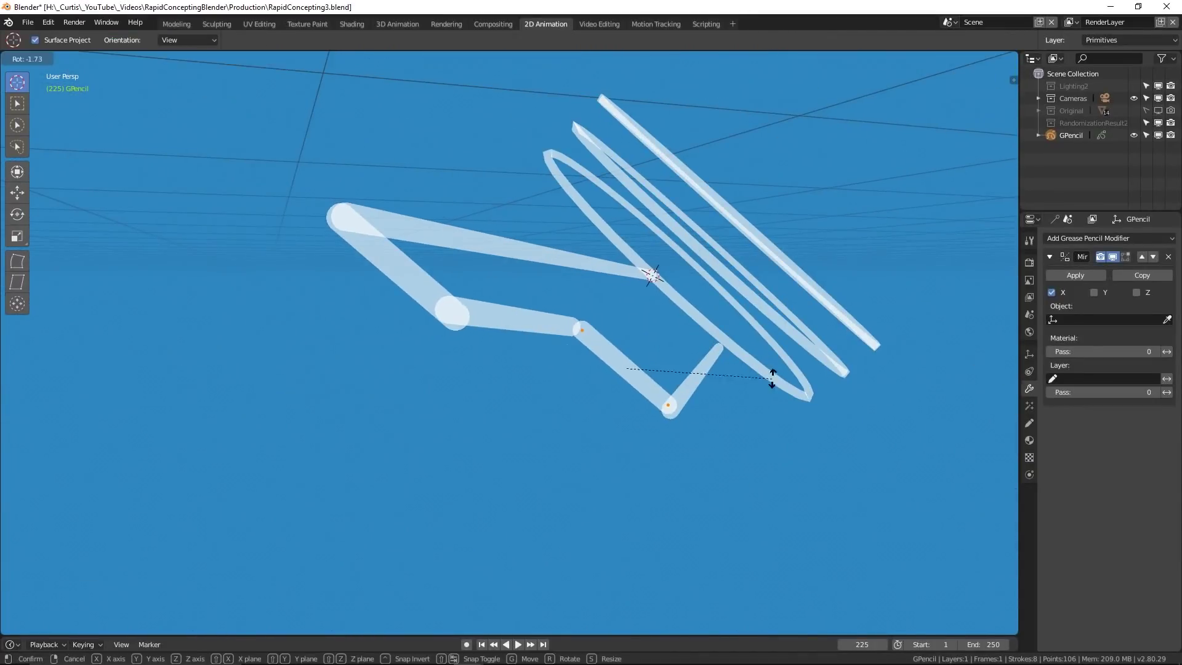
pyautogui.click(771, 380)
# - Move and rotate the selected stroke points again, and return the Grease Pencil object to Draw mode
pyautogui.press('g')
pyautogui.moveTo(654, 338); pyautogui.dragTo(581, 415, button='middle')
pyautogui.press('r')
pyautogui.press('Tab')
pyautogui.scroll(-5, 581, 416)
pyautogui.moveTo(551, 377)
pyautogui.mouseDown(button='middle')
pyautogui.moveTo(551, 349)
pyautogui.moveTo(459, 296)
pyautogui.moveTo(585, 298)
pyautogui.moveTo(430, 300)
pyautogui.moveTo(576, 308)
pyautogui.mouseUp(button='middle')
pyautogui.hotkey('ctrl', 'Tab')
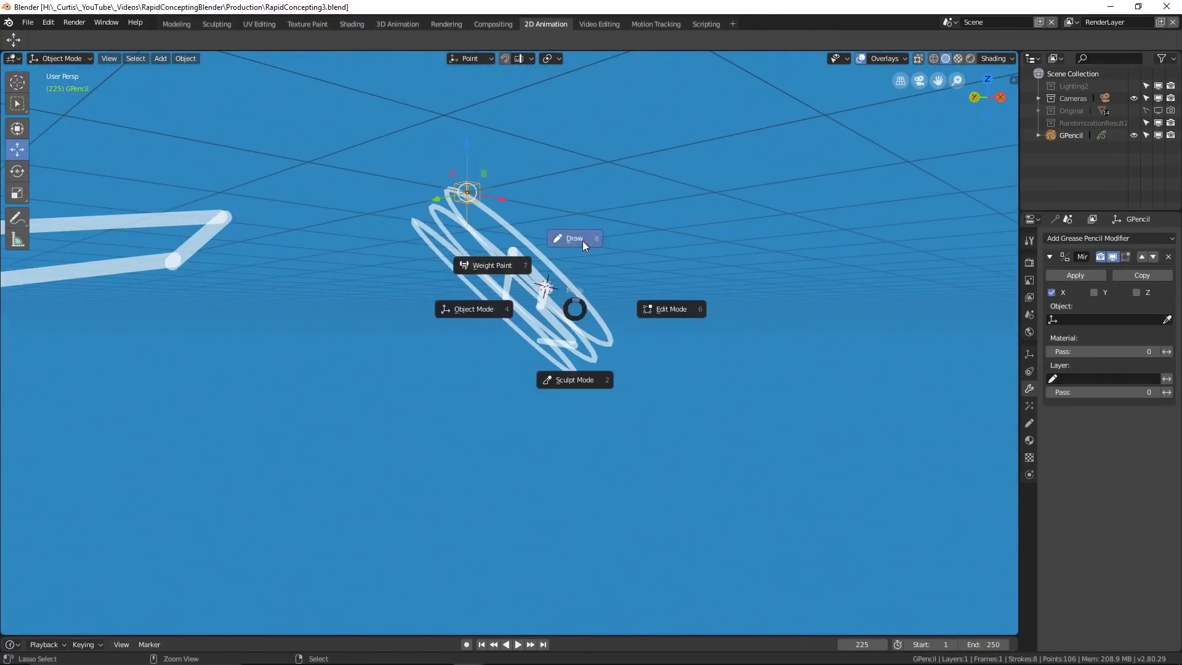
pyautogui.click(582, 241)
# - Draw a straight line below the rings and place the 3D cursor on the structure in orthographic view
pyautogui.moveTo(621, 263); pyautogui.dragTo(506, 268, button='middle')
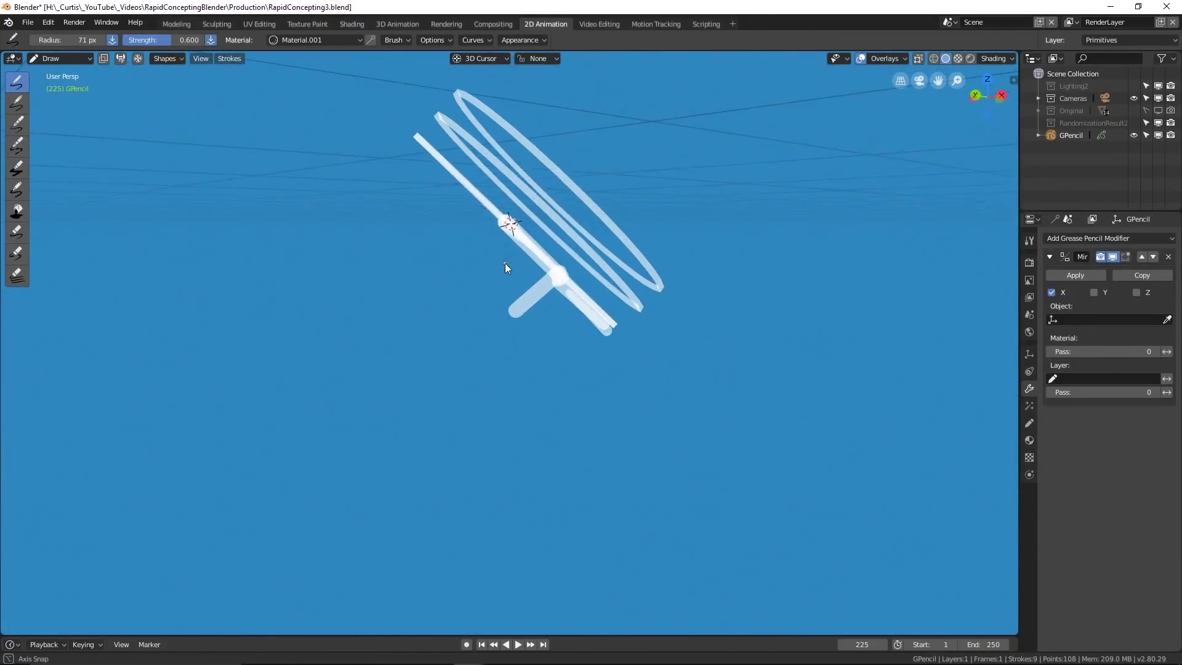
pyautogui.moveTo(459, 263); pyautogui.dragTo(516, 312)
pyautogui.moveTo(516, 313)
pyautogui.mouseDown(button='middle')
pyautogui.moveTo(410, 264)
pyautogui.moveTo(486, 246)
pyautogui.moveTo(530, 282)
pyautogui.moveTo(514, 335)
pyautogui.moveTo(487, 345)
pyautogui.moveTo(669, 343)
pyautogui.moveTo(512, 245)
pyautogui.moveTo(640, 386)
pyautogui.moveTo(643, 310)
pyautogui.moveTo(631, 340)
pyautogui.mouseUp(button='middle')
pyautogui.keyDown('shift'); pyautogui.rightClick(534, 288); pyautogui.keyUp('shift')
pyautogui.press('KP_5')
# - Extend the mirrored aircraft wireframe with long straight lines running from the 3D cursor
pyautogui.hotkey('shift', 'r')
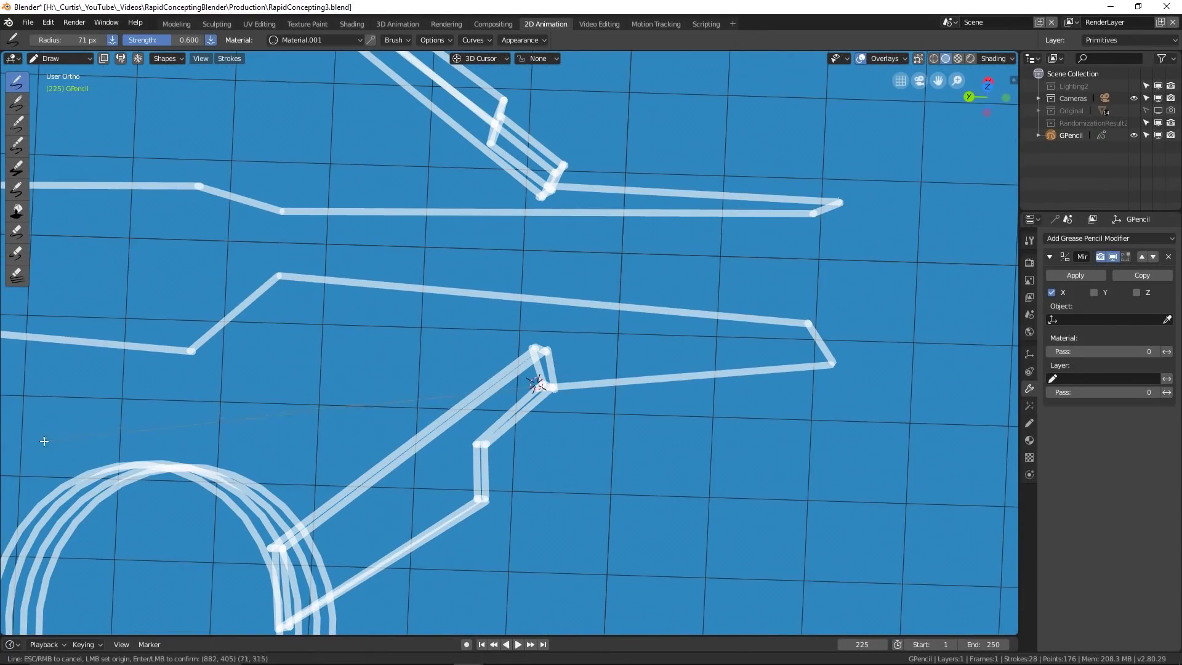
pyautogui.moveTo(44, 442); pyautogui.dragTo(43, 442)
pyautogui.scroll(-3, 43, 441)
pyautogui.keyDown('shift'); pyautogui.moveTo(43, 442); pyautogui.dragTo(506, 394, button='middle'); pyautogui.keyUp('shift')
pyautogui.hotkey('shift', 'r')
pyautogui.moveTo(192, 350); pyautogui.dragTo(191, 350)
pyautogui.press('KP_5')
# - Reposition the 3D cursor on the aircraft wireframe and draw another straight line from there
pyautogui.moveTo(572, 332)
pyautogui.mouseDown(button='middle')
pyautogui.moveTo(437, 363)
pyautogui.moveTo(369, 354)
pyautogui.moveTo(387, 302)
pyautogui.moveTo(387, 433)
pyautogui.mouseUp(button='middle')
pyautogui.scroll(6, 375, 350)
pyautogui.keyDown('shift'); pyautogui.rightClick(379, 350); pyautogui.keyUp('shift')
pyautogui.hotkey('shift', 'r')
pyautogui.moveTo(387, 435); pyautogui.dragTo(389, 433)
pyautogui.scroll(-5, 389, 433)
pyautogui.moveTo(389, 433)
pyautogui.mouseDown(button='middle')
pyautogui.moveTo(425, 406)
pyautogui.moveTo(408, 306)
pyautogui.moveTo(475, 301)
pyautogui.mouseUp(button='middle')
# - Draw connected straight lines above the hull in right orthographic view to form the aircraft's upper profile
pyautogui.press('KP_3')
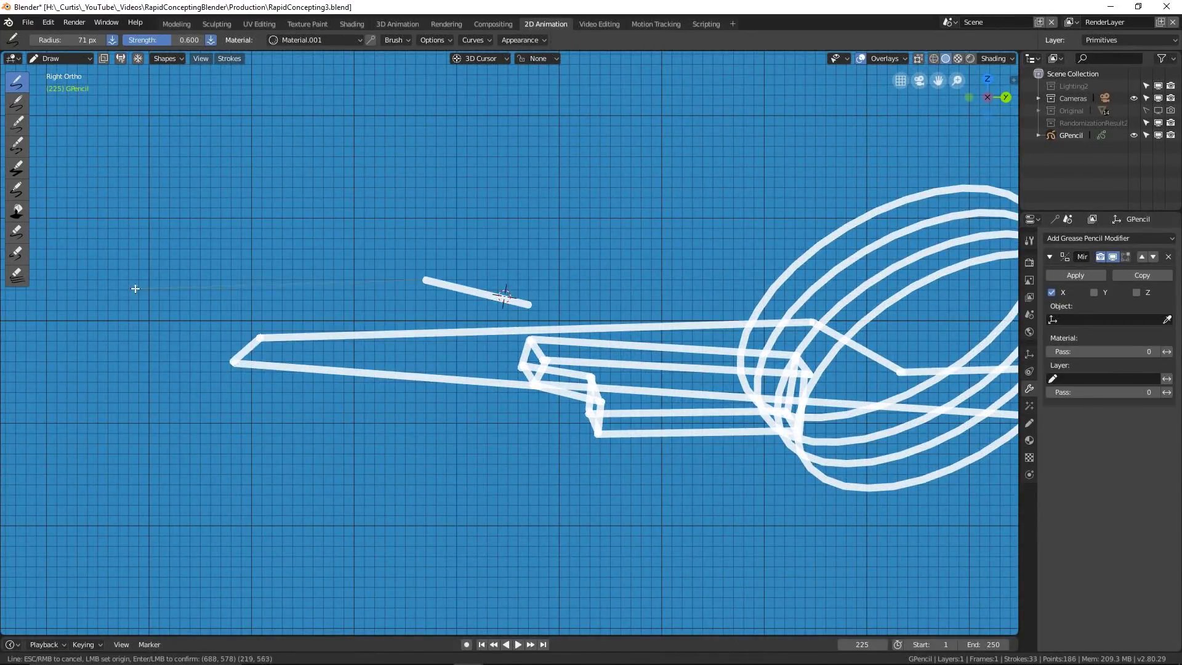
pyautogui.moveTo(135, 289); pyautogui.dragTo(134, 289)
pyautogui.keyDown('shift'); pyautogui.moveTo(133, 288); pyautogui.dragTo(397, 274, button='middle'); pyautogui.keyUp('shift')
pyautogui.hotkey('shift', 'r')
pyautogui.moveTo(396, 274); pyautogui.dragTo(139, 355)
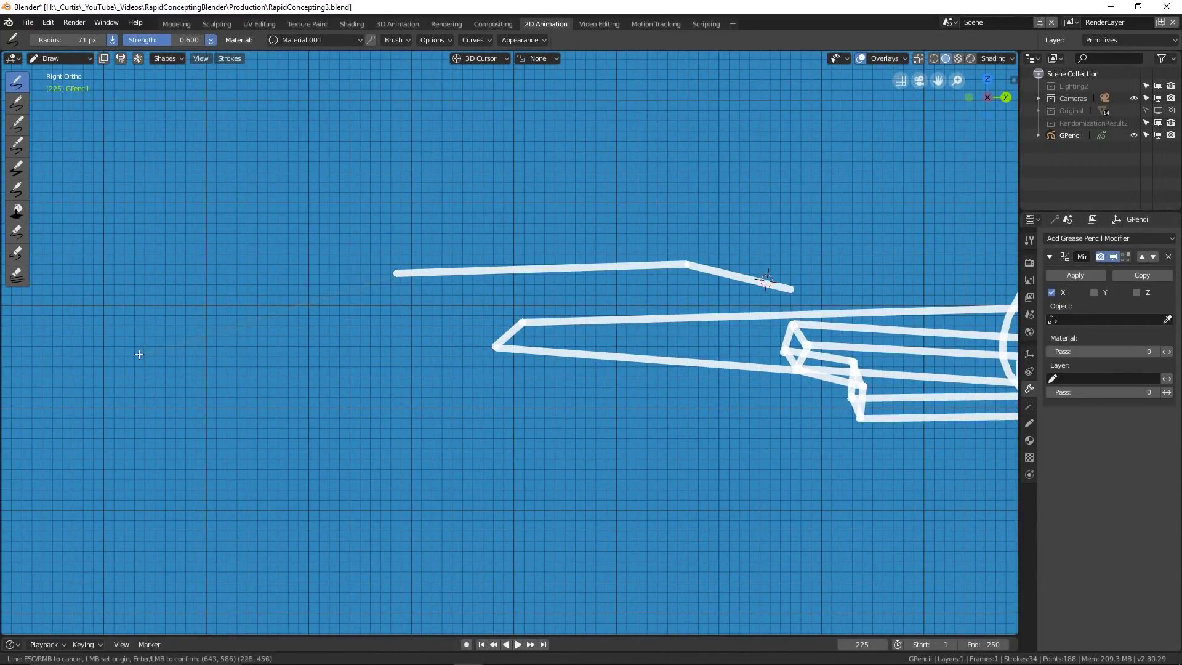
pyautogui.click(616, 411)
# - Place the 3D cursor below the front hull and draw a small four-sided housing with a narrow leg beneath it in right view
pyautogui.moveTo(616, 411)
pyautogui.mouseDown(button='middle')
pyautogui.moveTo(559, 343)
pyautogui.moveTo(480, 369)
pyautogui.moveTo(415, 403)
pyautogui.moveTo(445, 479)
pyautogui.moveTo(499, 277)
pyautogui.moveTo(486, 290)
pyautogui.mouseUp(button='middle')
pyautogui.press('KP_3')
pyautogui.moveTo(431, 221)
pyautogui.mouseDown(button='middle')
pyautogui.moveTo(321, 247)
pyautogui.moveTo(444, 265)
pyautogui.mouseUp(button='middle')
pyautogui.keyDown('shift'); pyautogui.rightClick(321, 246); pyautogui.keyUp('shift')
pyautogui.scroll(2, 444, 264)
pyautogui.press('KP_7')
pyautogui.press('KP_3')
pyautogui.scroll(2, 463, 270)
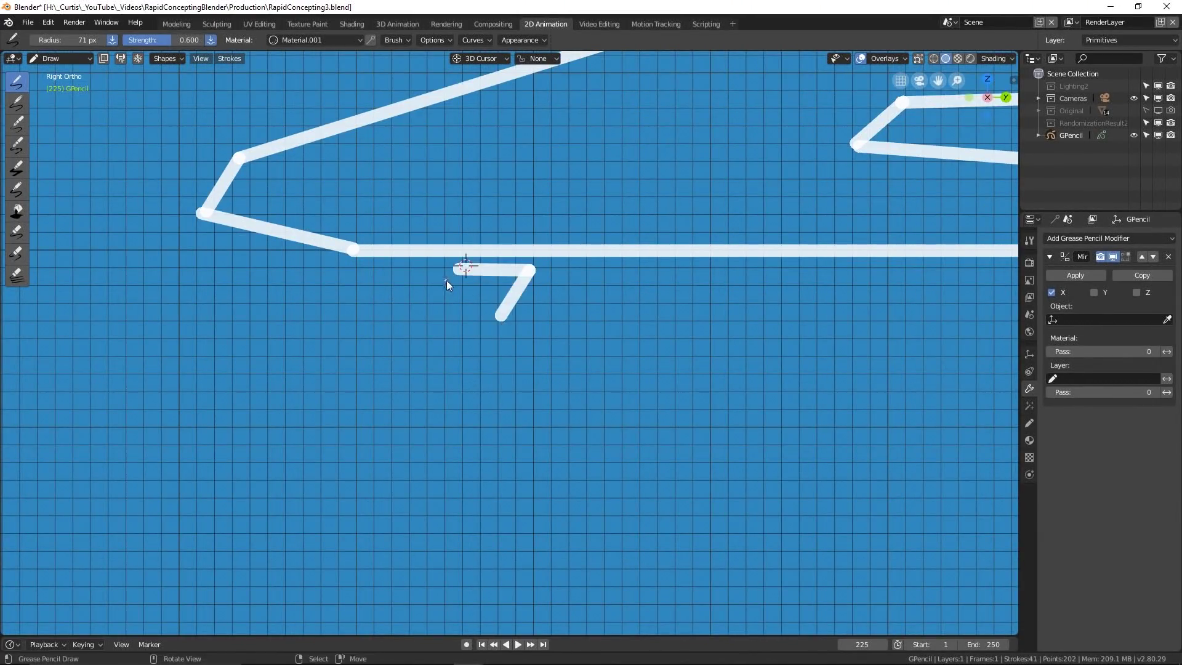
pyautogui.click(435, 314)
pyautogui.scroll(1, 431, 319)
pyautogui.press('q')
pyautogui.click(440, 381)
pyautogui.scroll(-1, 439, 382)
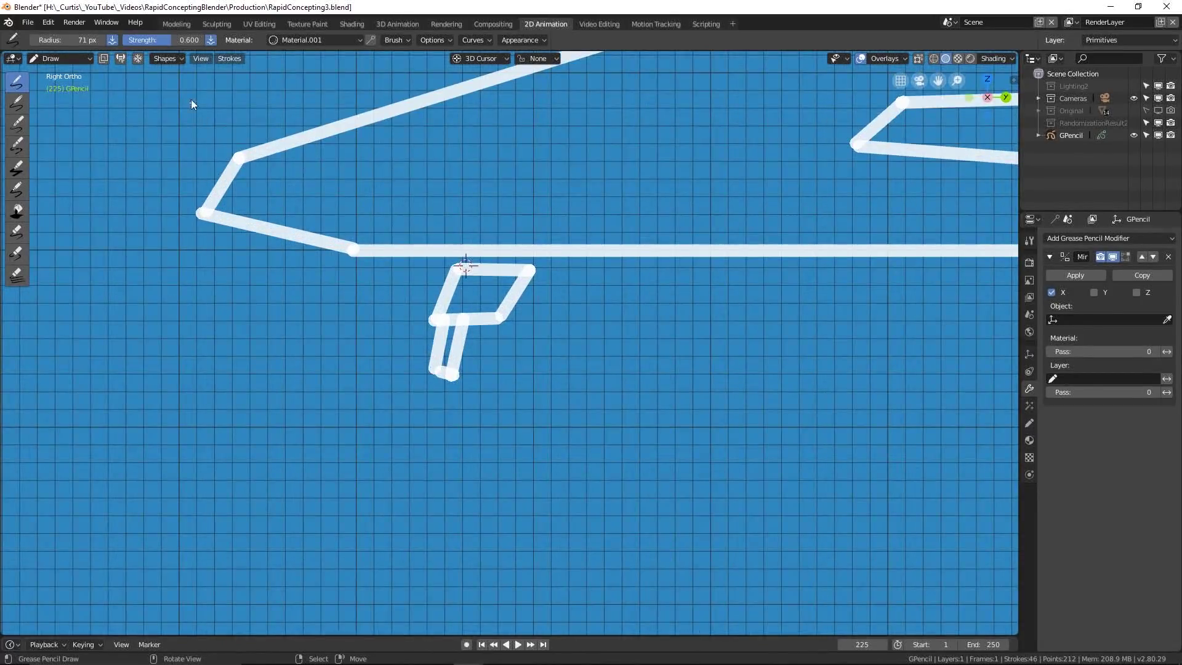
# - Draw connected straight lines from the 3D cursor on the forward hull, viewing the aircraft wireframe in perspective
pyautogui.press('Tab')
pyautogui.moveTo(520, 414)
pyautogui.mouseDown(button='middle')
pyautogui.moveTo(453, 420)
pyautogui.moveTo(508, 394)
pyautogui.moveTo(548, 464)
pyautogui.moveTo(382, 191)
pyautogui.moveTo(559, 527)
pyautogui.moveTo(482, 341)
pyautogui.mouseUp(button='middle')
pyautogui.hotkey('ctrl', 'Tab')
pyautogui.click(496, 271)
pyautogui.moveTo(496, 271); pyautogui.dragTo(466, 266, button='middle')
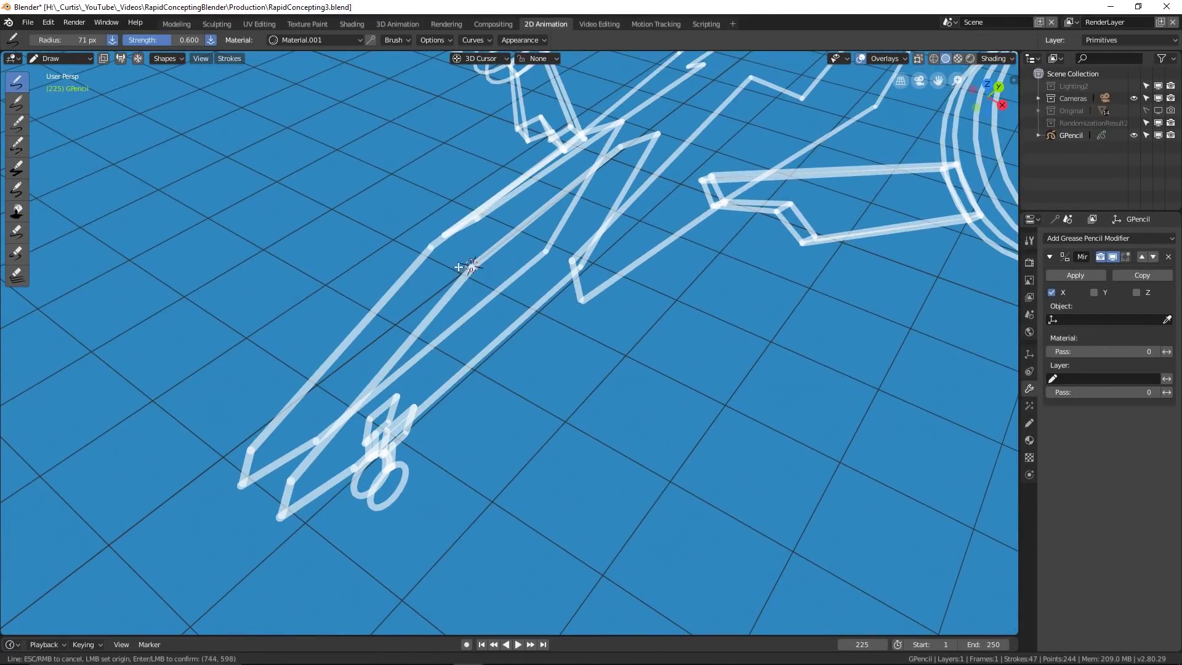
pyautogui.moveTo(466, 266); pyautogui.dragTo(517, 309)
pyautogui.moveTo(517, 309)
pyautogui.mouseDown(button='middle')
pyautogui.moveTo(573, 320)
pyautogui.moveTo(477, 267)
pyautogui.mouseUp(button='middle')
pyautogui.moveTo(477, 266); pyautogui.dragTo(567, 338)
pyautogui.moveTo(567, 338); pyautogui.dragTo(412, 449, button='middle')
# - Move the end of the newly drawn hull line in Edit Mode and return to Object Mode
pyautogui.press('Tab')
pyautogui.press('g')
pyautogui.click(431, 406)
pyautogui.moveTo(431, 406)
pyautogui.mouseDown(button='middle')
pyautogui.moveTo(420, 352)
pyautogui.moveTo(460, 370)
pyautogui.moveTo(555, 315)
pyautogui.moveTo(434, 390)
pyautogui.mouseUp(button='middle')
pyautogui.press('Tab')
pyautogui.scroll(-4, 492, 351)
pyautogui.scroll(4, 434, 390)
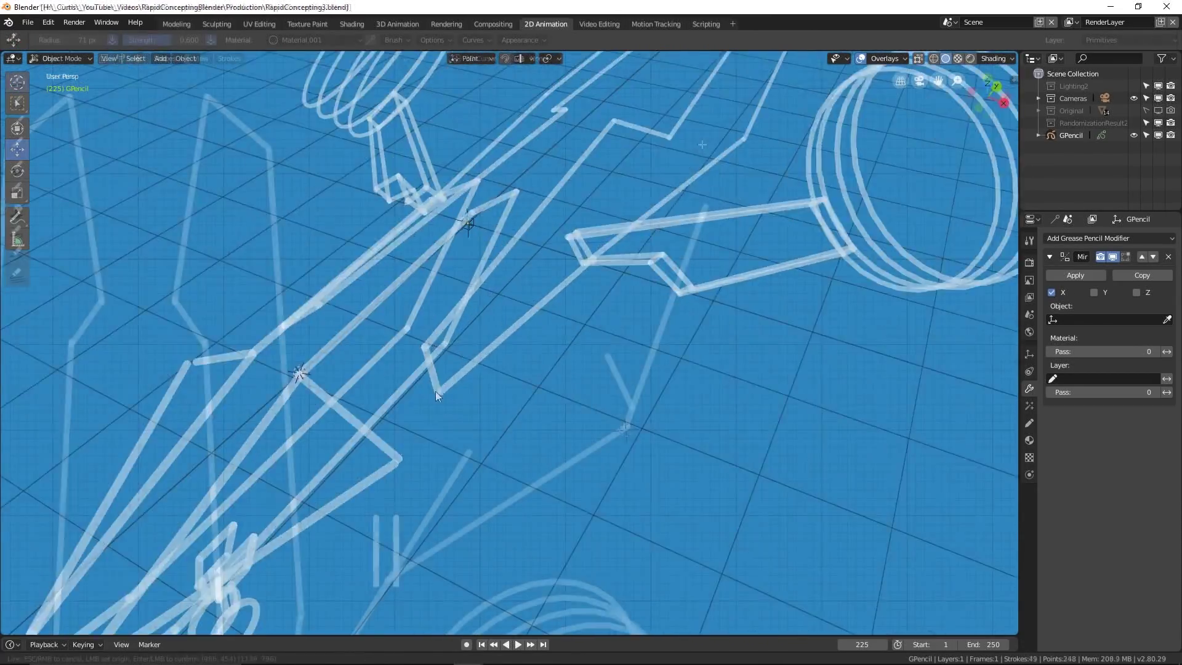
# - Draw connected straight lines in top orthographic view to outline the wing between the hull and the outer wing section
pyautogui.hotkey('ctrl', 'Tab')
pyautogui.press('KP_7')
pyautogui.scroll(-2, 567, 371)
pyautogui.scroll(1, 448, 387)
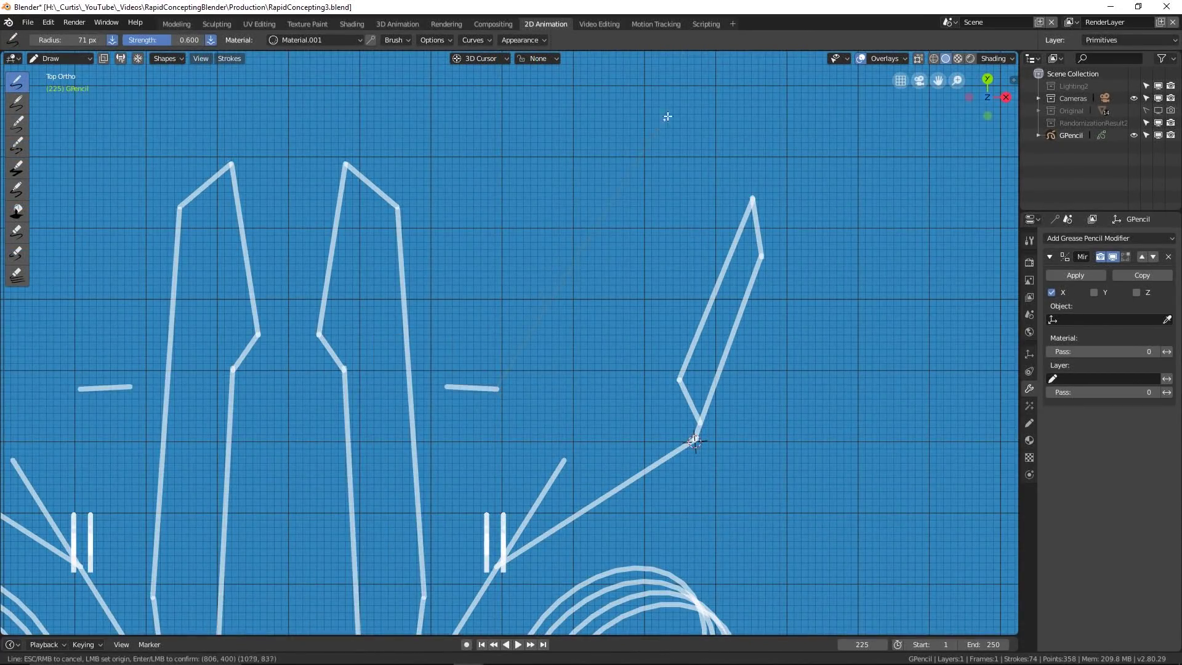
pyautogui.moveTo(667, 117); pyautogui.dragTo(701, 64)
pyautogui.keyDown('shift'); pyautogui.moveTo(701, 65); pyautogui.dragTo(599, 179, button='middle'); pyautogui.keyUp('shift')
pyautogui.hotkey('shift', 'r')
pyautogui.keyDown('shift'); pyautogui.moveTo(323, 520); pyautogui.dragTo(501, 304, button='middle'); pyautogui.keyUp('shift')
pyautogui.scroll(2, 501, 304)
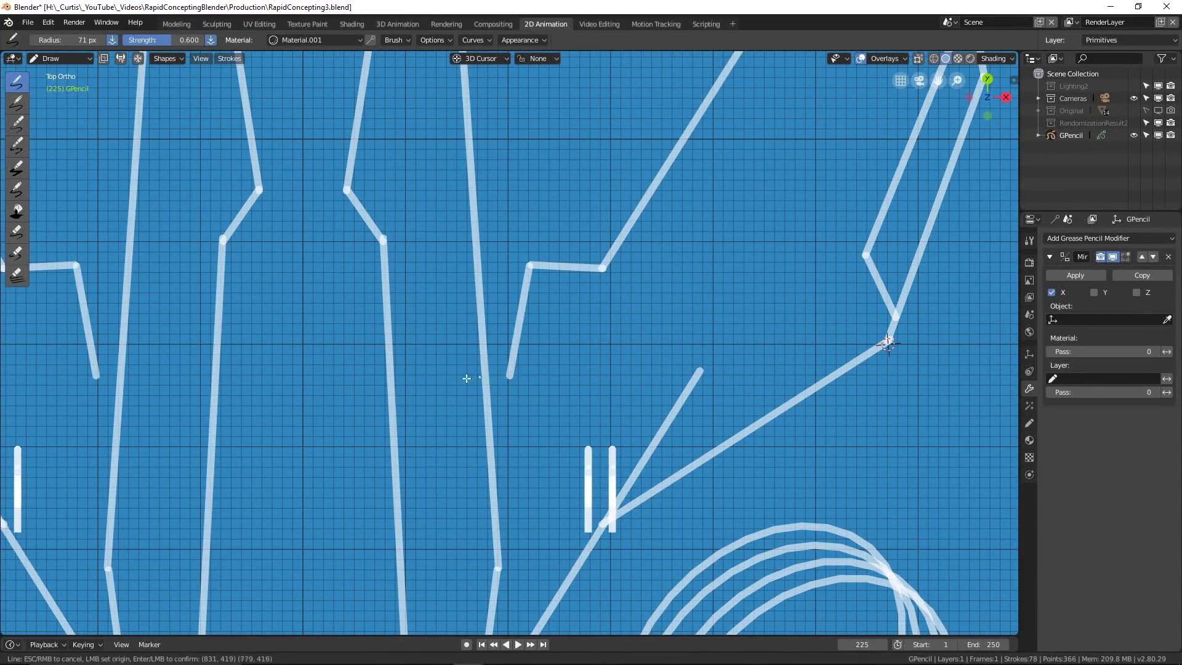
pyautogui.click(442, 378)
pyautogui.keyDown('shift'); pyautogui.moveTo(442, 377); pyautogui.dragTo(484, 182, button='middle'); pyautogui.keyUp('shift')
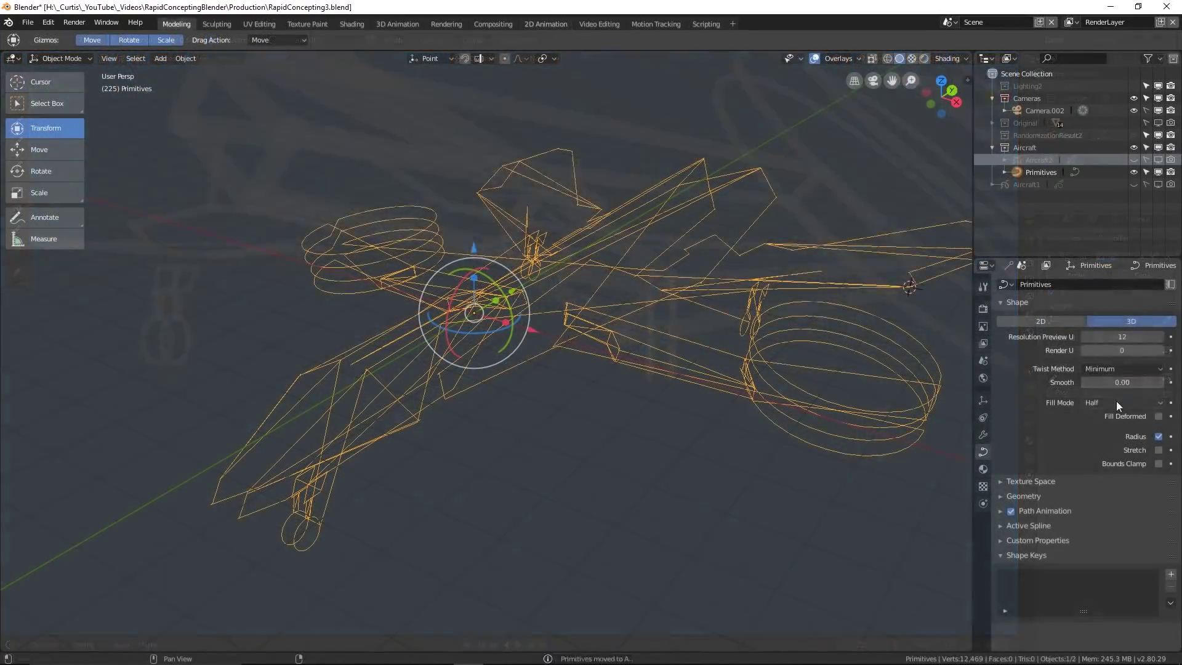
# - Add bevel depth to the Primitives curve in its geometry settings and save the file
pyautogui.click(1023, 495)
pyautogui.moveTo(1122, 592)
pyautogui.mouseDown()
pyautogui.moveTo(1138, 592)
pyautogui.moveTo(1111, 593)
pyautogui.mouseUp()
pyautogui.click(614, 454)
pyautogui.moveTo(572, 394); pyautogui.dragTo(554, 369, button='middle')
pyautogui.hotkey('ctrl', 's')
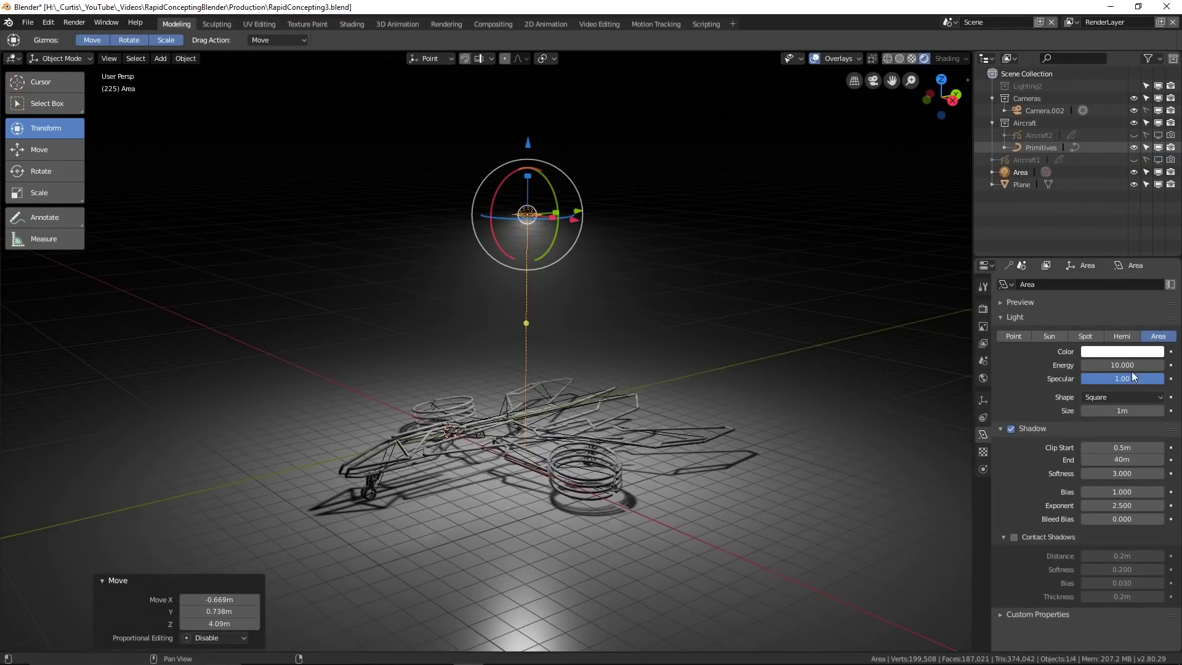
# - Set the Area light's colour to orange (R 1.000, G 0.341, B 0.000) and its energy to 50
pyautogui.click(1126, 352)
pyautogui.moveTo(1101, 246); pyautogui.dragTo(1129, 269)
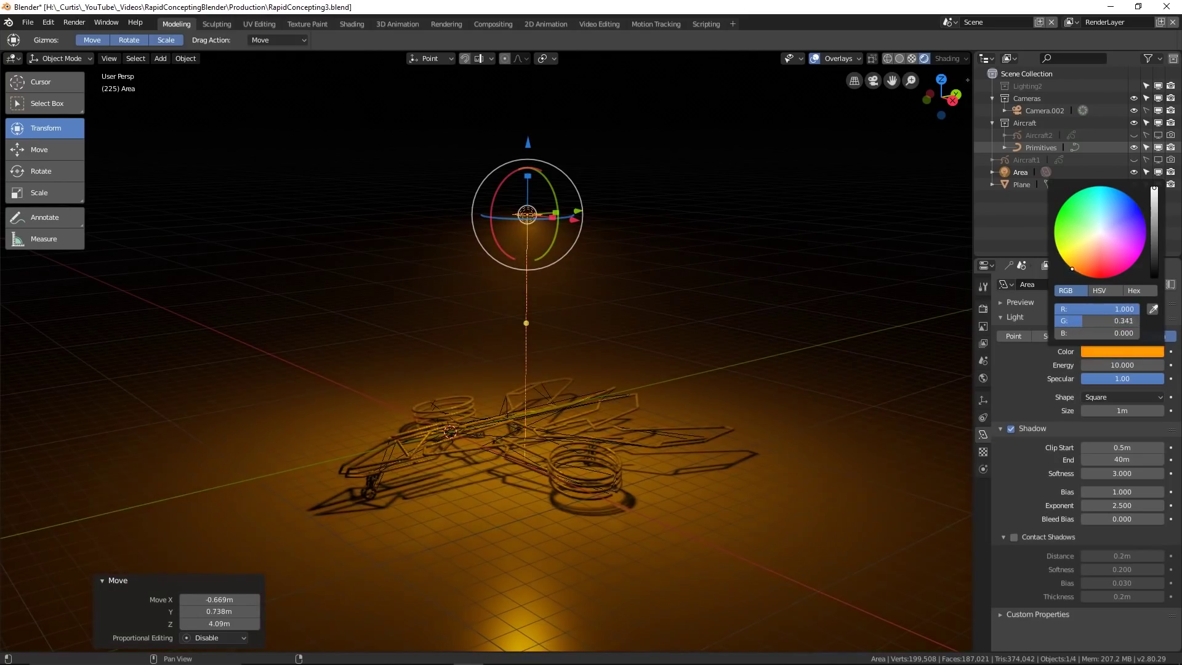
pyautogui.doubleClick(1122, 365)
pyautogui.write('50')
pyautogui.press('Return')
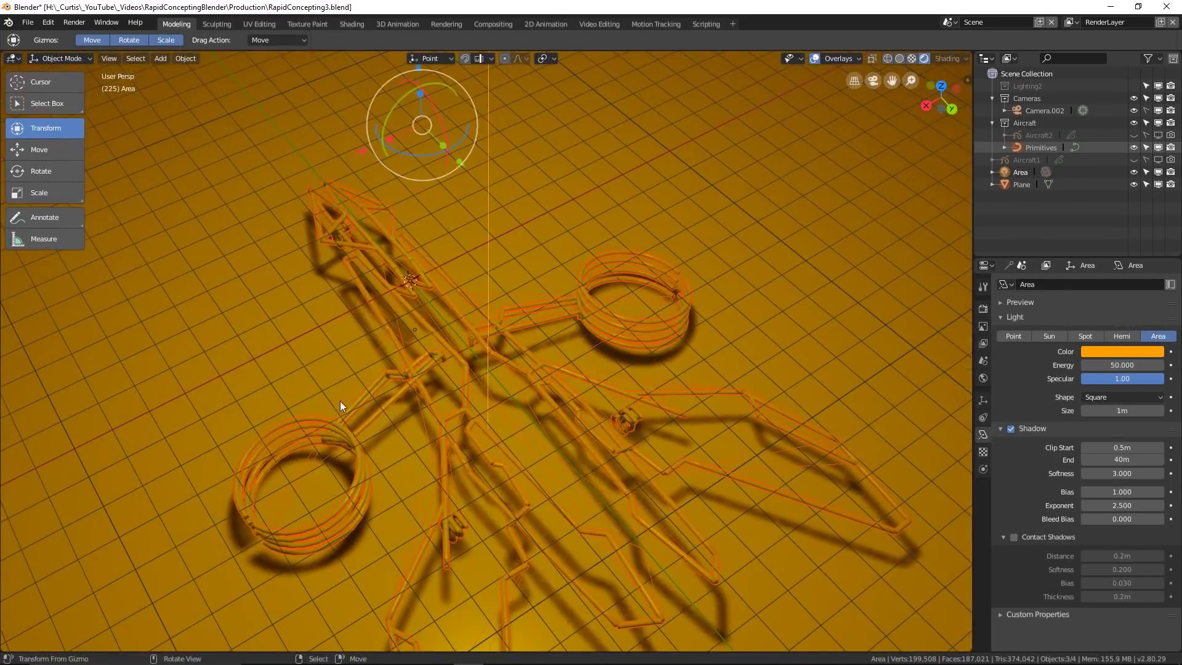
# - Set the Primitives curve's bevel depth to about 0.002 m
pyautogui.click(982, 470)
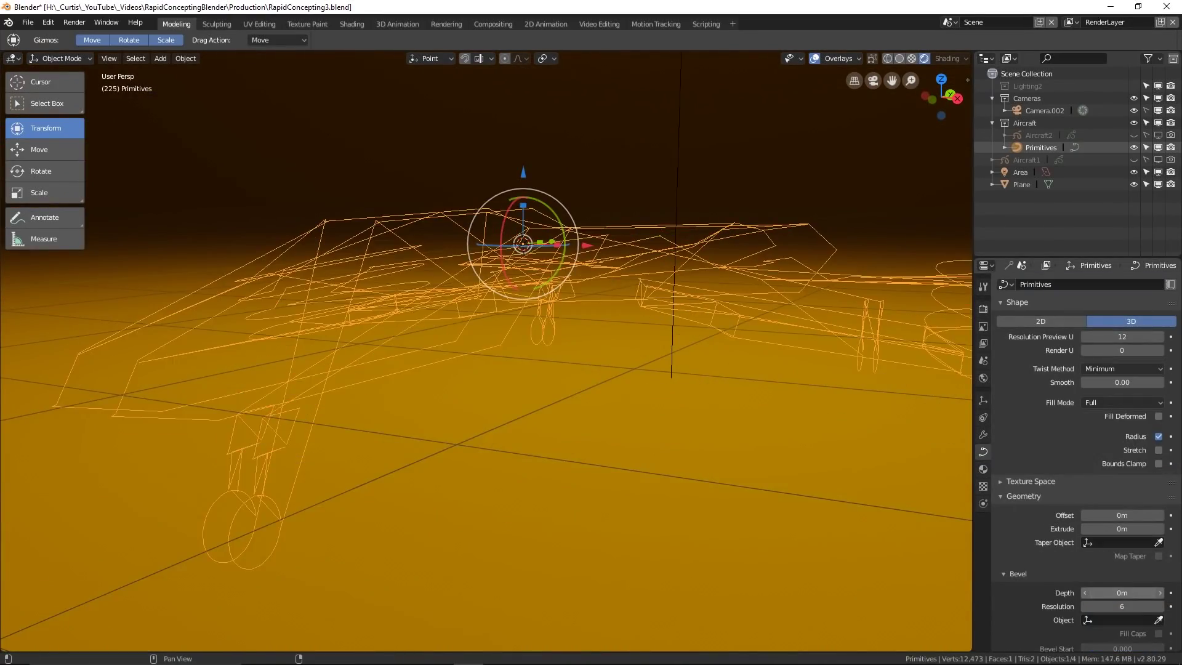
pyautogui.moveTo(1107, 593); pyautogui.dragTo(1118, 593)
pyautogui.press('Return')
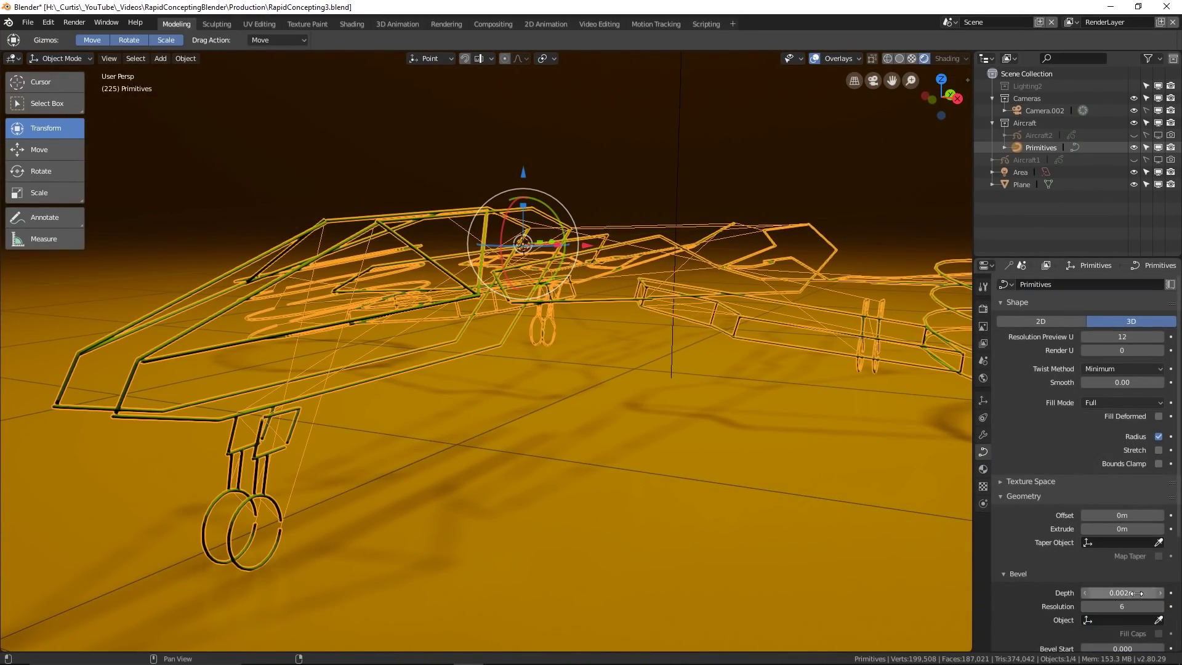
pyautogui.click(623, 390)
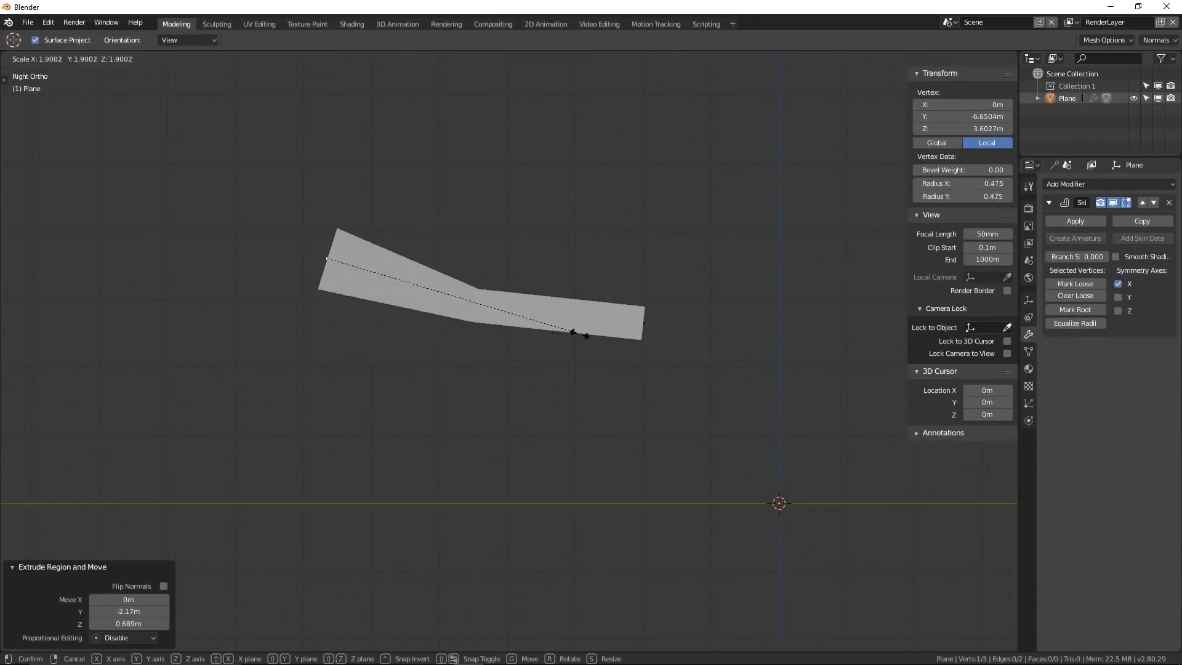
# - Extrude the skinned vertex chain by further segments in right view and resize the skin radius at its points
pyautogui.hotkey('ctrl', 'a')
pyautogui.click(523, 320)
pyautogui.rightClick(327, 259)
pyautogui.press('e')
pyautogui.click(438, 215)
pyautogui.press('e')
pyautogui.click(443, 241)
pyautogui.hotkey('ctrl', 'a')
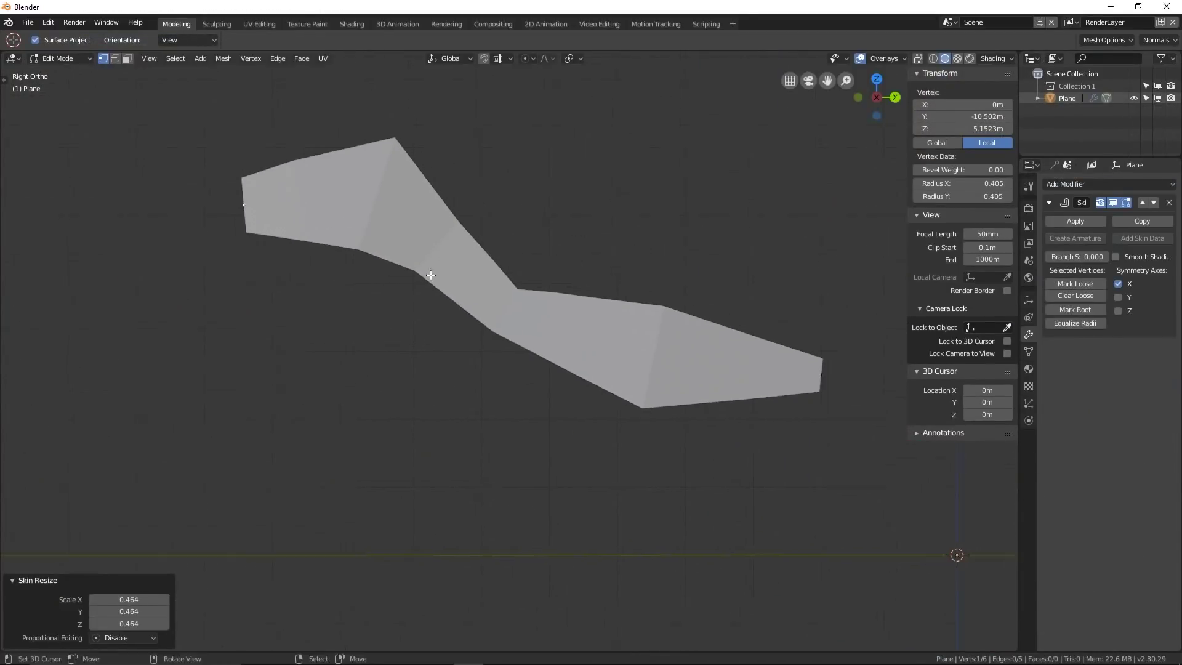
# - Resize the skin at a vertex near the body's upper end and move it to reshape the form
pyautogui.keyDown('shift'); pyautogui.moveTo(431, 275); pyautogui.dragTo(398, 256, button='middle'); pyautogui.keyUp('shift')
pyautogui.rightClick(342, 173)
pyautogui.hotkey('ctrl', 'a')
pyautogui.click(492, 249)
pyautogui.press('g')
pyautogui.moveTo(370, 314); pyautogui.dragTo(401, 353, button='middle')
pyautogui.keyDown('shift'); pyautogui.rightClick(526, 303); pyautogui.keyUp('shift')
pyautogui.hotkey('ctrl', 'a')
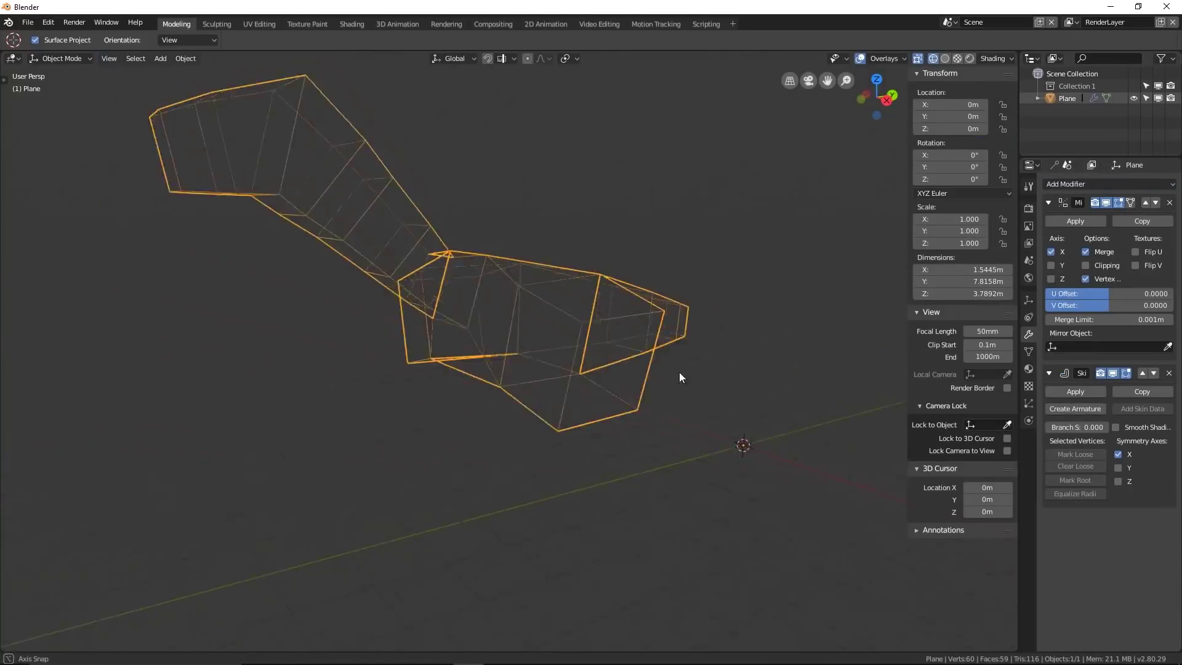
# - Shrink the mirrored side branch's end vertex to a skin radius of about 0.194 and move it close to the body
pyautogui.hotkey('alt', 'z')
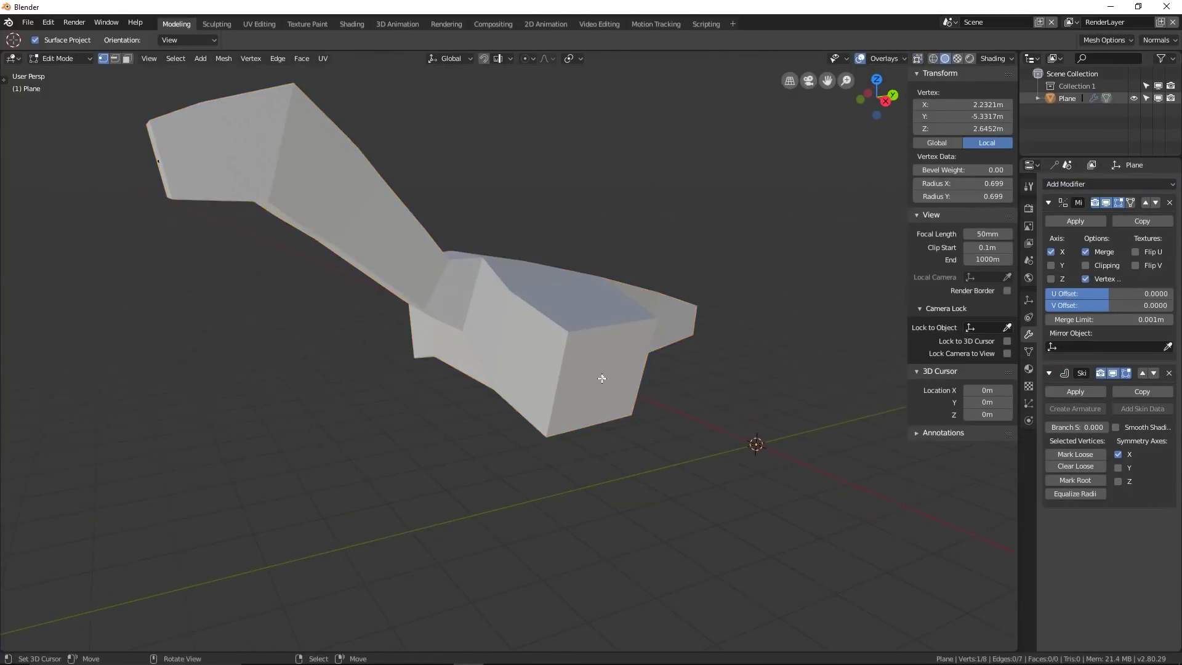
pyautogui.press('Tab')
pyautogui.moveTo(601, 378)
pyautogui.mouseDown(button='middle')
pyautogui.moveTo(595, 394)
pyautogui.moveTo(615, 387)
pyautogui.mouseUp(button='middle')
pyautogui.press('Tab')
pyautogui.hotkey('ctrl', 'a')
pyautogui.press('g')
pyautogui.hotkey('ctrl', 'a')
pyautogui.press('g')
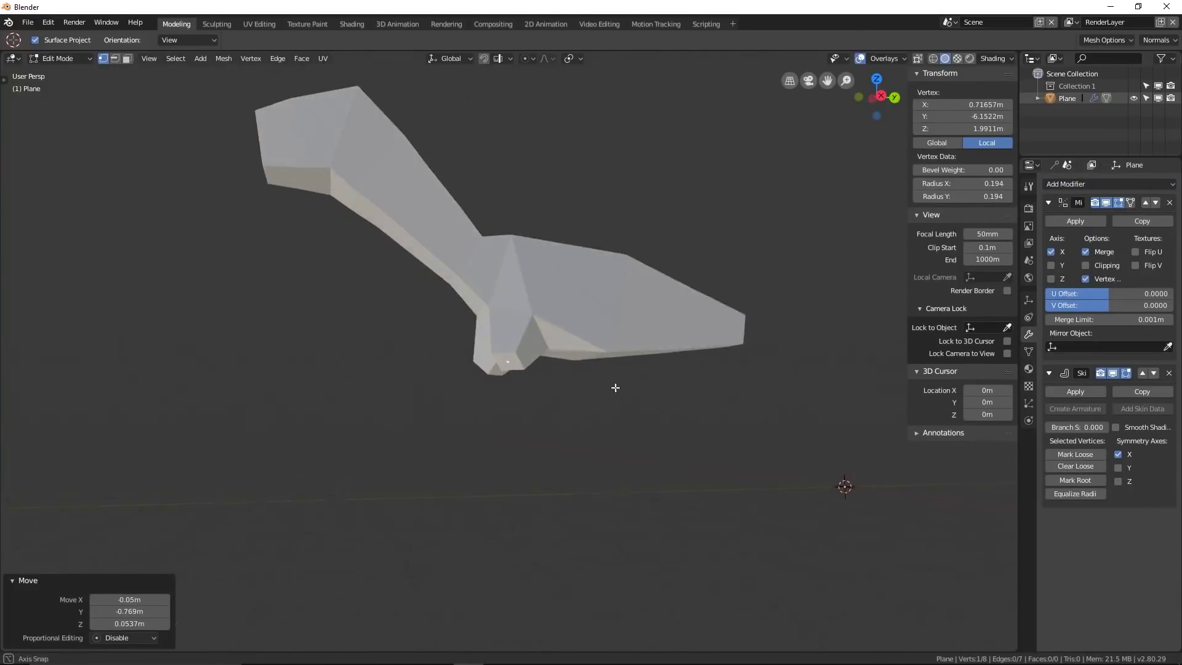
# - Slide the vertex near the body's low tail end along its edge toward the end of the chain
pyautogui.click(548, 414)
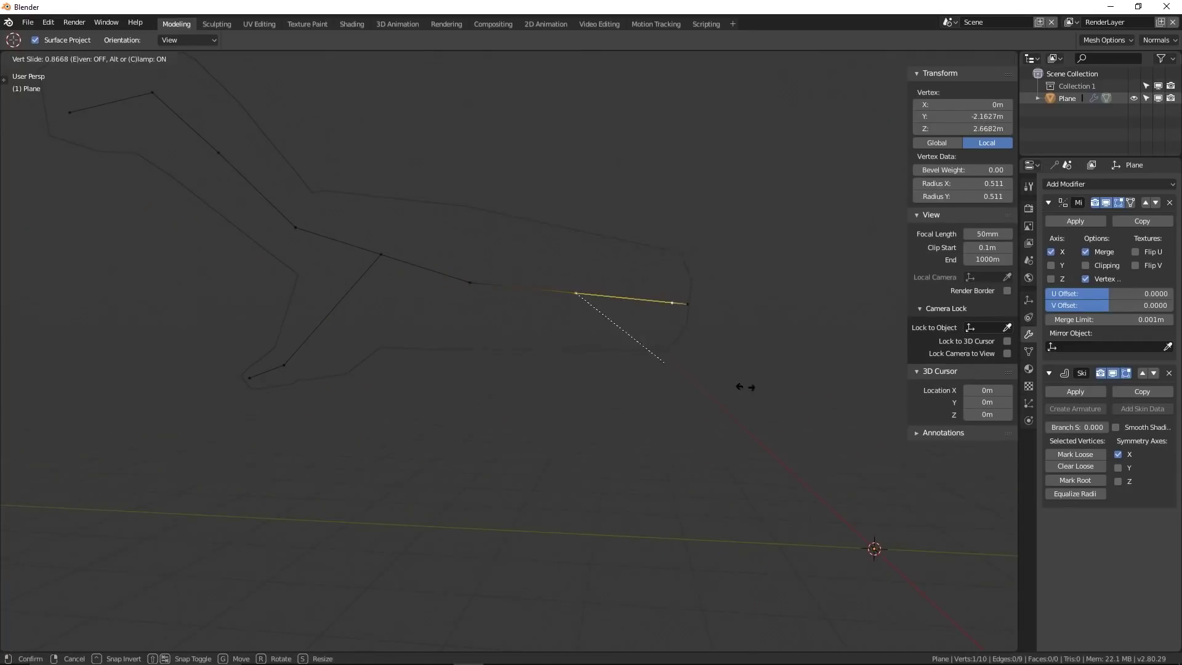
pyautogui.click(745, 386)
pyautogui.press('g')
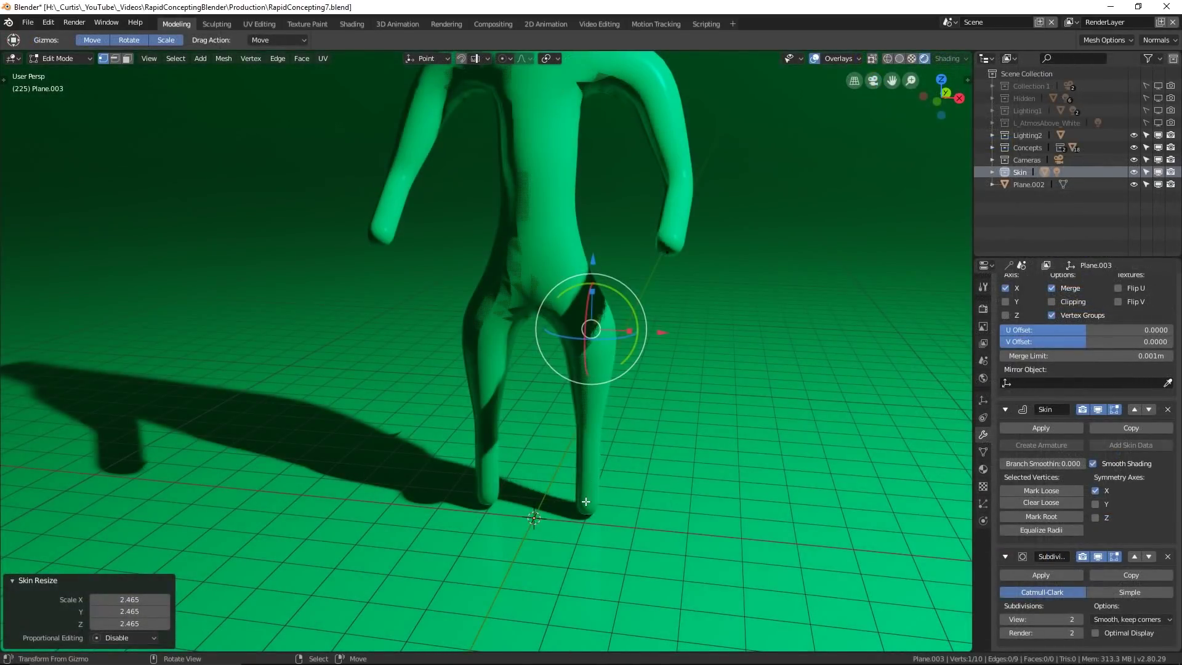
# - Enlarge the skin radius at the green figure's lower legs, scaled by about 3.5, and at its head
pyautogui.click(586, 502)
pyautogui.hotkey('ctrl', 'a')
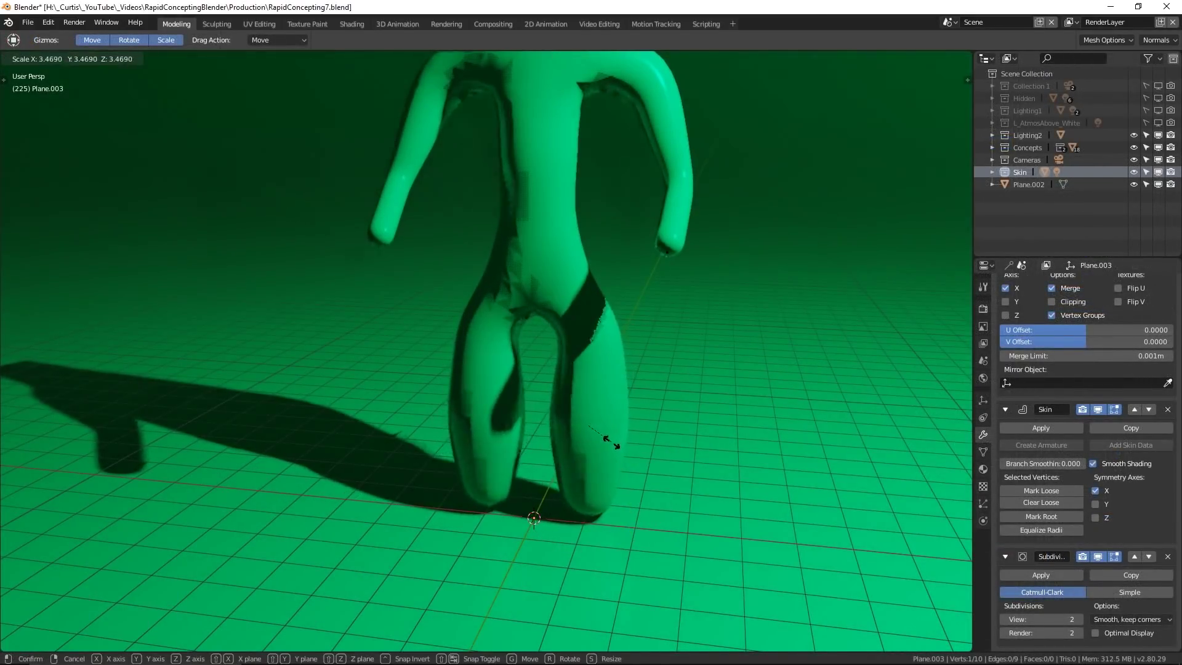
pyautogui.click(608, 439)
pyautogui.moveTo(585, 425); pyautogui.dragTo(663, 267, button='middle')
pyautogui.scroll(-1, 549, 404)
pyautogui.click(559, 277)
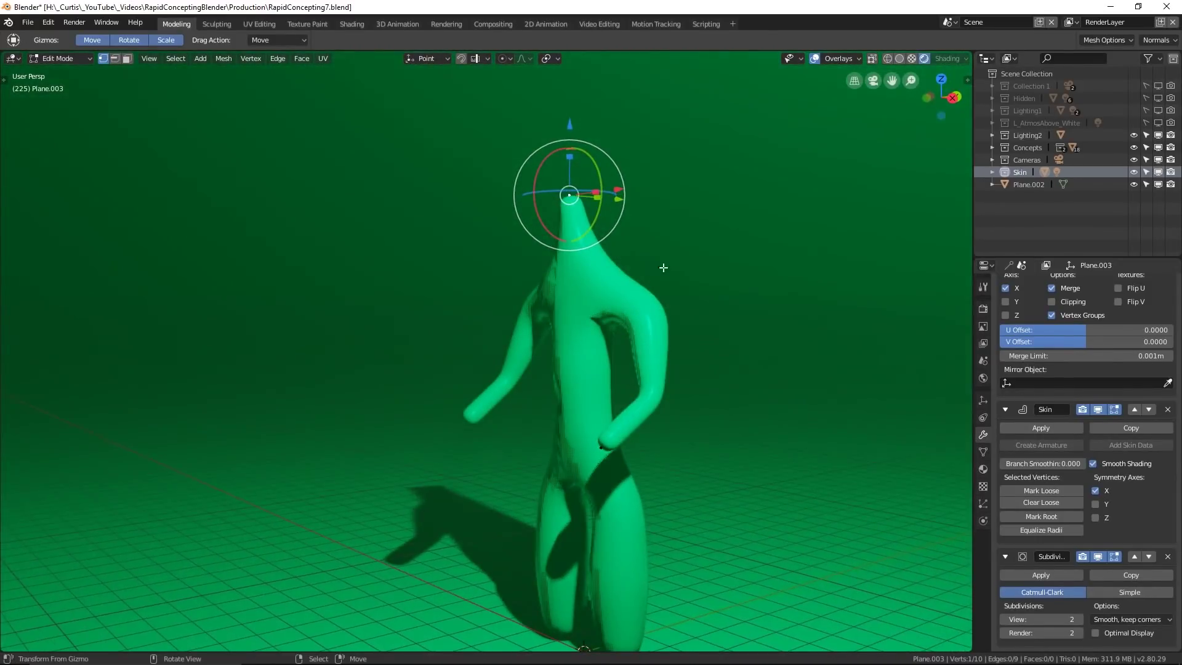
pyautogui.click(374, 350)
# - Enlarge the skin at the figure's elbow by about 2.15 and at the hand by 1.266, and extrude the hand
pyautogui.click(652, 399)
pyautogui.hotkey('ctrl', 'a')
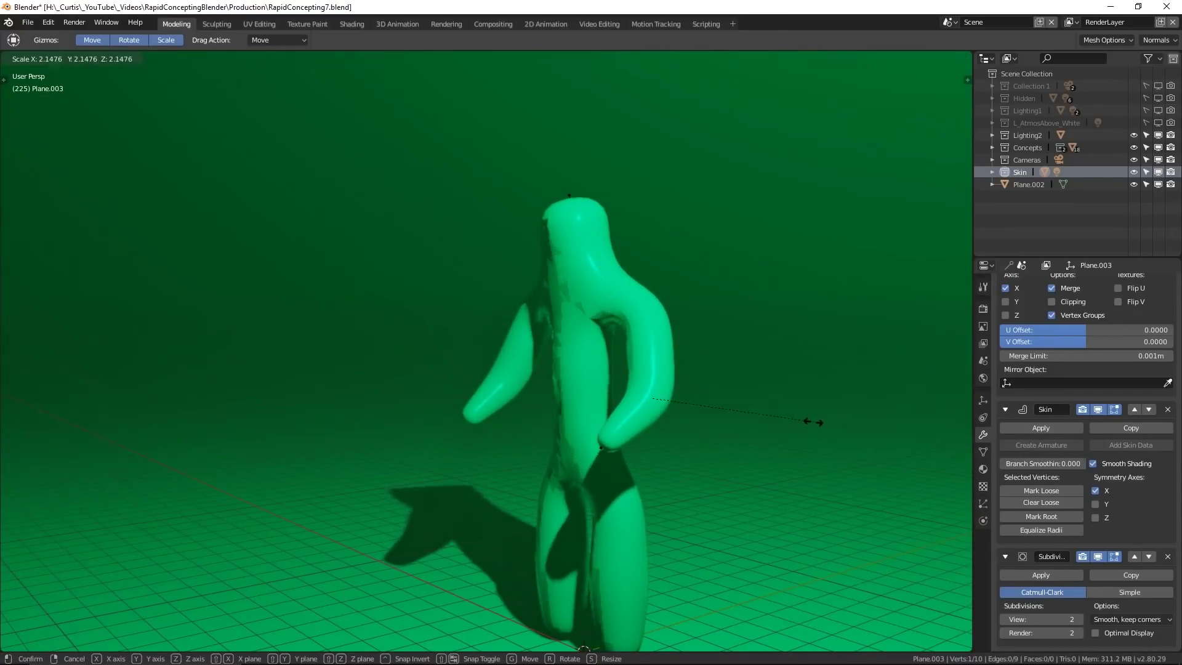
pyautogui.click(812, 422)
pyautogui.click(600, 448)
pyautogui.hotkey('ctrl', 'a')
pyautogui.click(659, 450)
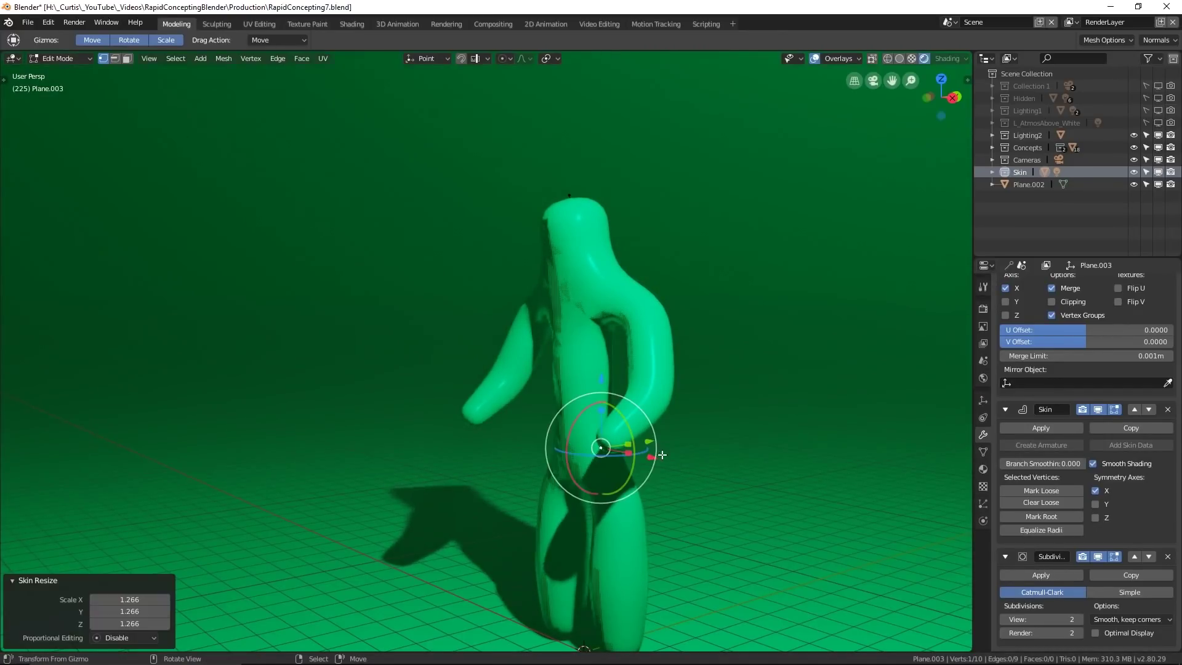
pyautogui.moveTo(656, 453); pyautogui.dragTo(600, 471, button='middle')
pyautogui.press('e')
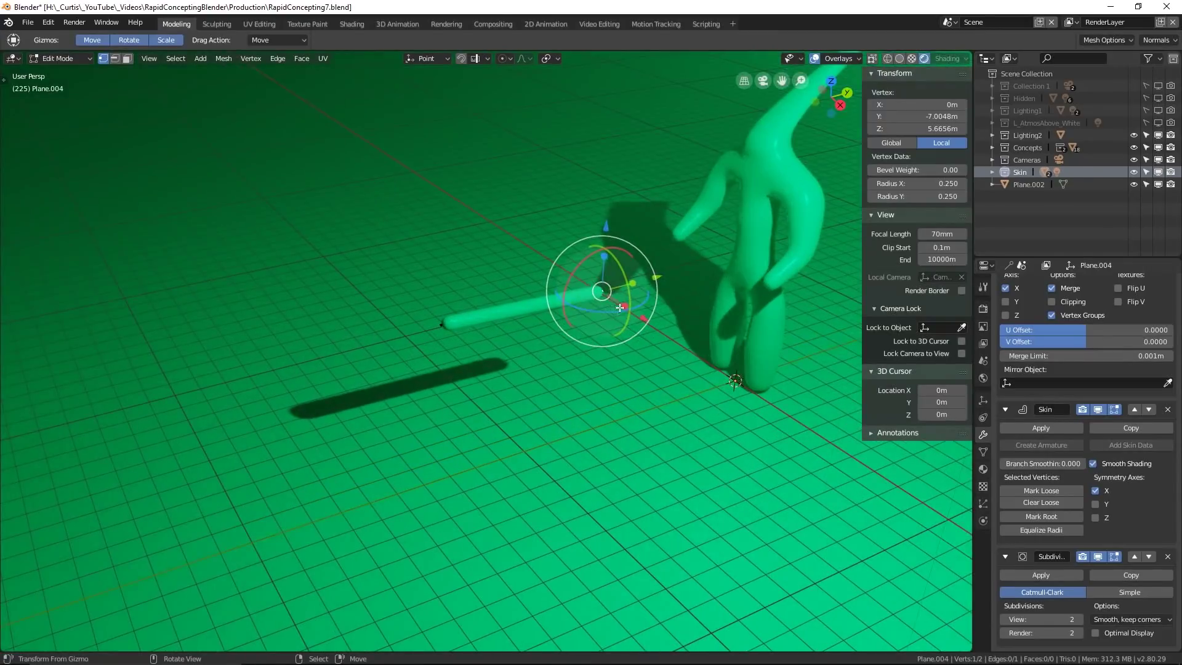
# - Enlarge the skin radius at both ends of the new two-vertex body to form a thick capsule
pyautogui.hotkey('ctrl', 'a')
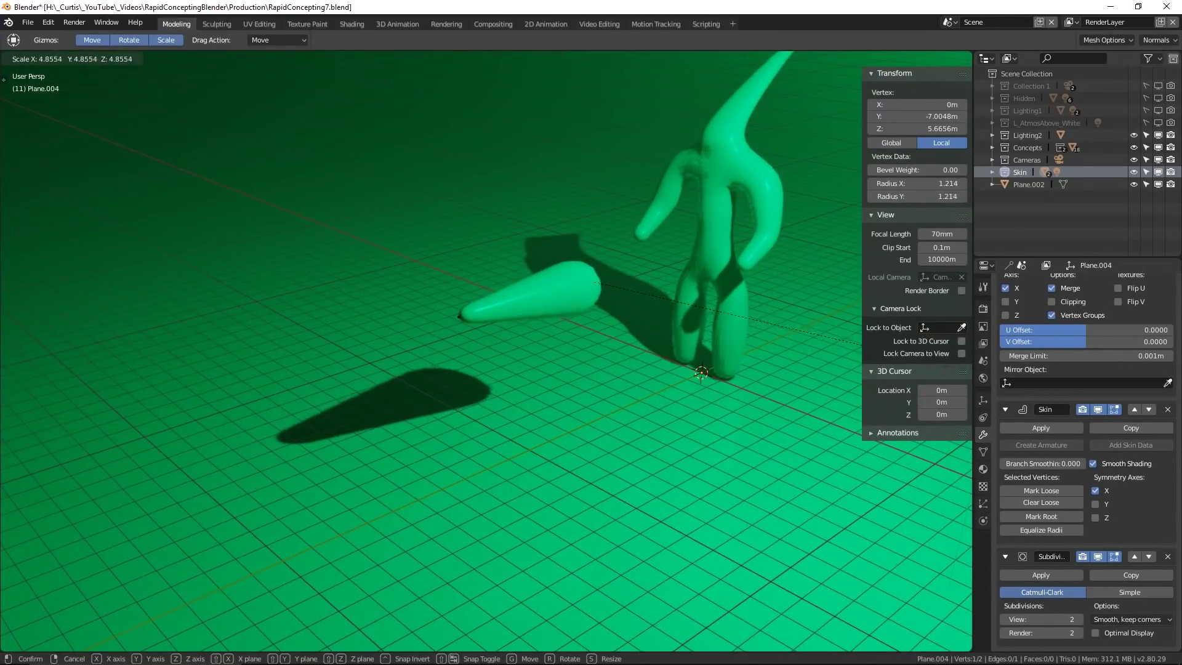
pyautogui.press('Return')
pyautogui.click(460, 316)
pyautogui.hotkey('ctrl', 'a')
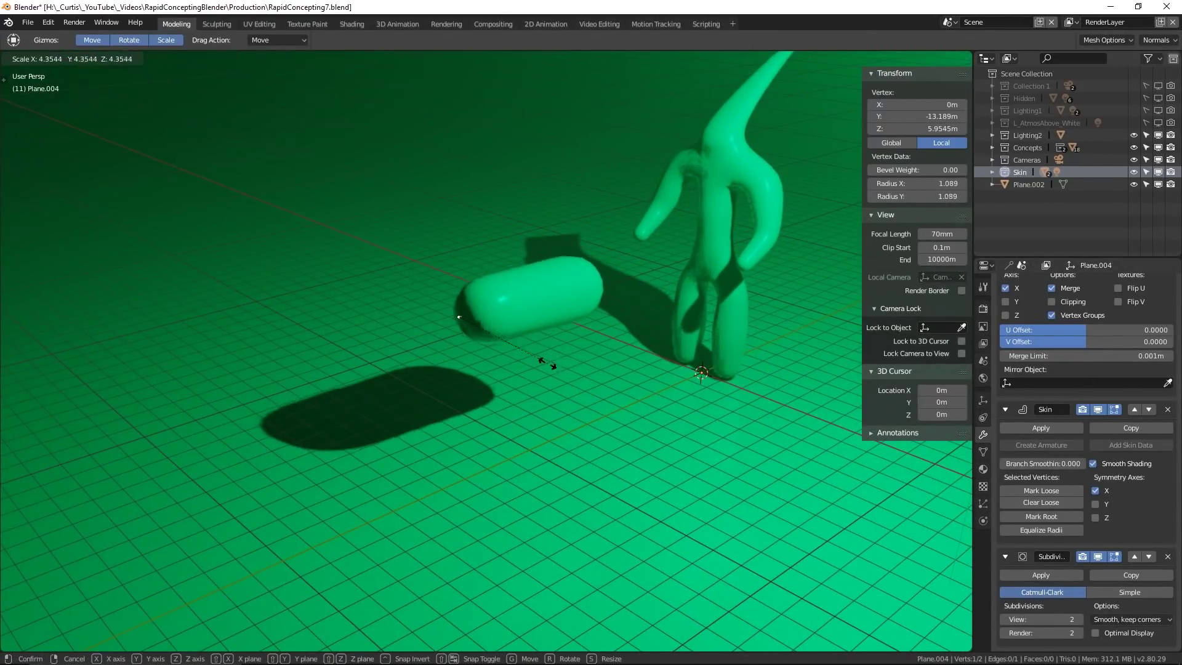
pyautogui.click(537, 365)
# - Resize the skin again at the capsule's end nearest the figure, to a radius of about 1.36
pyautogui.moveTo(607, 353); pyautogui.dragTo(514, 335, button='middle')
pyautogui.click(606, 310)
pyautogui.keyDown('shift'); pyautogui.moveTo(609, 311); pyautogui.dragTo(554, 316, button='middle'); pyautogui.keyUp('shift')
pyautogui.hotkey('ctrl', 'a')
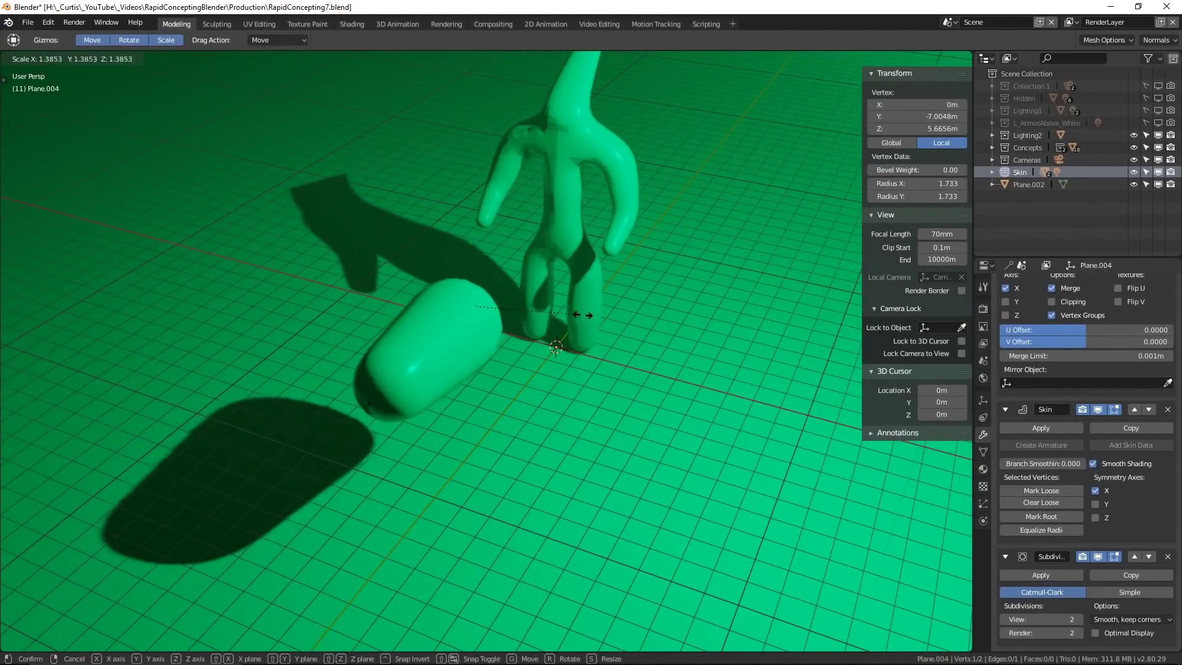
pyautogui.click(559, 310)
# - Extrude a mirrored limb from the body about 2.1 m sideways along X and then about 2.75 m downward
pyautogui.moveTo(477, 306); pyautogui.dragTo(582, 330)
pyautogui.click(611, 344)
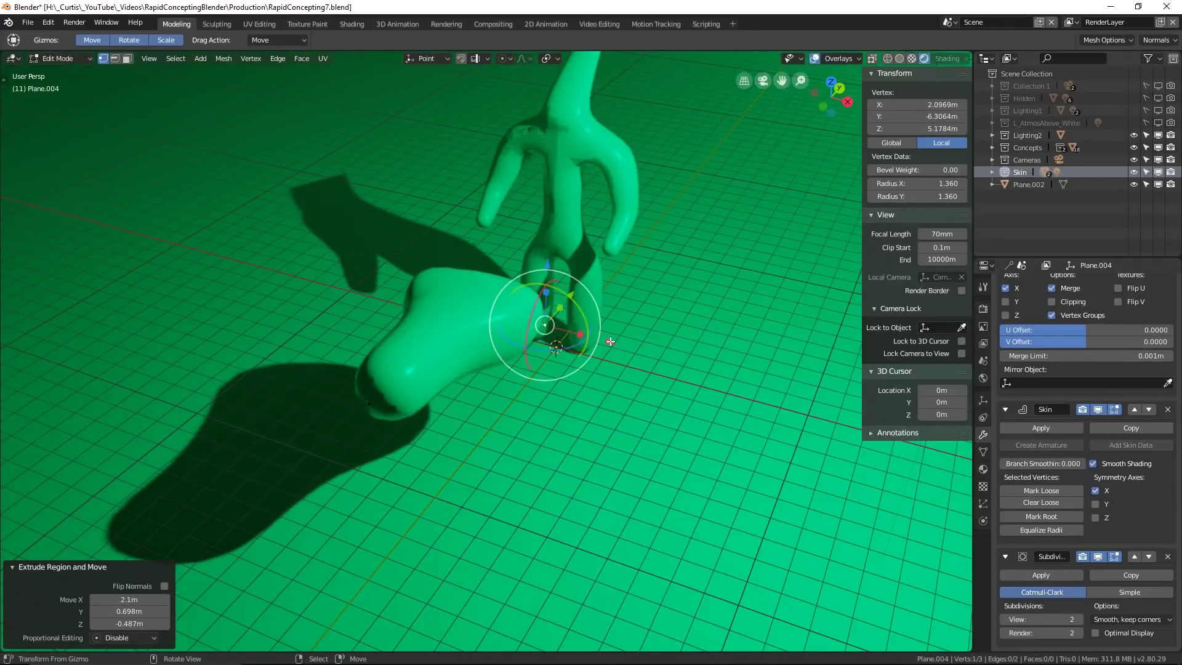
pyautogui.moveTo(611, 343); pyautogui.dragTo(518, 315, button='middle')
pyautogui.press('e')
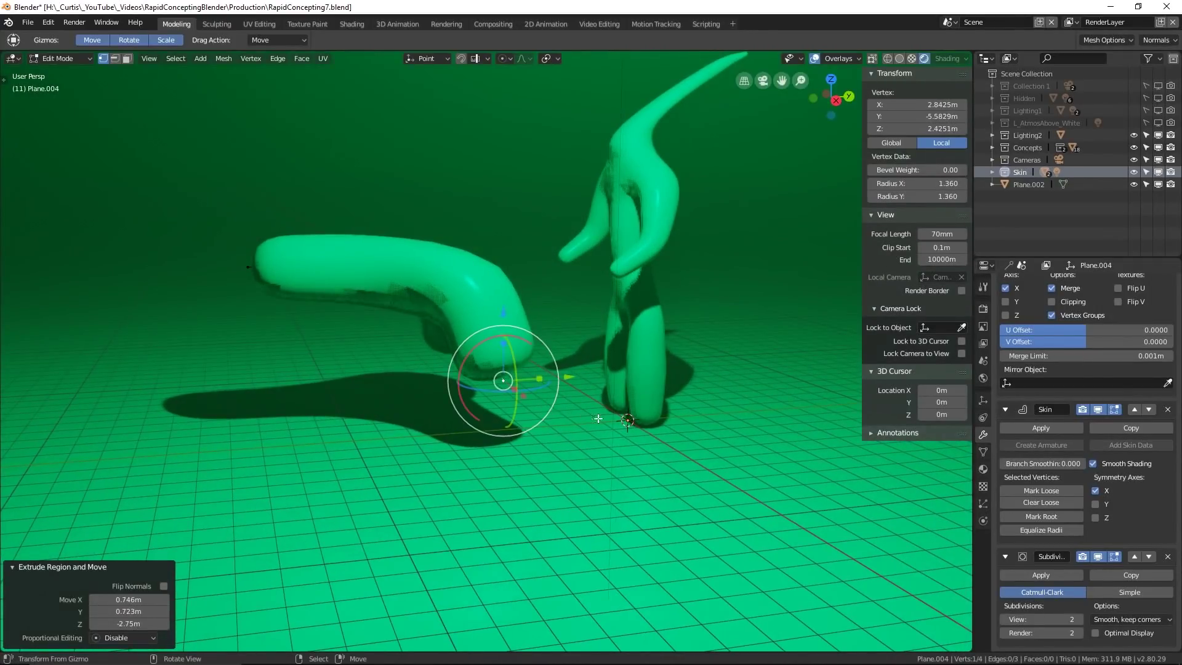
# - Taper the limb's lower end by scaling its skin by 0.272, and start moving that vertex
pyautogui.hotkey('ctrl', 'a')
pyautogui.click(535, 394)
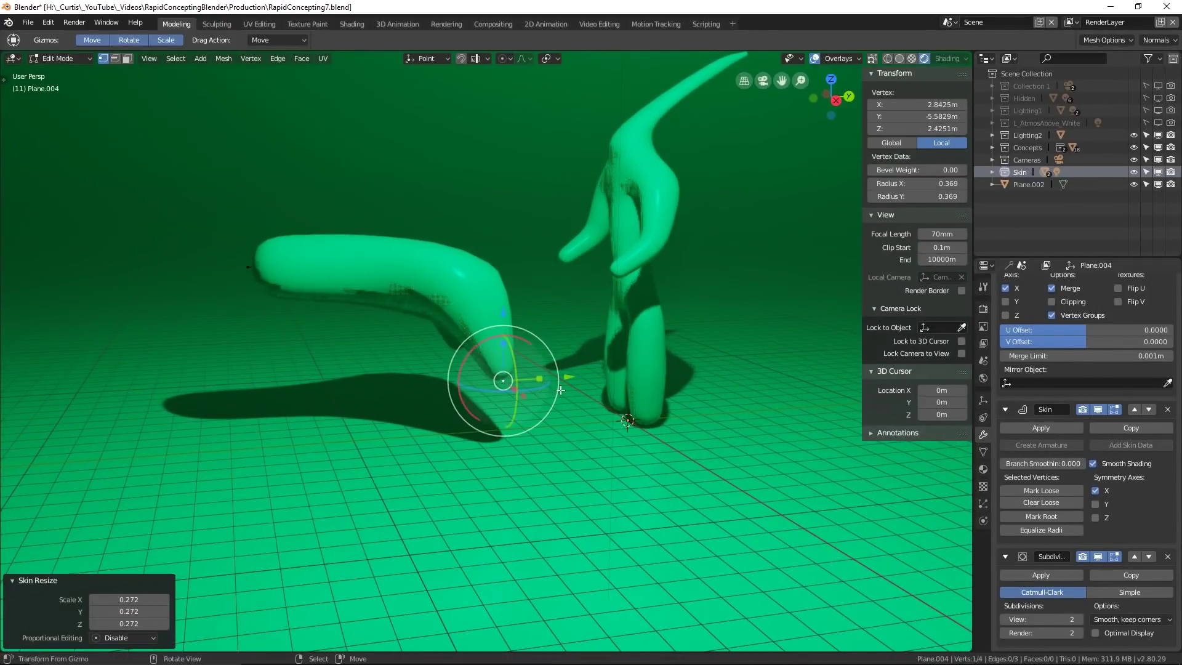
pyautogui.moveTo(553, 387); pyautogui.dragTo(663, 385, button='middle')
pyautogui.press('g')
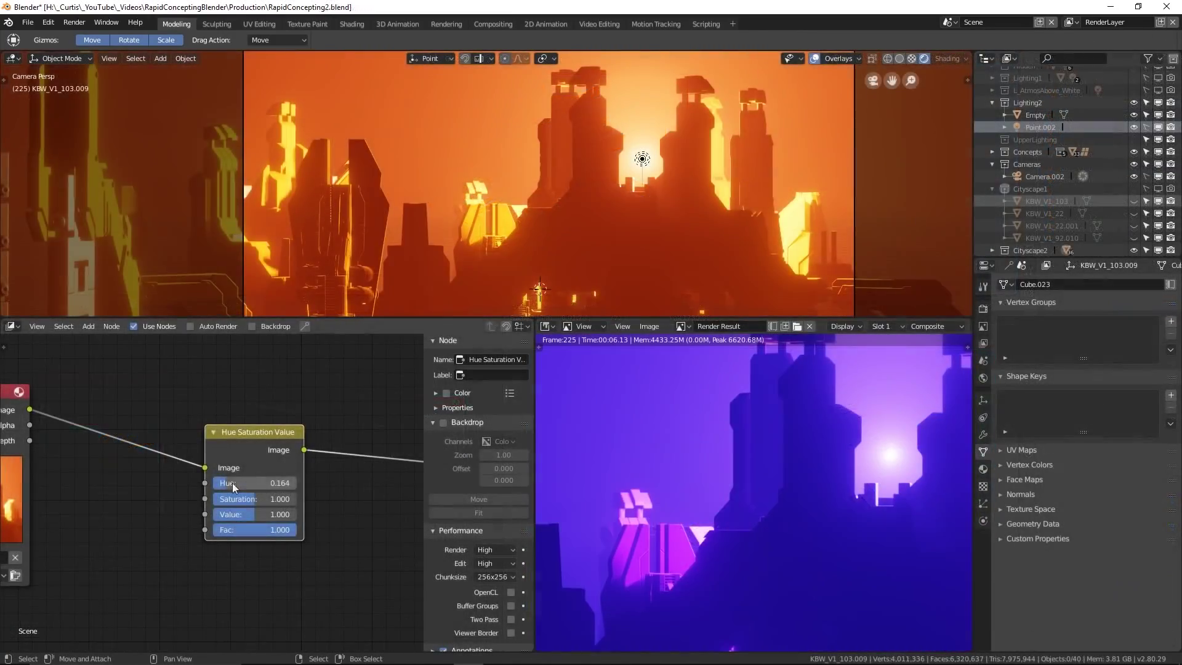
# - Adjust the hue in the Hue Saturation Value node to recolour the city render and maximize the editor area
pyautogui.click(231, 483)
pyautogui.press('Return')
pyautogui.hotkey('ctrl', 'space')
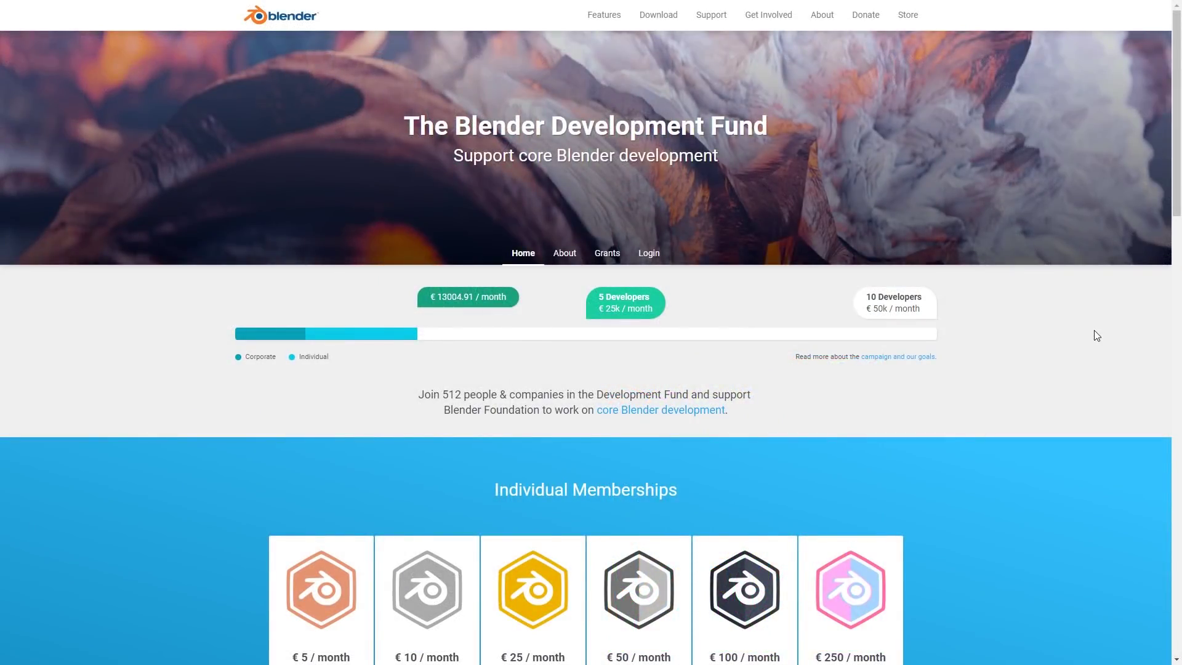
# - Switch to the browser and look through the Blender Development Fund page toward the individual memberships
pyautogui.middleClick(1101, 225)
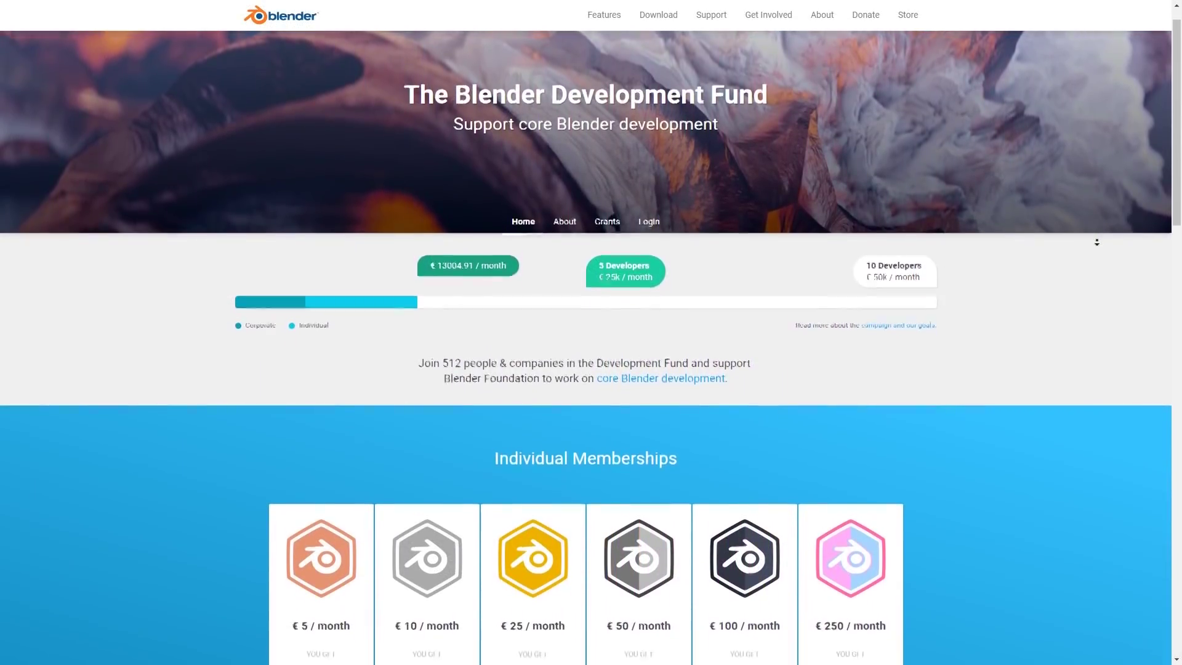